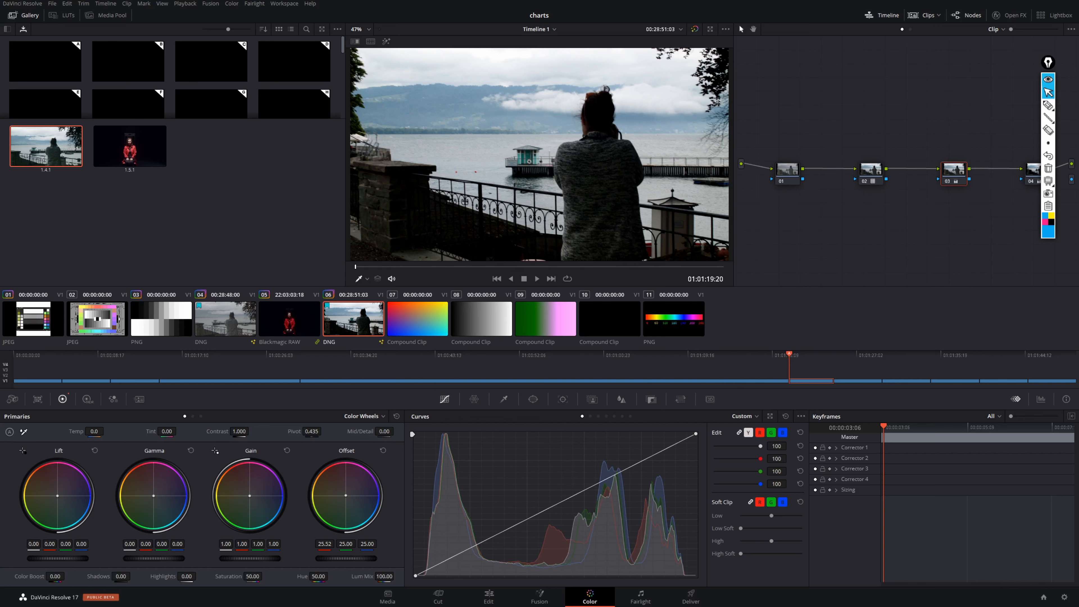
- Circle the Clips control with the annotation pen and outline the whole strip of clip thumbnails
left_click(1048, 105)
mouse_move(940, 17)
left_mouse_down()
mouse_move(903, 10)
mouse_move(938, 33)
mouse_move(947, 8)
left_mouse_up()
left_click(1048, 92)
left_click(1048, 105)
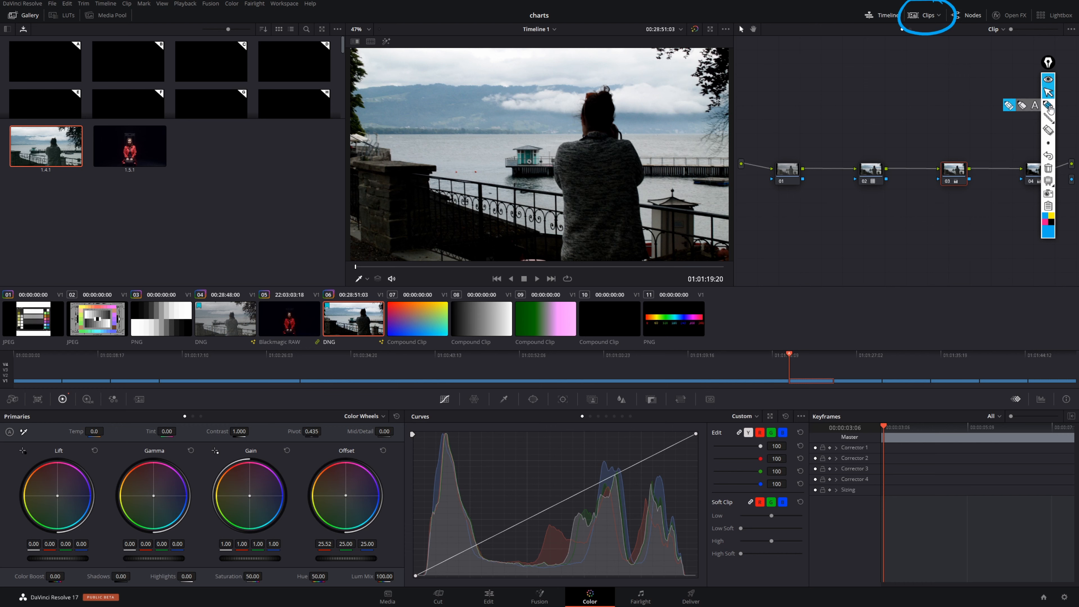
mouse_move(8, 337)
left_mouse_down()
mouse_move(8, 295)
mouse_move(169, 272)
mouse_move(715, 264)
mouse_move(724, 347)
mouse_move(595, 371)
mouse_move(4, 372)
left_mouse_up()
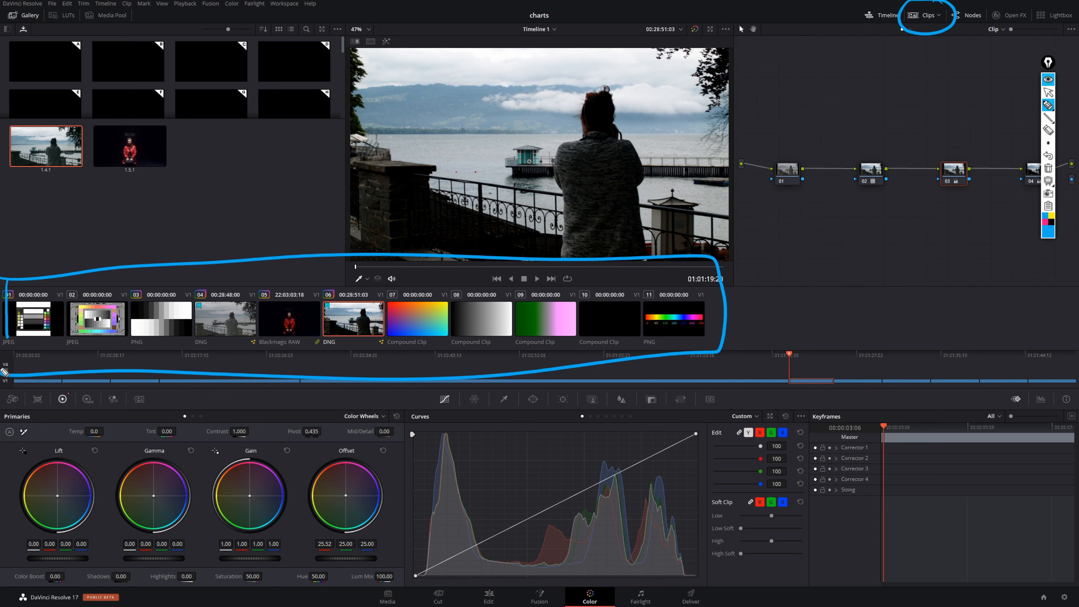
- Return to the normal pointer, then hide the clip thumbnail strip and show it again
left_click(1048, 93)
left_click(922, 16)
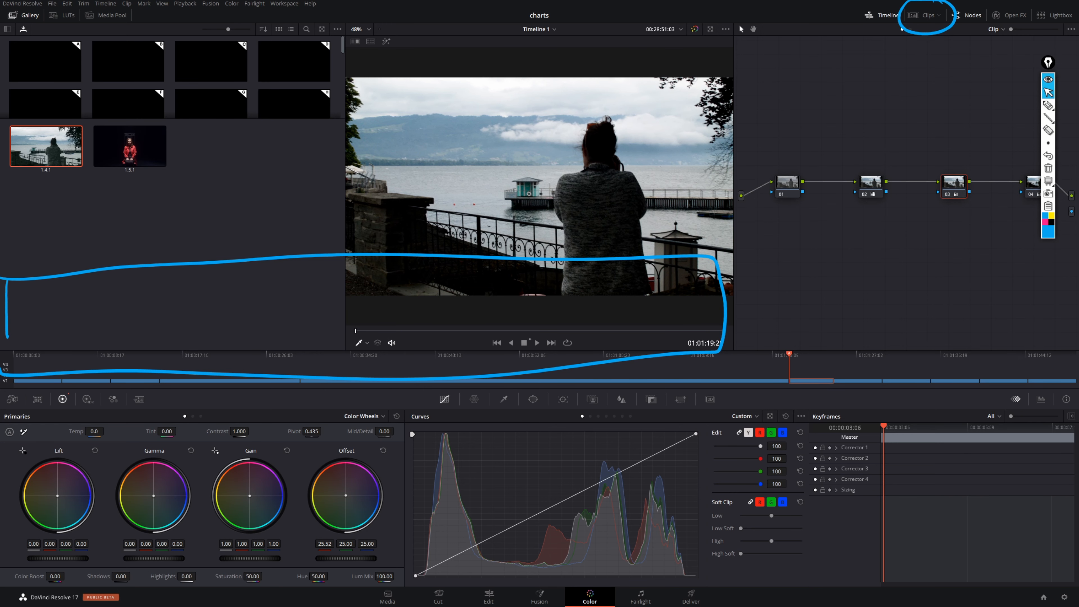
left_click(924, 15)
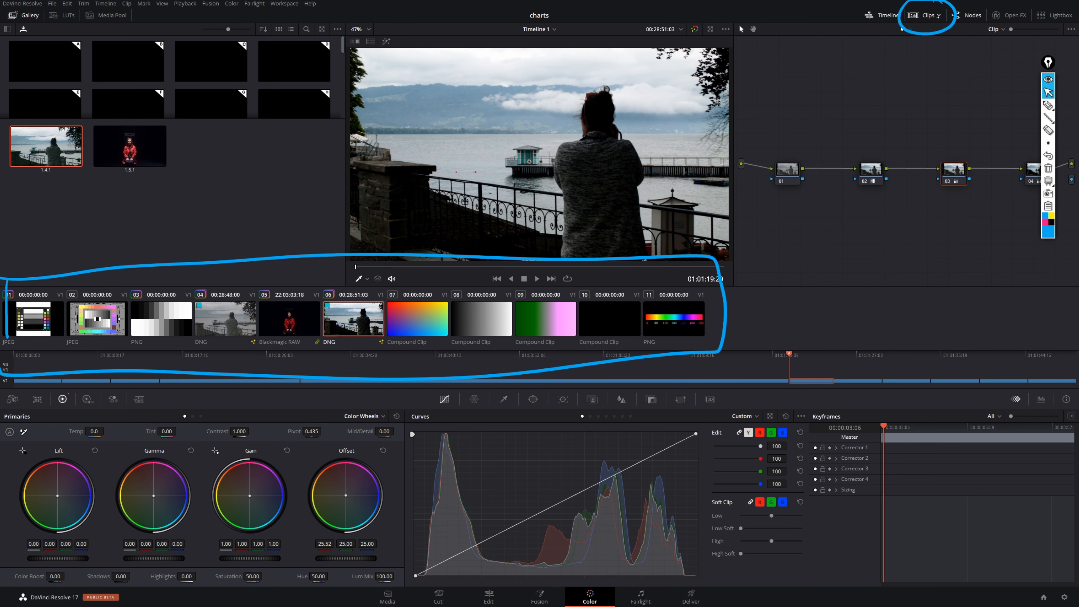
- Filter the thumbnail strip to Selected Clips with the lakeside clip selected, then restore All Clips
left_click(939, 16)
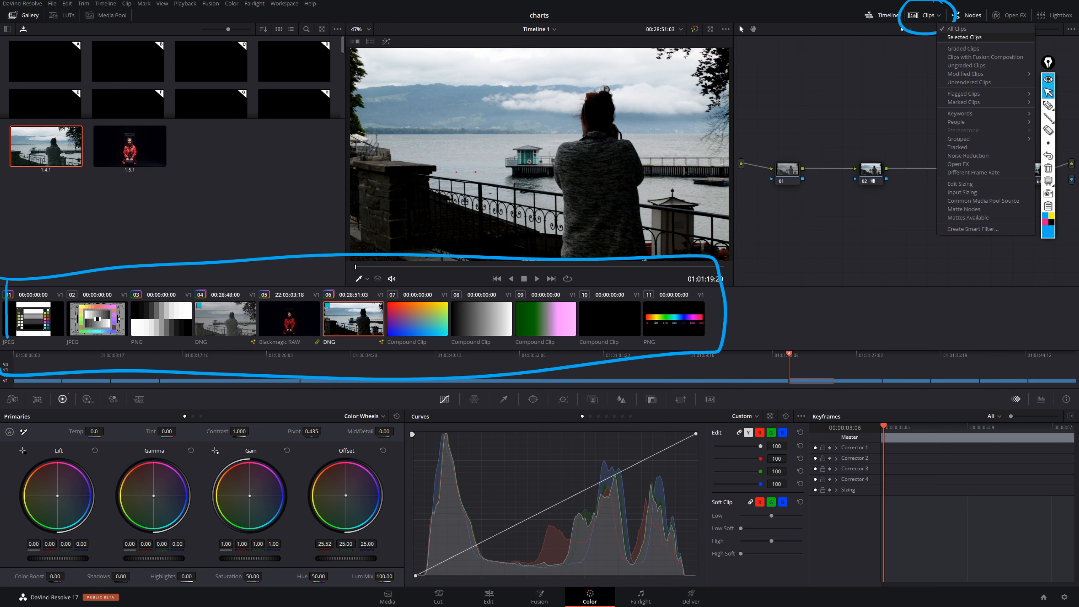
left_click(973, 37)
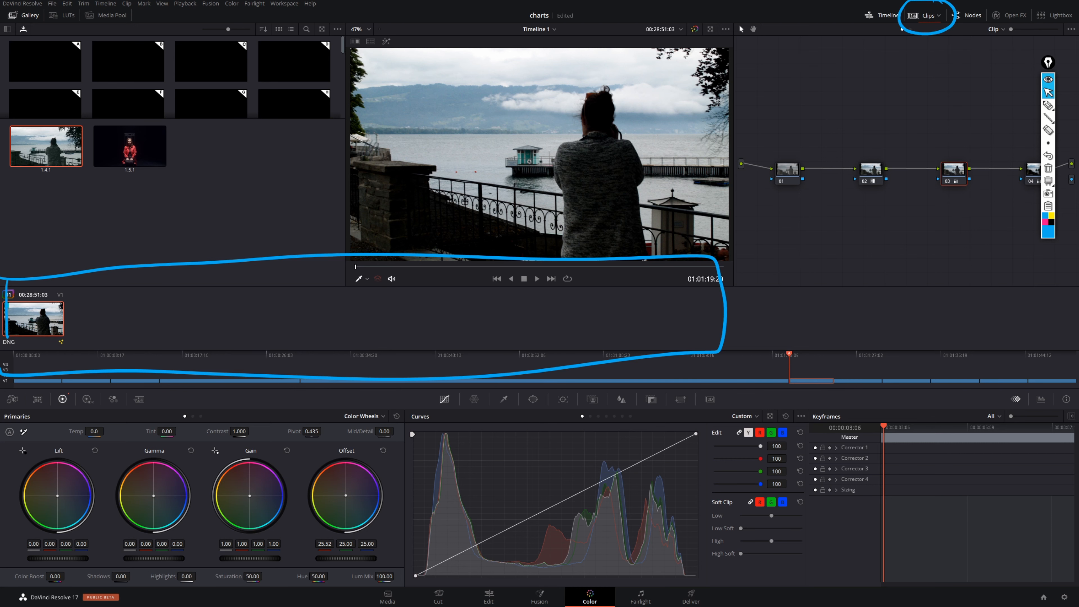
left_click(939, 16)
left_click(972, 28)
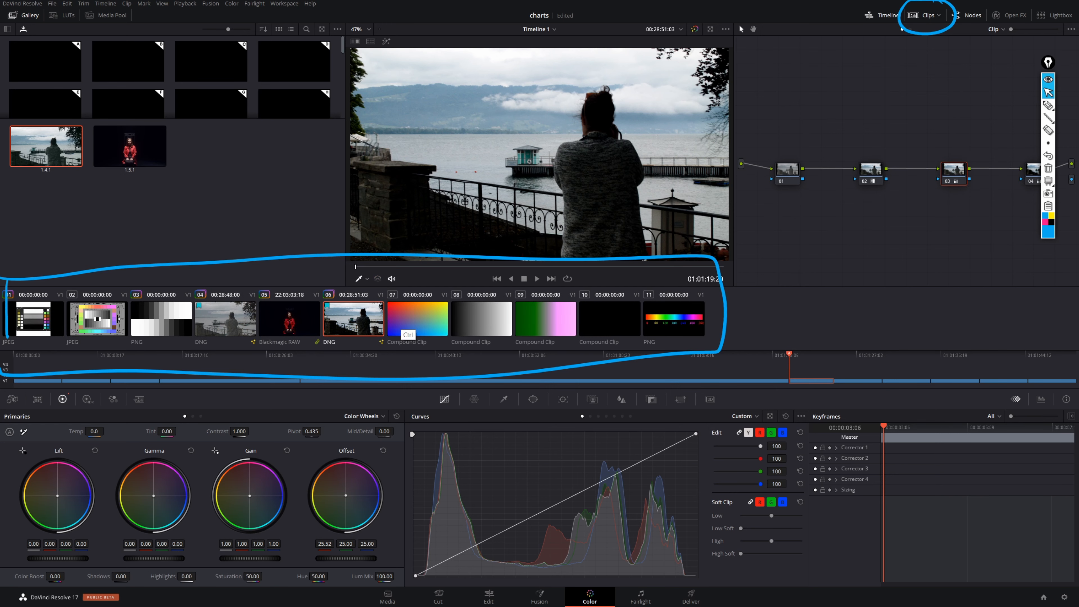
- Add compound clips 07 and 08 to the selection, filter the thumbnails to Selected Clips, then restore All Clips
left_click(409, 335, "ctrl")
left_click(478, 337, "ctrl")
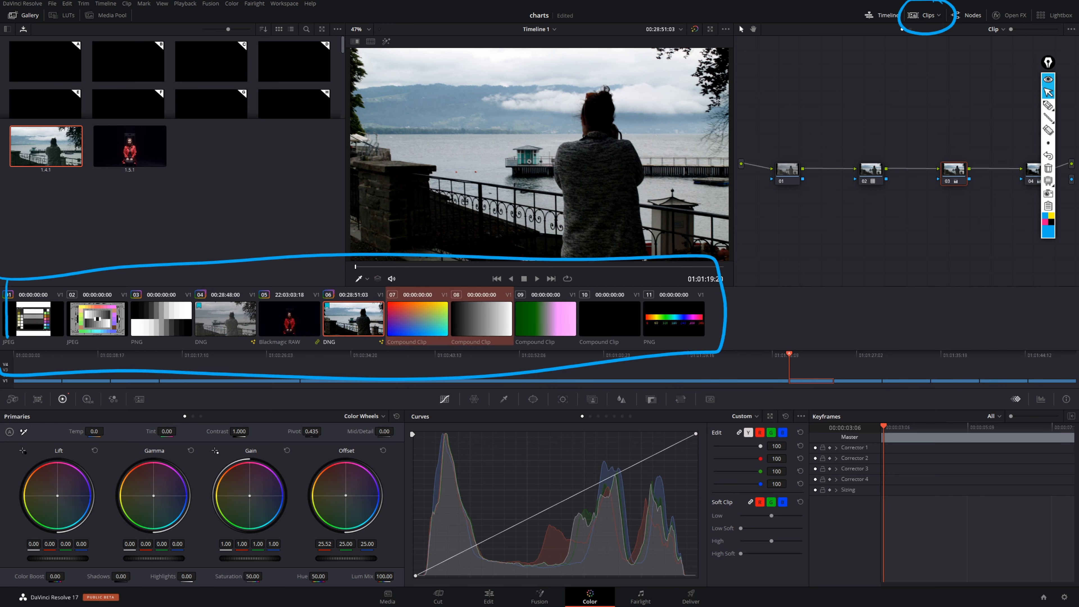
left_click(938, 16)
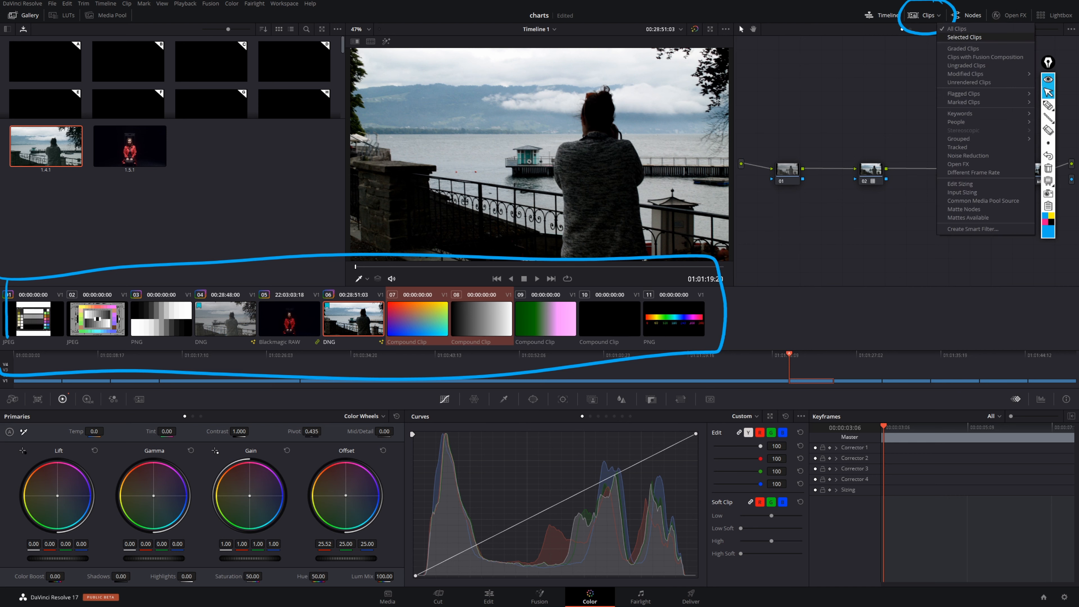
left_click(973, 37)
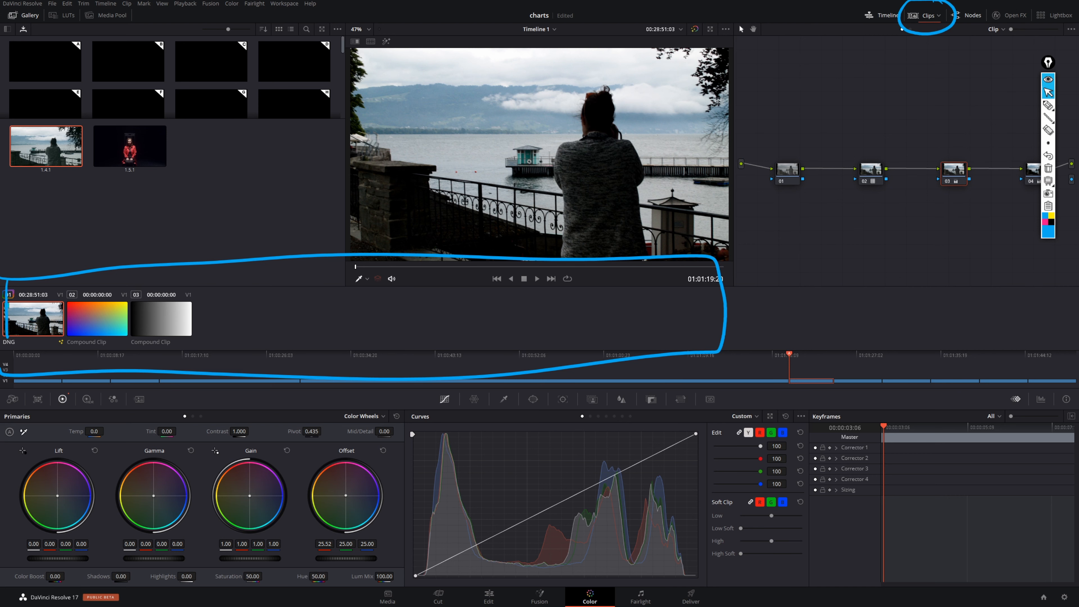
left_click(939, 16)
left_click(972, 28)
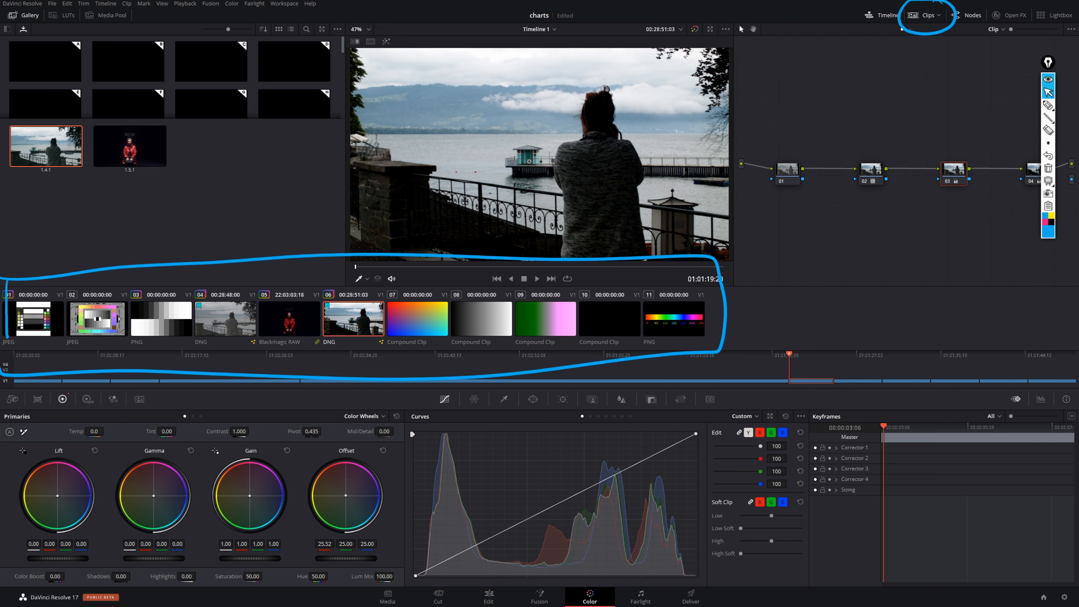
- Filter the clip thumbnails to Graded Clips, check the Modified Clips time options, and switch the filter to Unrendered Clips
left_click(938, 15)
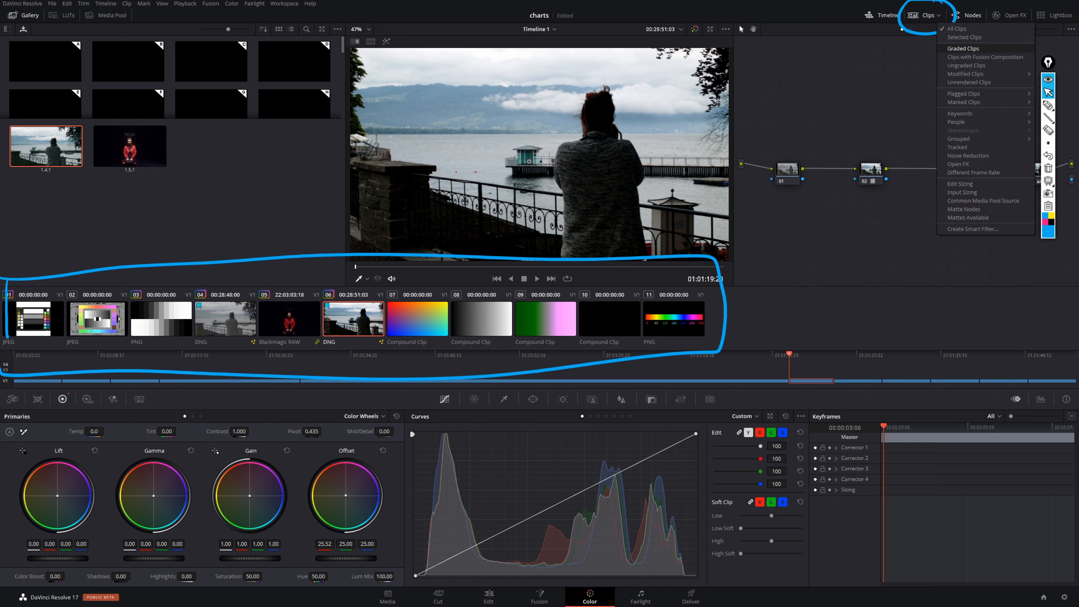
left_click(962, 49)
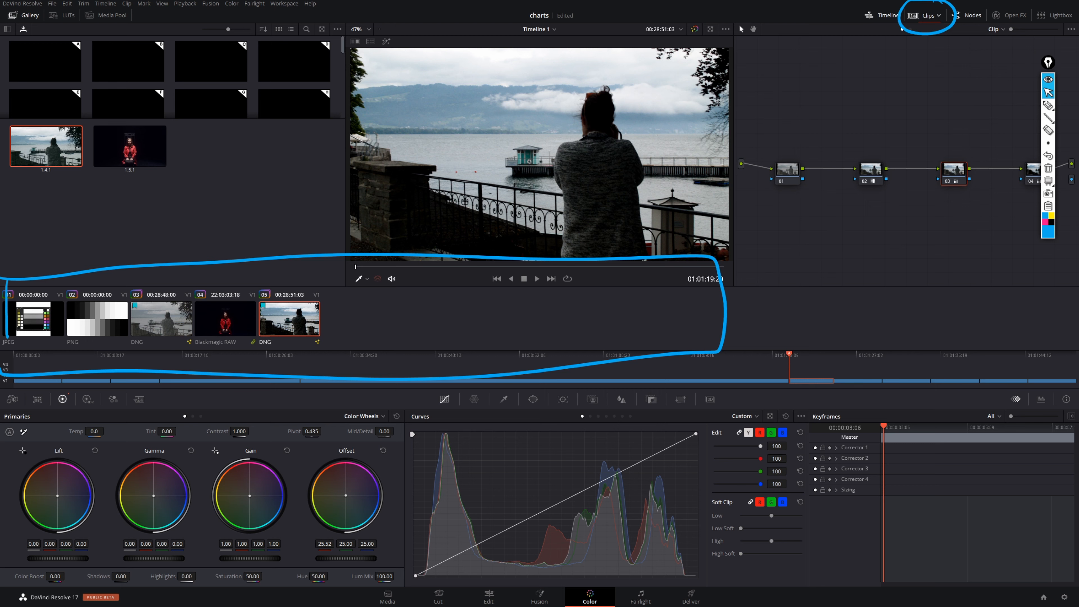
left_click(938, 16)
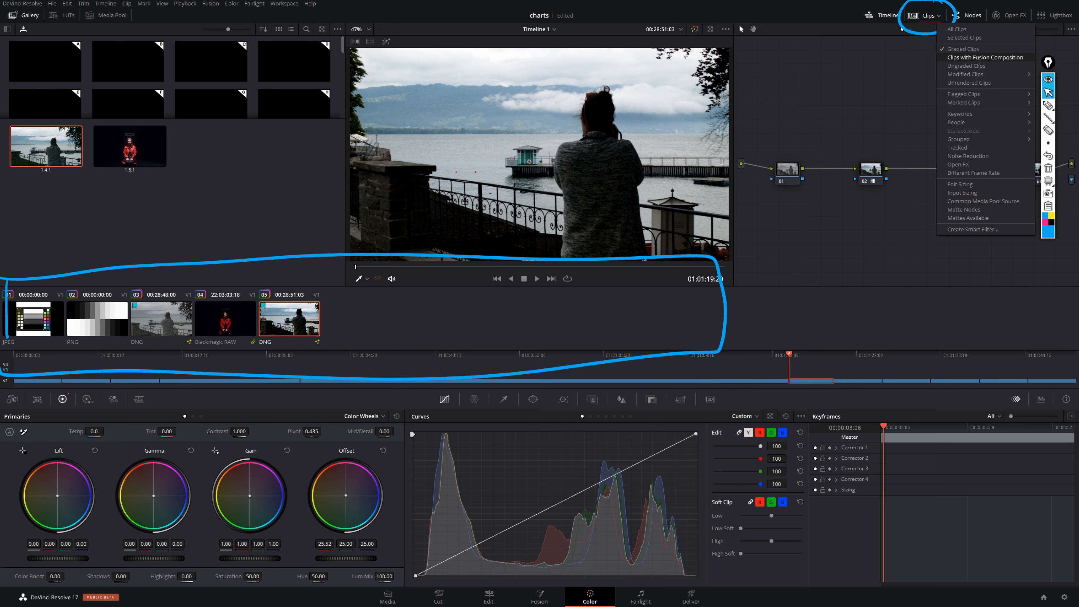
mouse_move(973, 73)
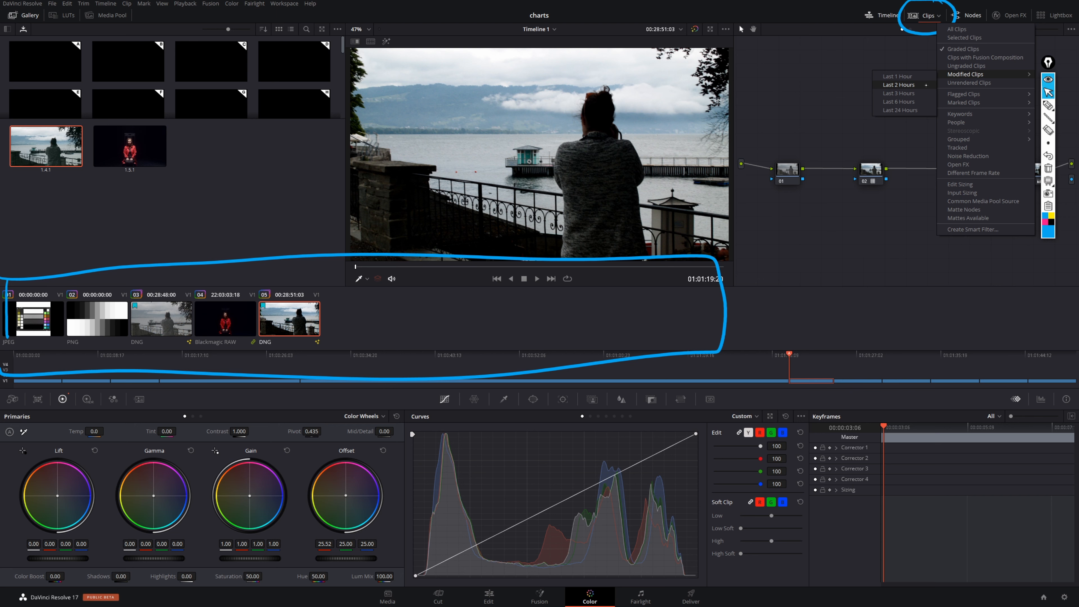
left_click(924, 85)
left_click(979, 83)
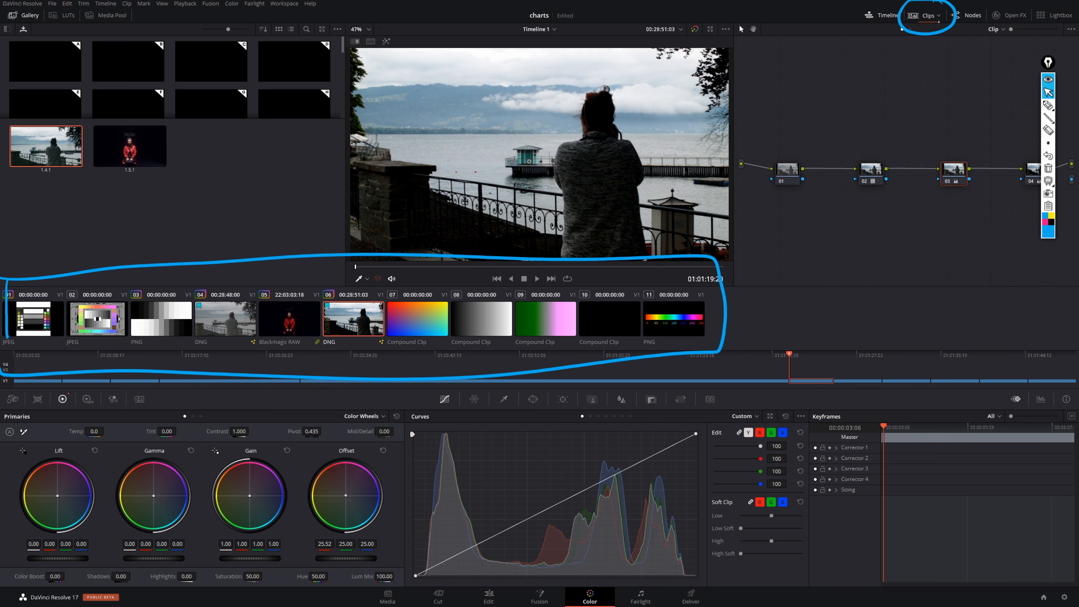
- Filter the clip thumbnails to flagged clips of any flag colour
left_click(928, 15)
mouse_move(983, 94)
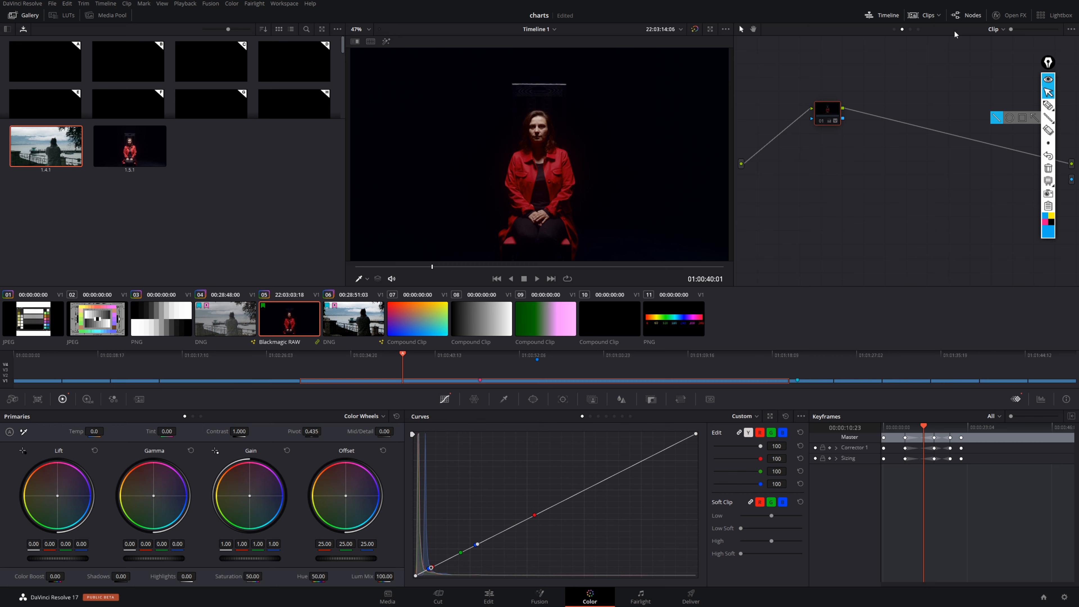
left_click(940, 21)
mouse_move(989, 93)
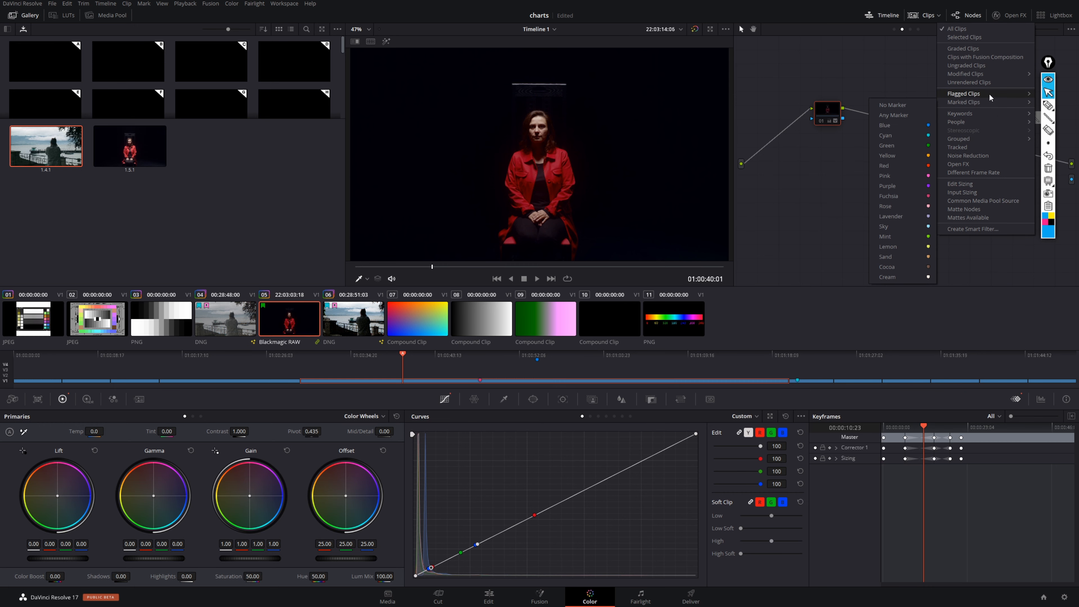
mouse_move(945, 96)
left_click(898, 106)
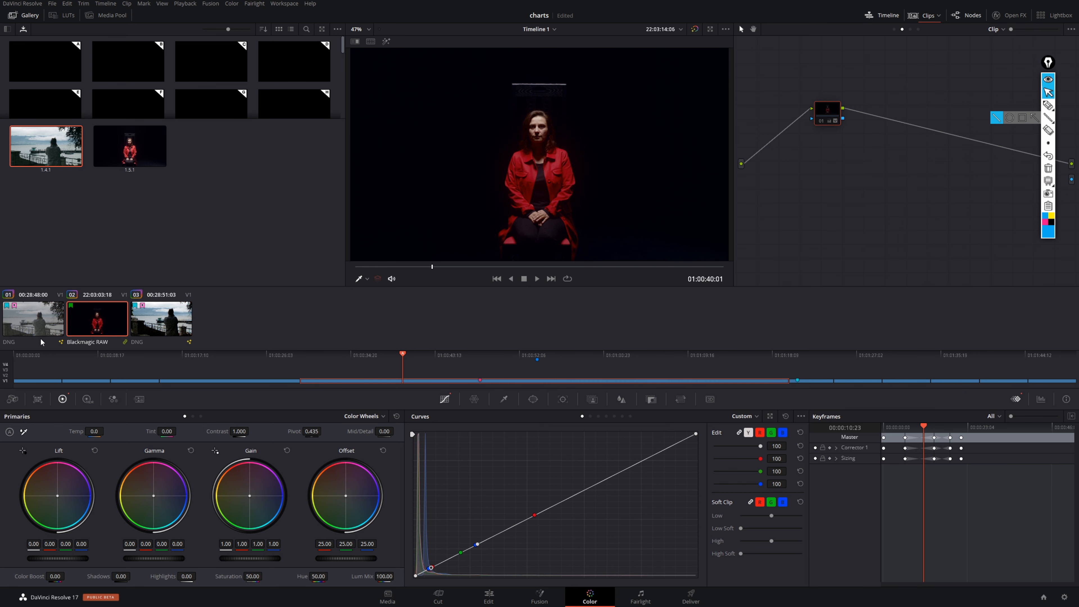
- Circle the colour flags on the red-jacket clip and the lakeside clip 03 with the annotation pen
left_click(1048, 106)
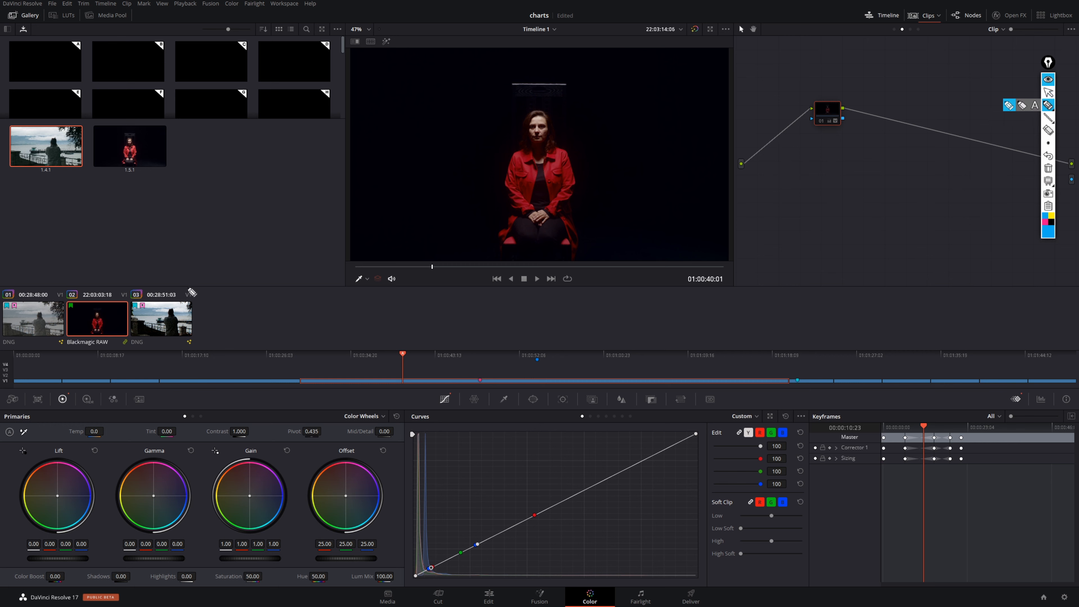
left_click_drag(73, 294, 80, 296)
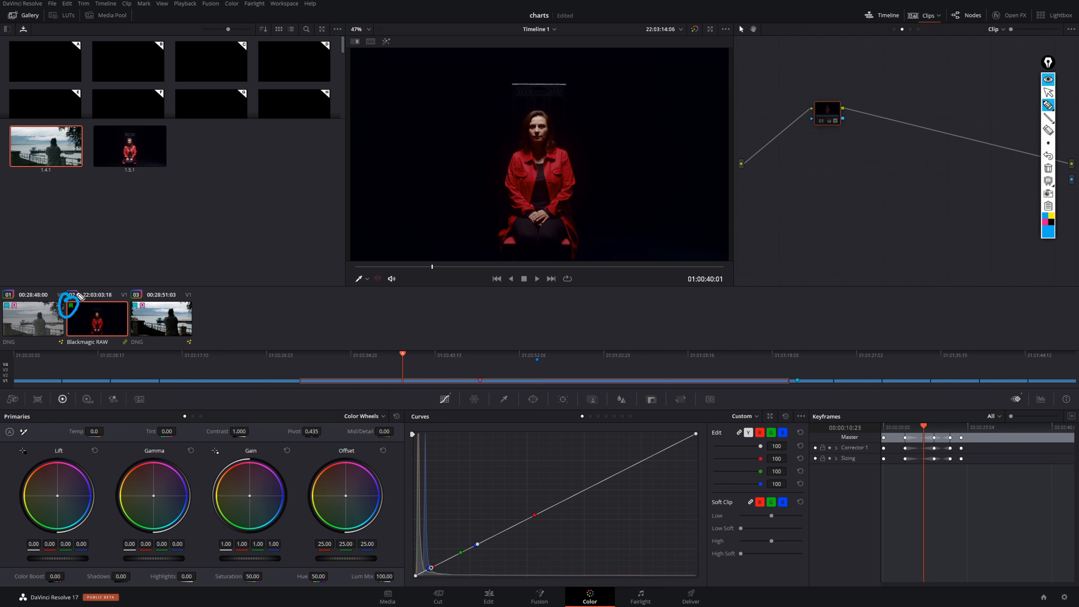
mouse_move(140, 298)
left_mouse_down()
mouse_move(135, 306)
mouse_move(141, 295)
left_mouse_up()
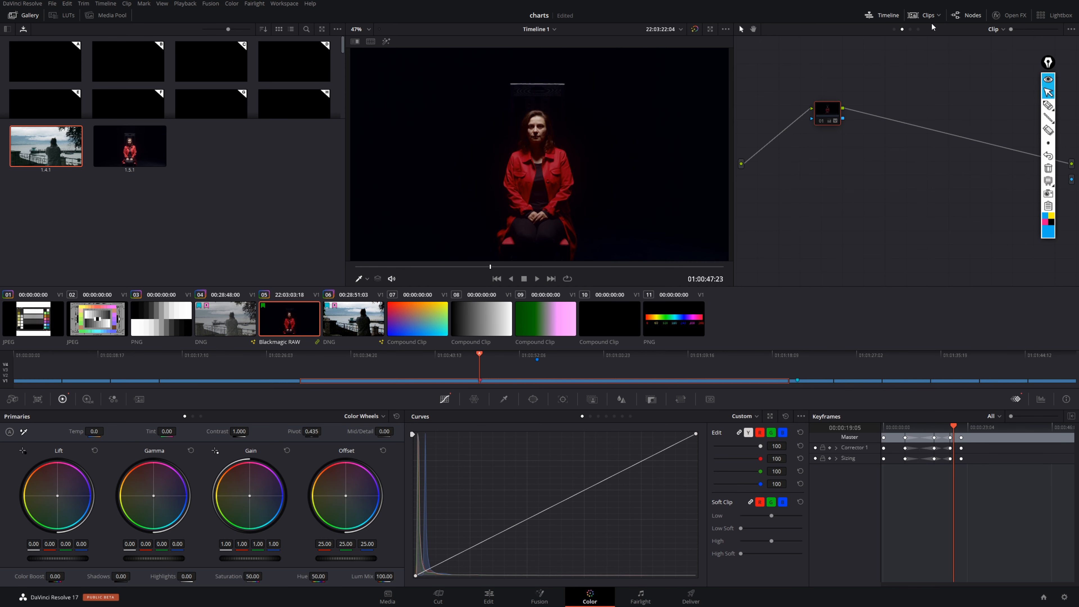
- Filter the thumbnails to clips with any marker and move the playhead to 01:00:42:20
left_click(935, 16)
mouse_move(973, 106)
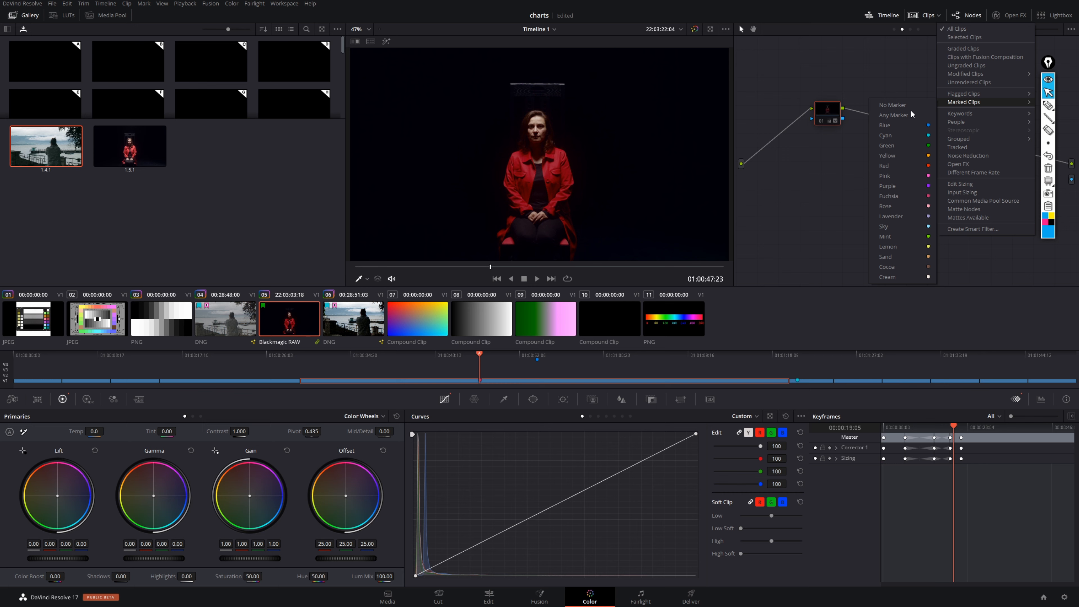
left_click(904, 115)
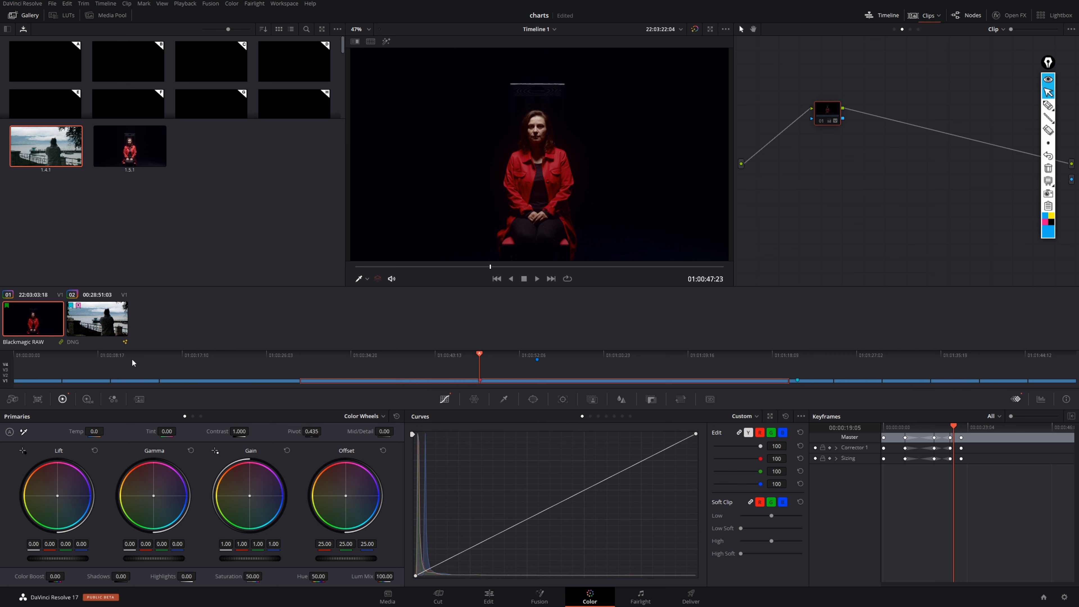
left_click_drag(477, 354, 429, 353)
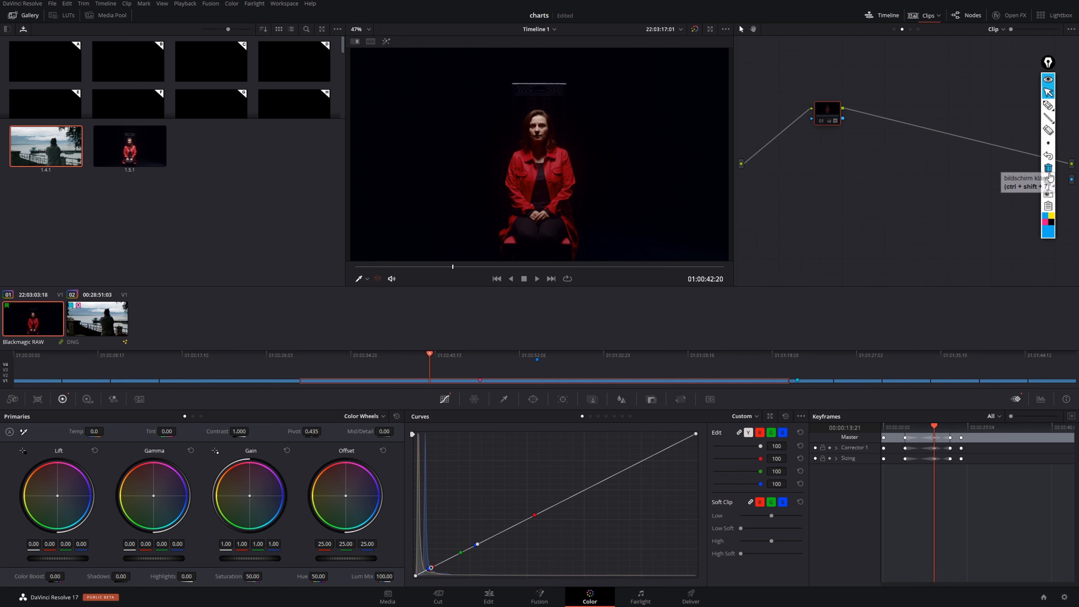
- Annotate the markers on the mini-timeline and the woman's face in the viewer, clearing the drawings each time
left_click(1047, 107)
left_click_drag(482, 371, 545, 349)
left_click(1048, 170)
mouse_move(1048, 105)
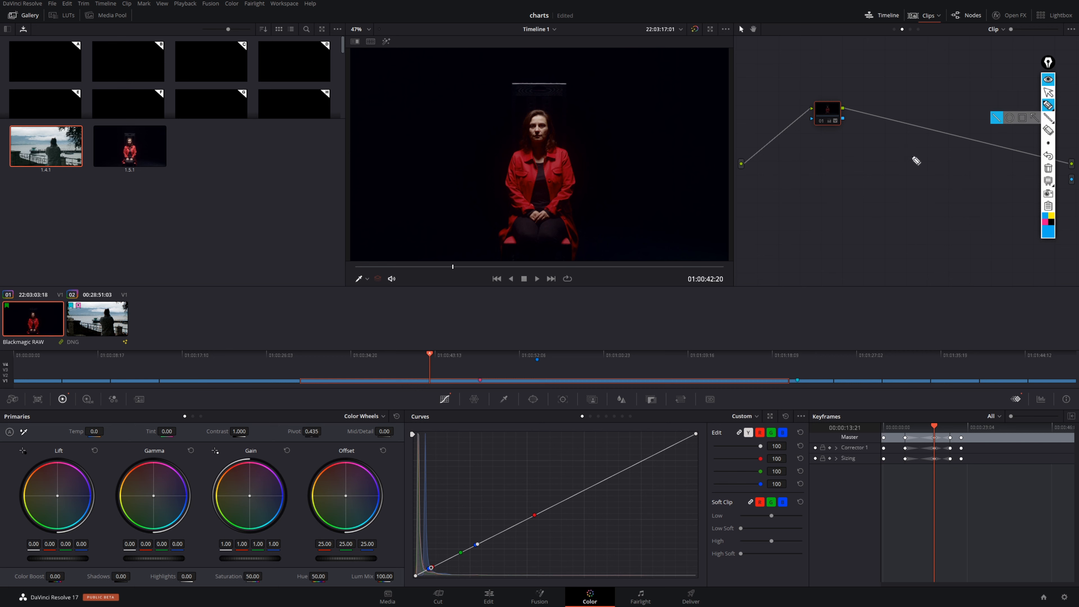
mouse_move(533, 121)
left_mouse_down()
mouse_move(549, 114)
mouse_move(546, 128)
mouse_move(534, 123)
left_mouse_up()
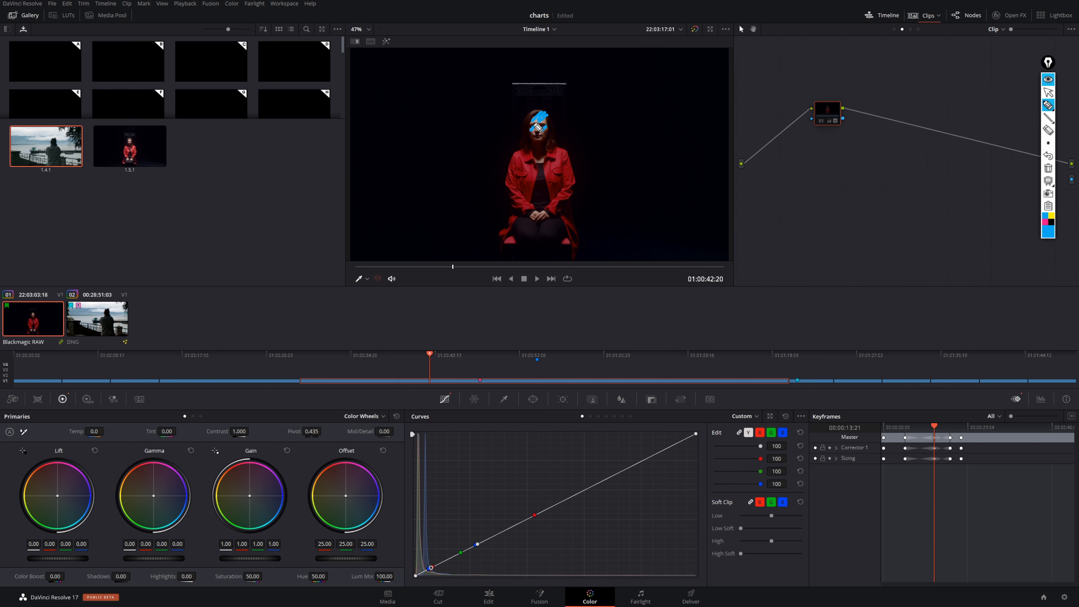
left_click(1048, 168)
- Add a green marker to the red-jacket clip at the playhead
right_click(39, 323)
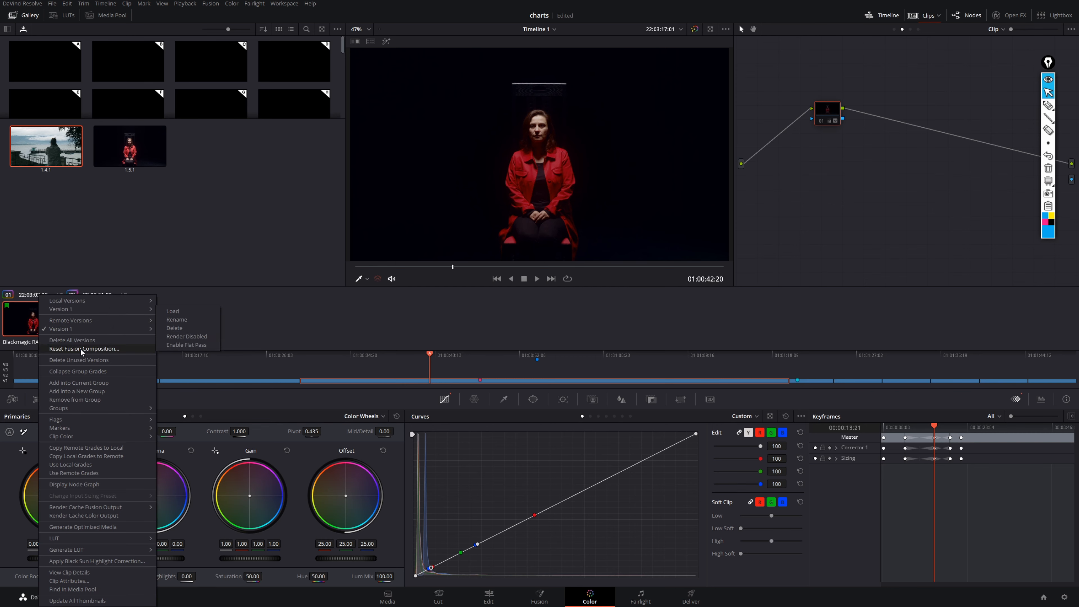
mouse_move(119, 428)
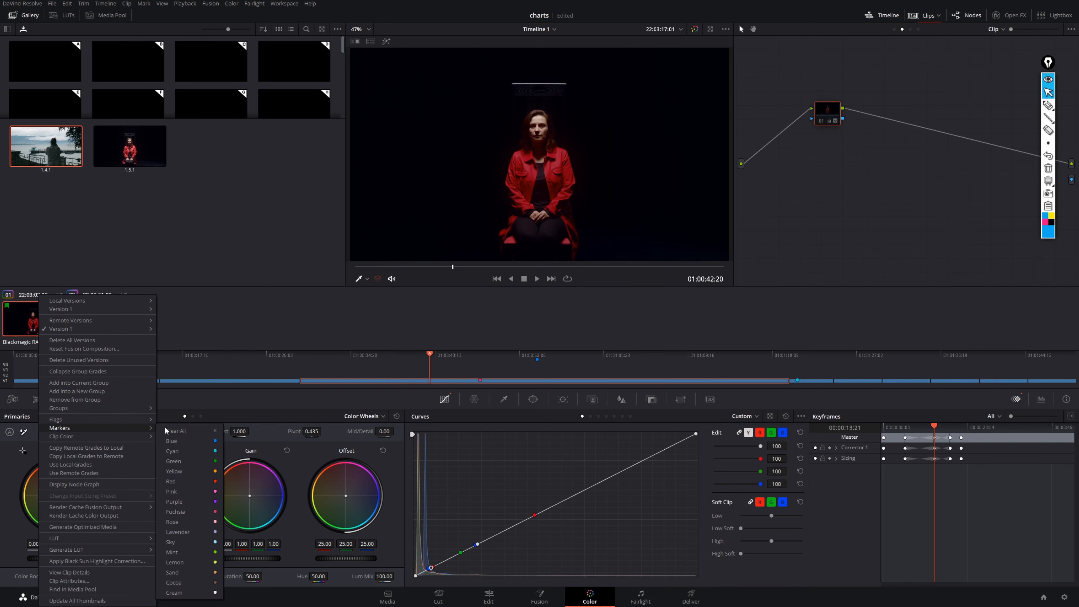
left_click(178, 452)
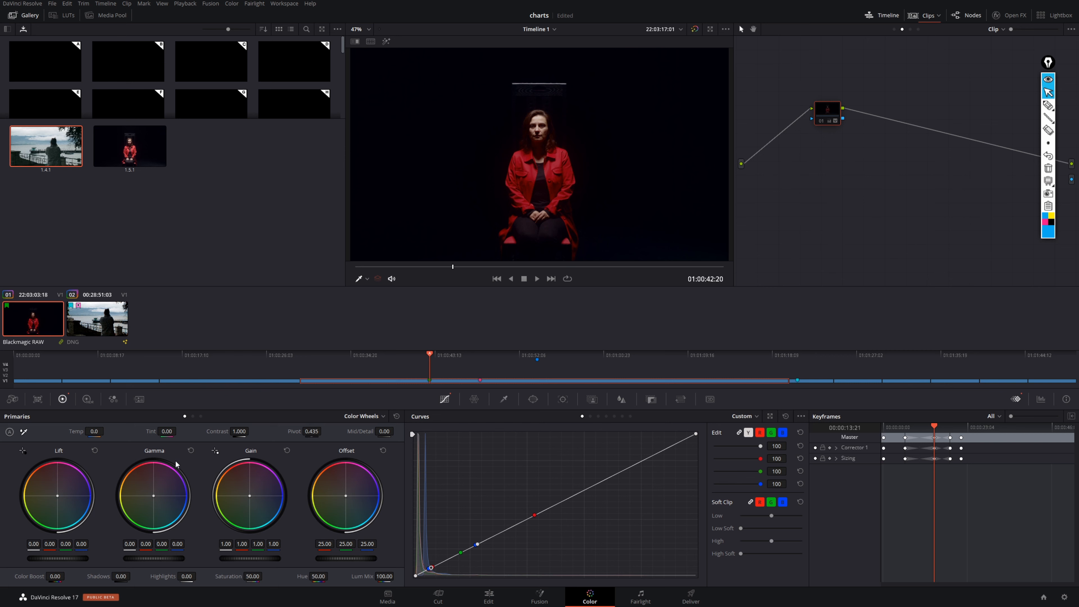
- Open the new marker on the mini-timeline and save the note "skin too bright" in it
double_click(429, 379)
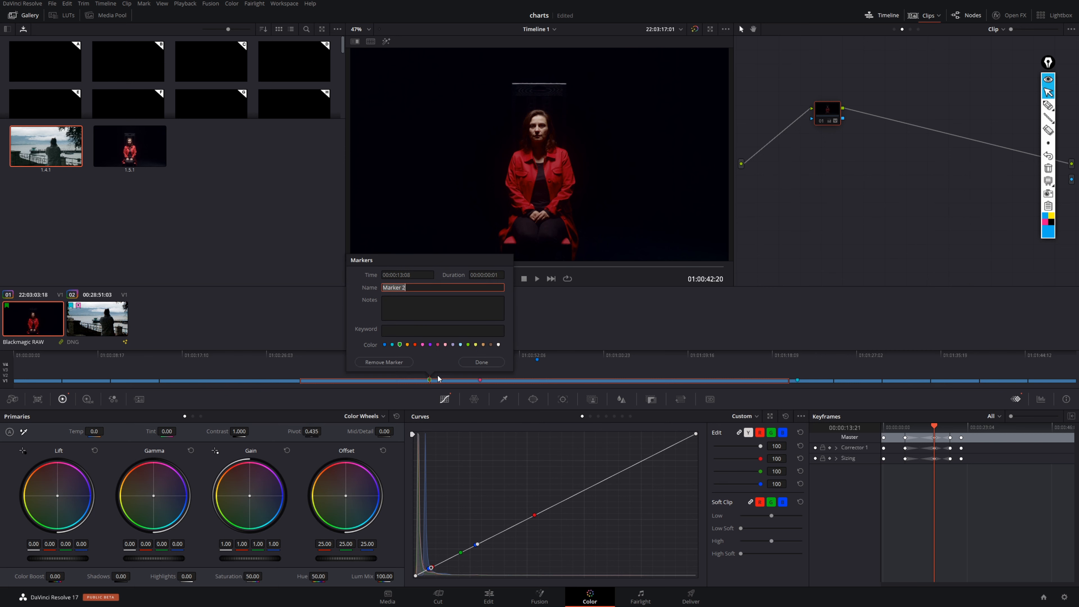
left_click(405, 303)
type("skin too bright")
key("Return")
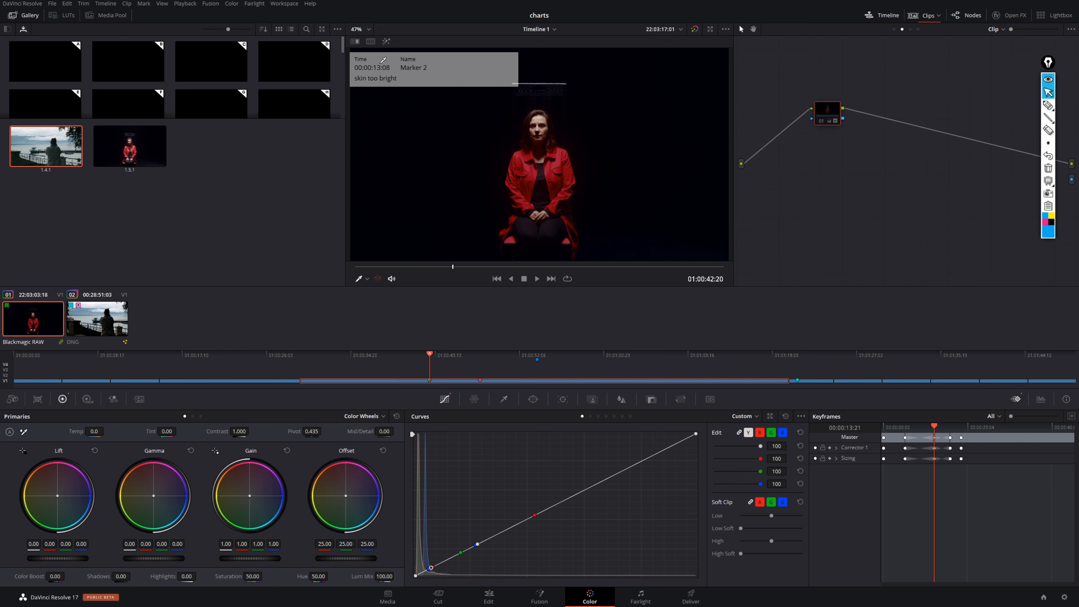
- Filter the clip thumbnails to marked clips with green markers only
left_click(1048, 106)
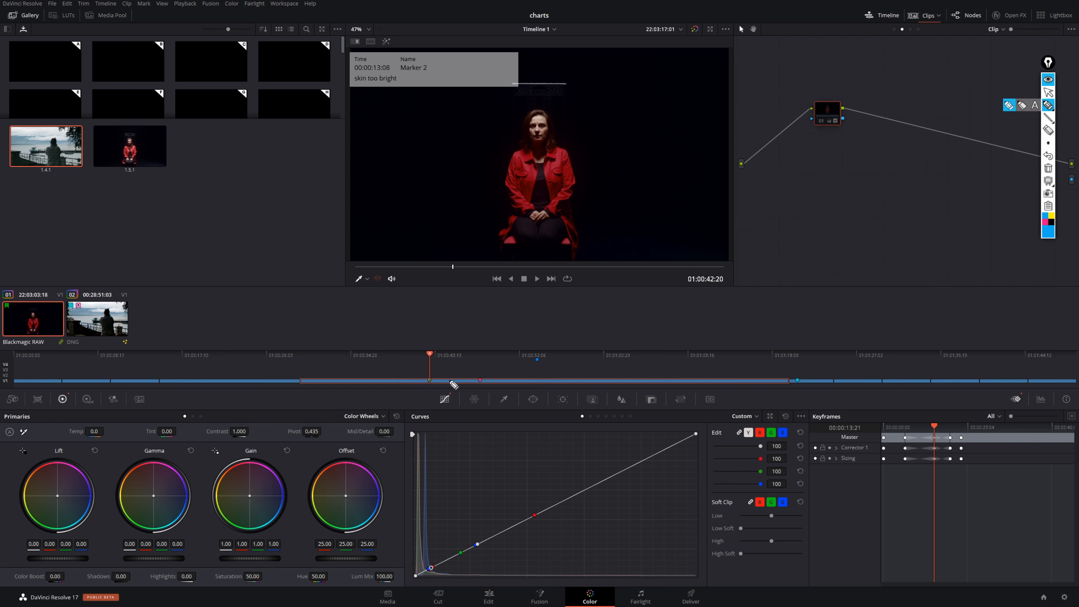
left_click(1048, 92)
left_click(938, 16)
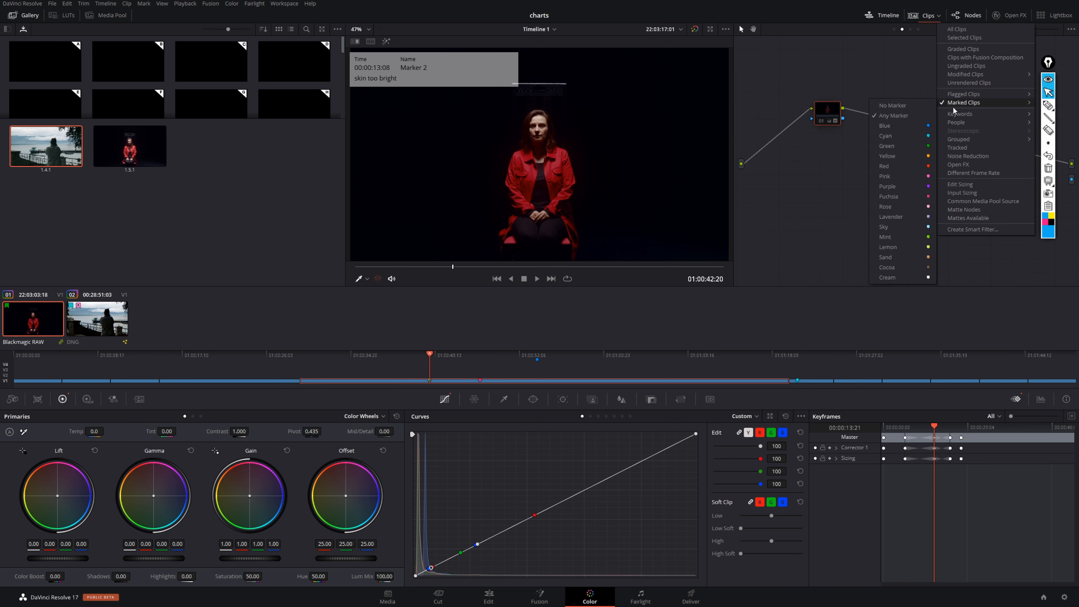
left_click(897, 146)
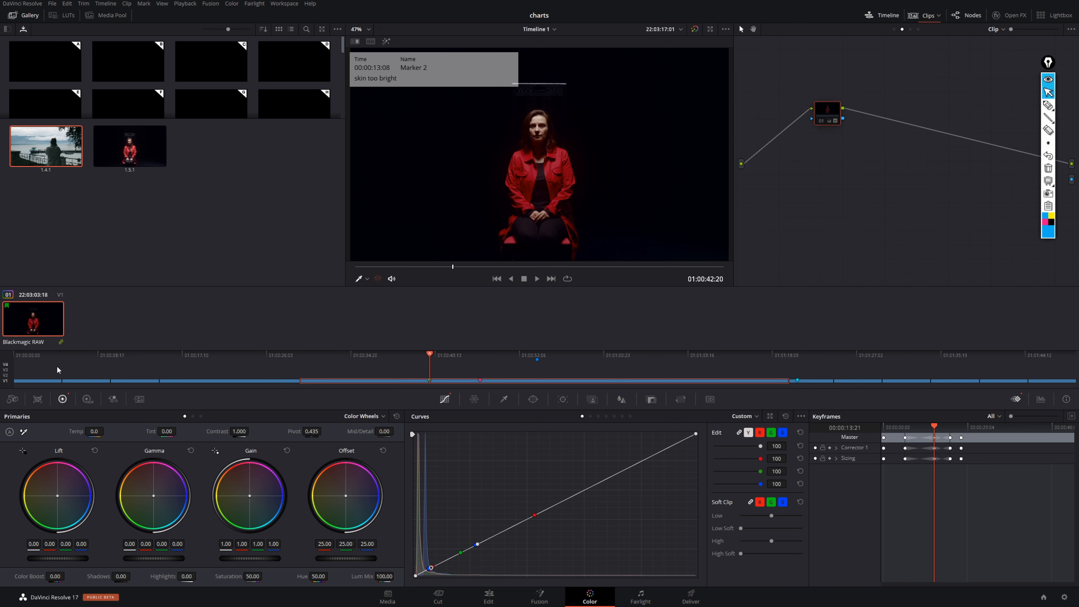
- Scrub the playhead off the green marker and back onto it to read its note in the viewer
left_click_drag(429, 354, 404, 355)
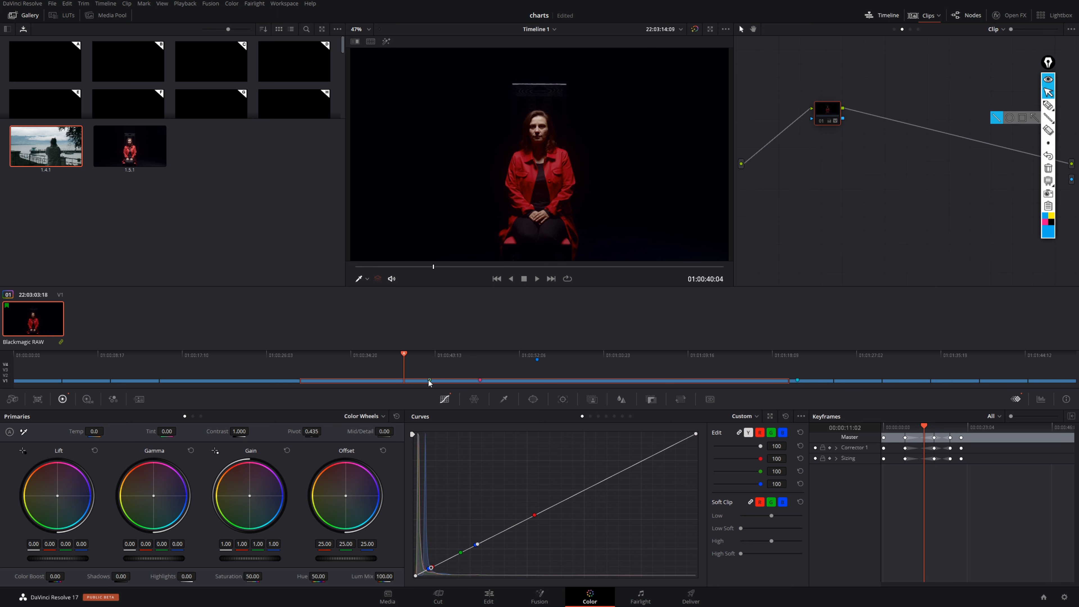
left_click_drag(430, 358, 426, 356)
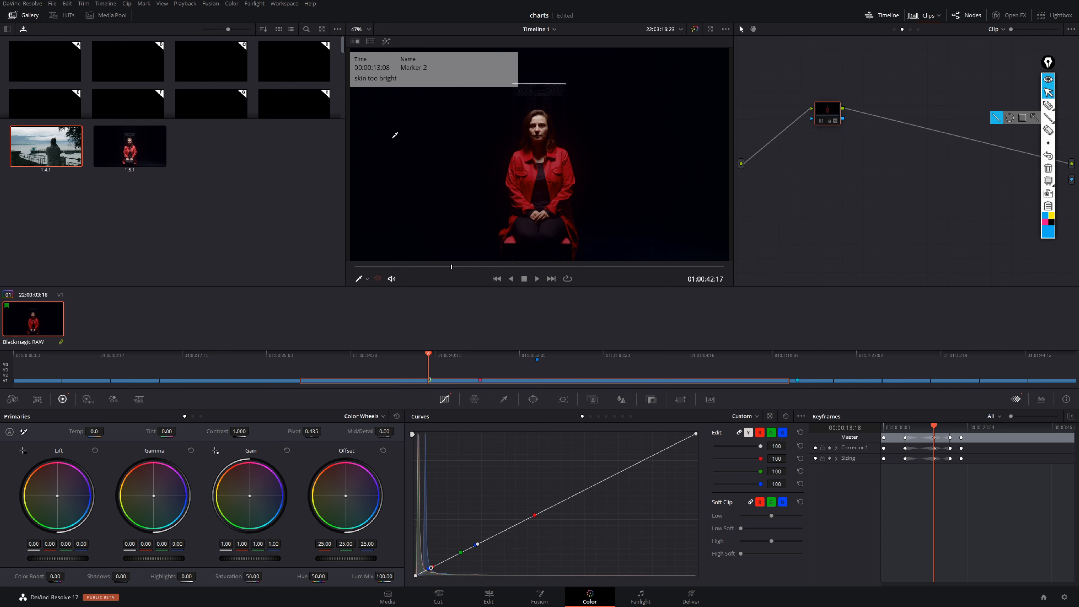
left_click(937, 16)
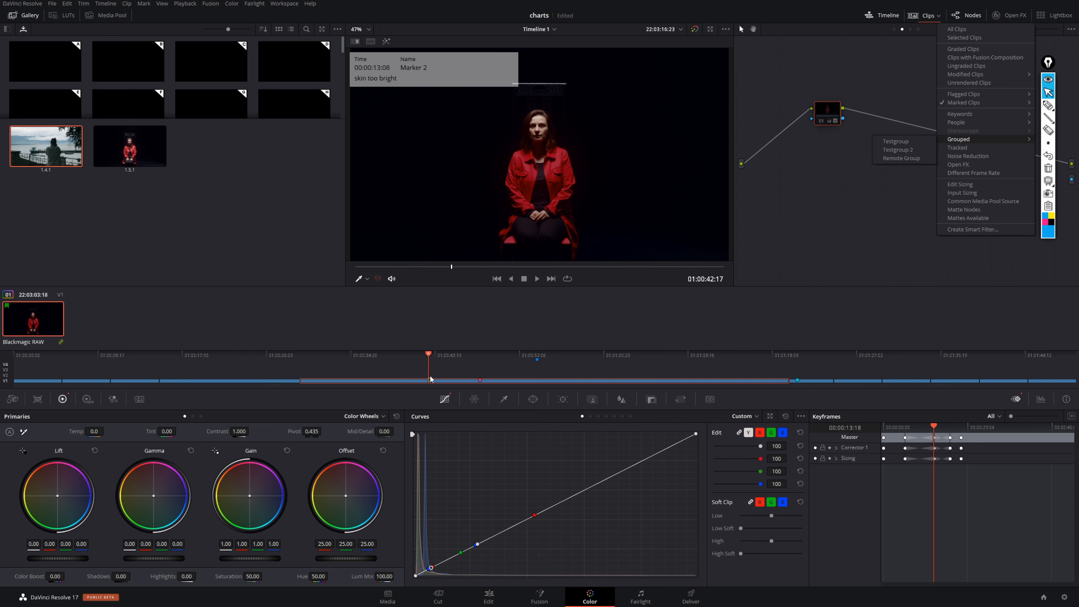
- Open the green marker on the mini-timeline and add the keyword "skin" to it
left_click(430, 379)
double_click(429, 379)
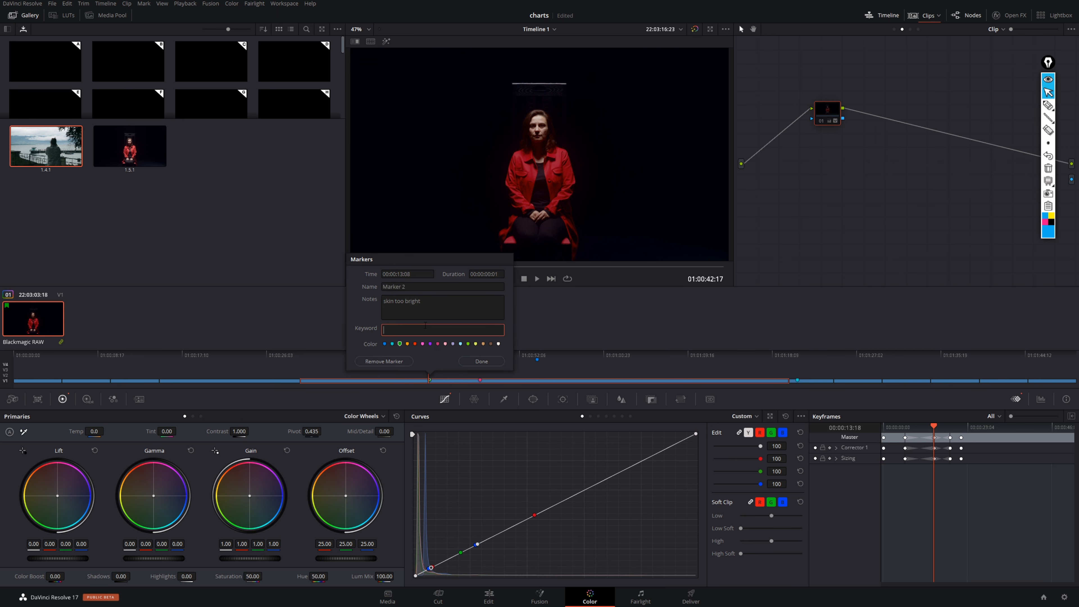
type("skin")
key("Return")
left_click(494, 363)
- Filter the clip thumbnails to clips with the keyword "hue chart"
left_click(938, 15)
mouse_move(970, 114)
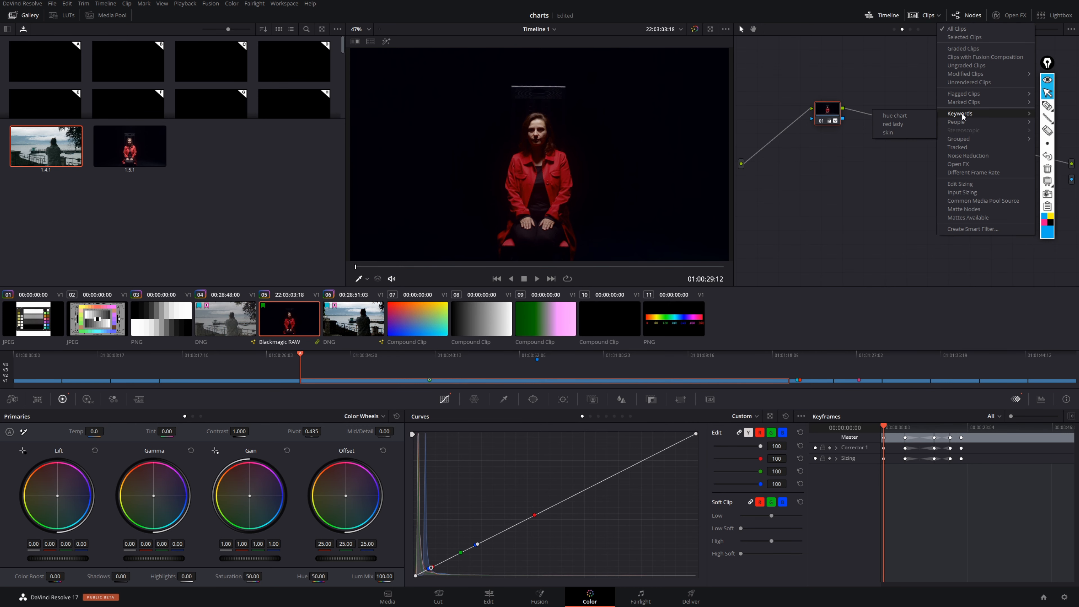
left_click(917, 114)
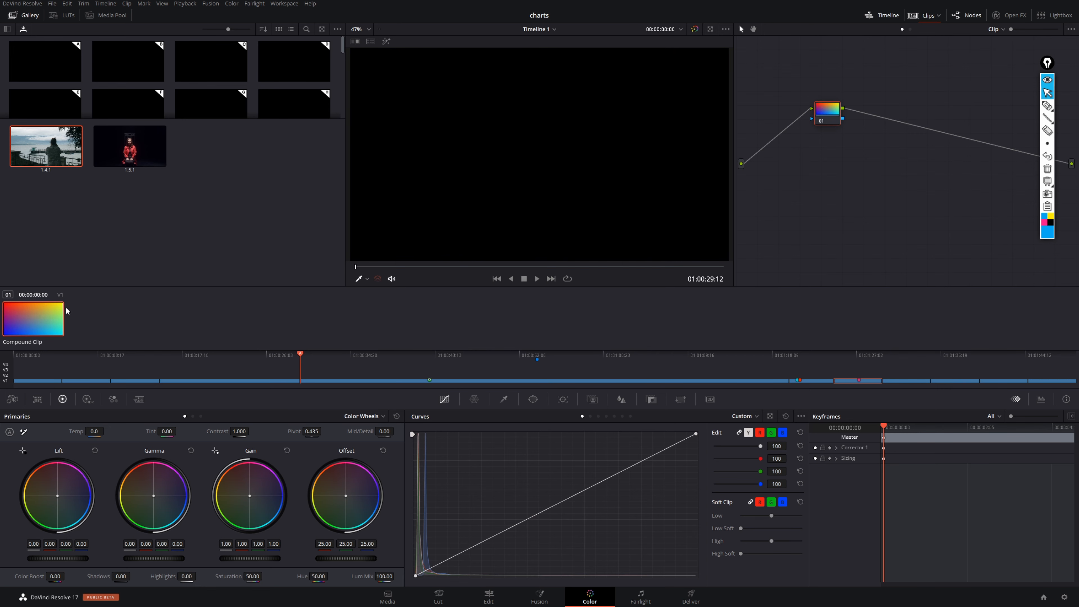
- Annotate the area above the filtered clip's thumbnail, clear the drawing, and circle the woman in the red-jacket gallery still
left_click(1045, 107)
mouse_move(33, 287)
left_mouse_down()
mouse_move(13, 329)
mouse_move(49, 268)
mouse_move(26, 293)
left_mouse_up()
left_click(1046, 169)
left_click_drag(135, 146, 143, 142)
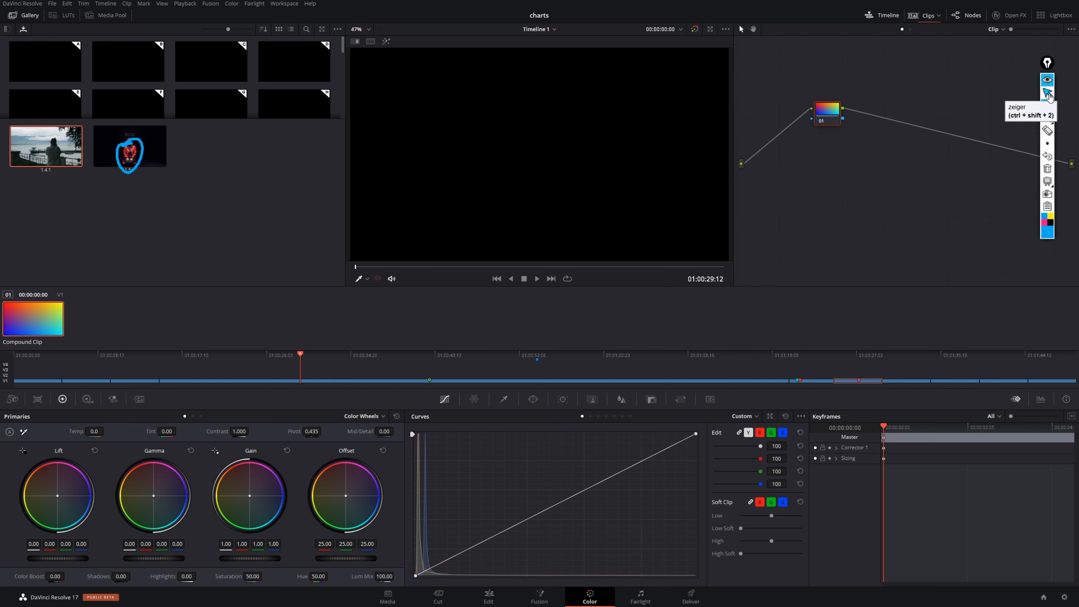
left_click(1046, 93)
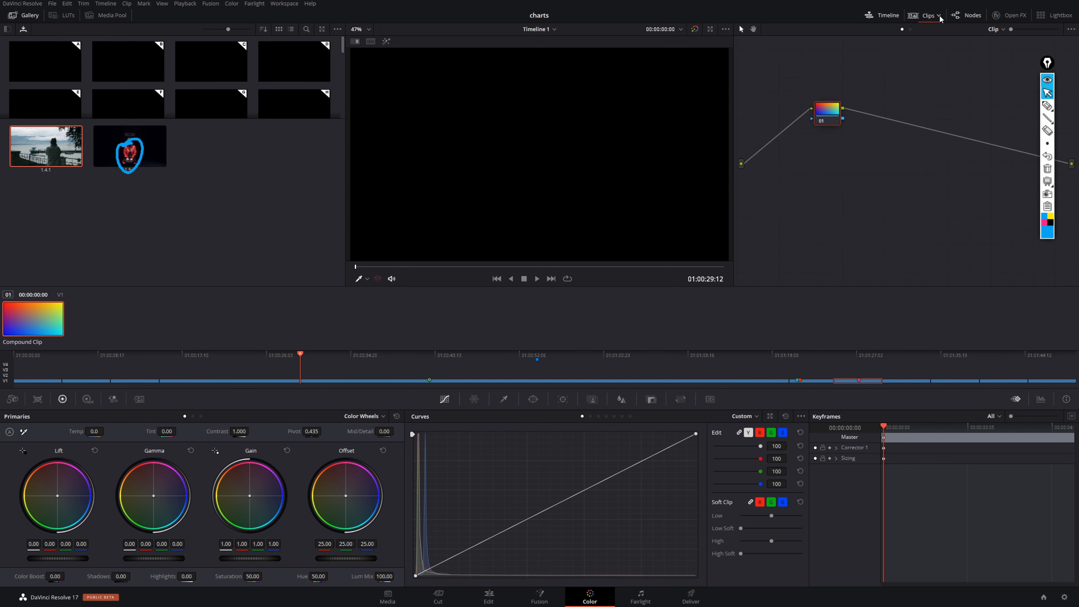
- On the Media page, analyze the BMPCC lakeside clip for people
left_click(938, 16)
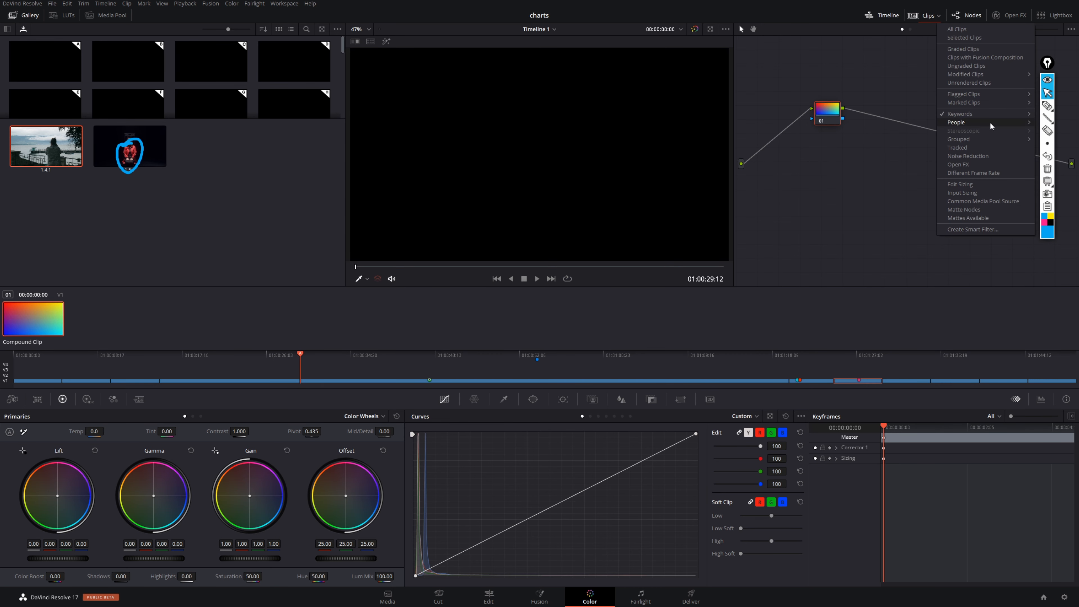
left_click(910, 182)
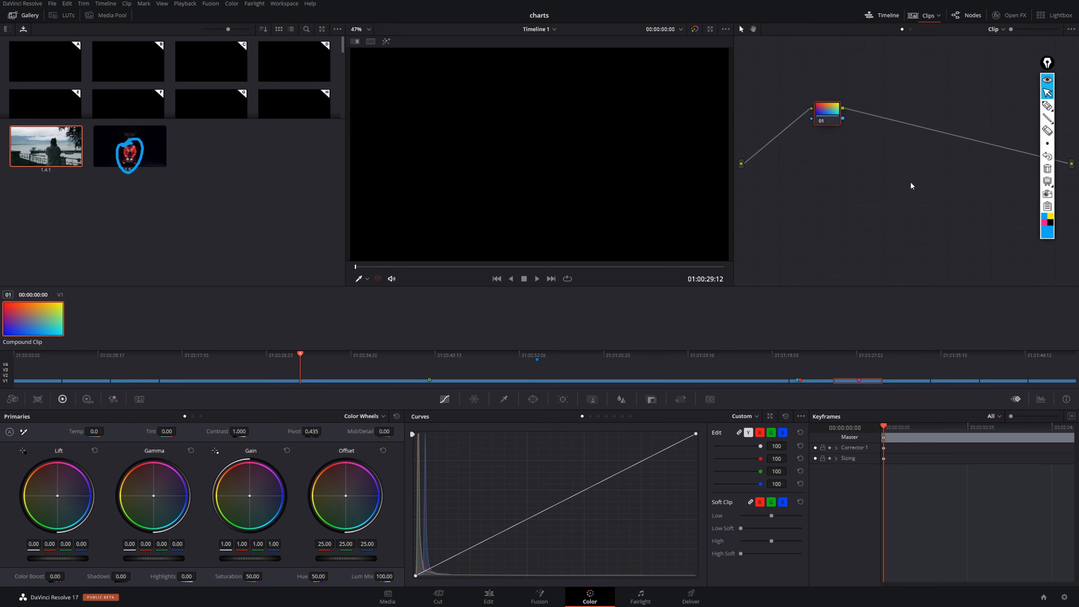
left_click(390, 596)
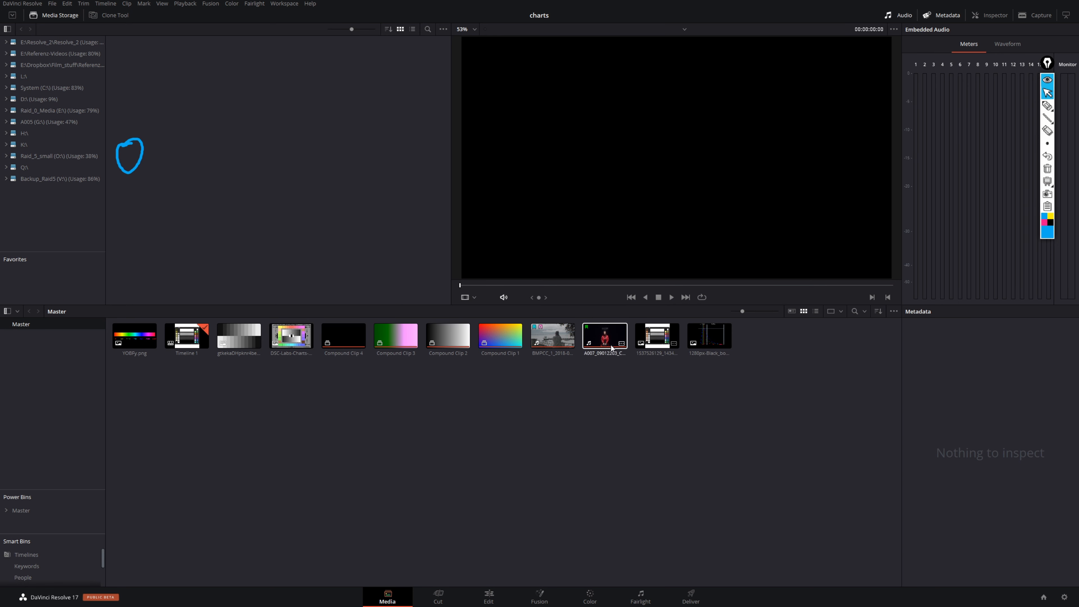
left_click(552, 335)
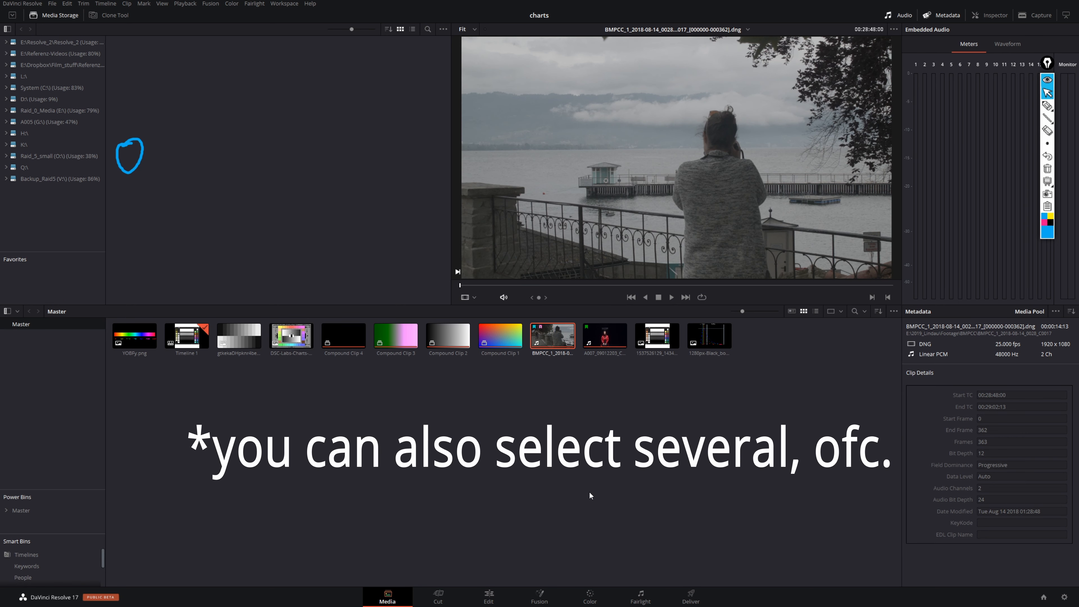
right_click(555, 339)
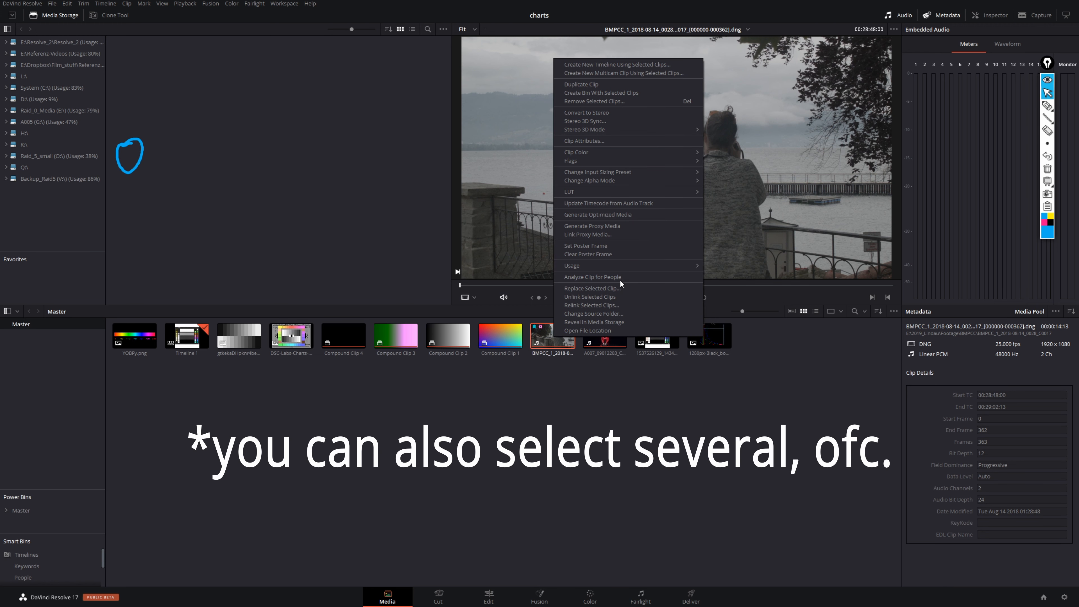
left_click(627, 275)
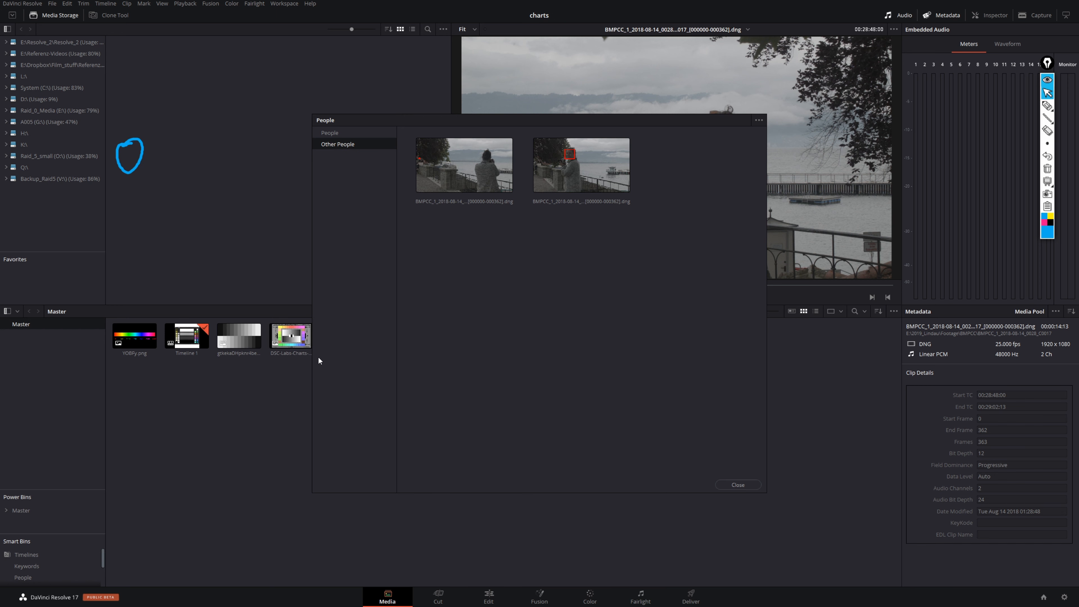
- Tag the second detected face under Other People as a new person named "Girlfriend"
left_click(584, 155)
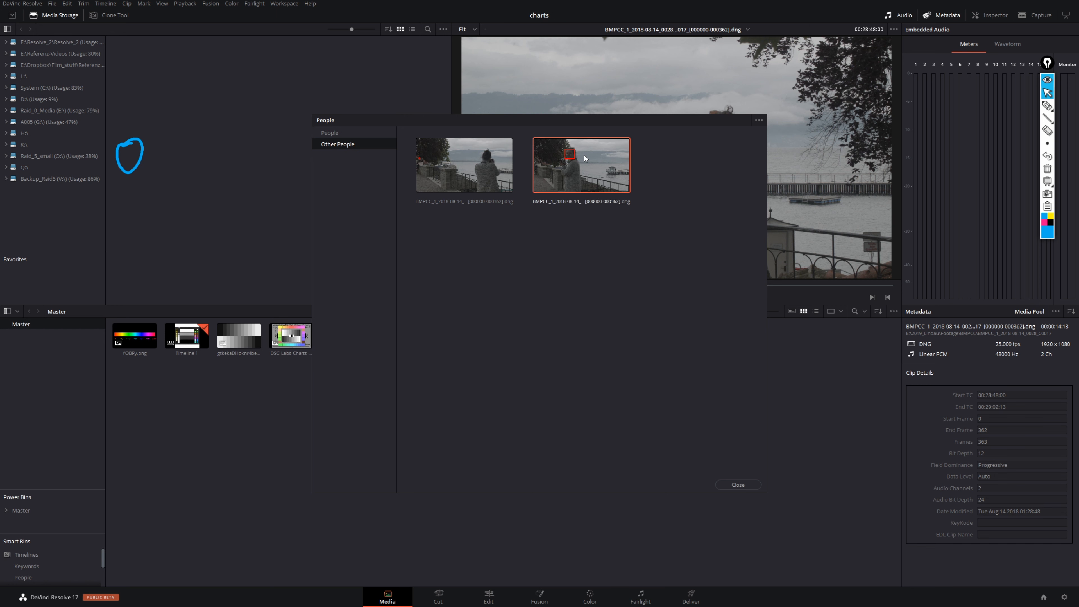
right_click(591, 173)
mouse_move(621, 174)
left_click(691, 179)
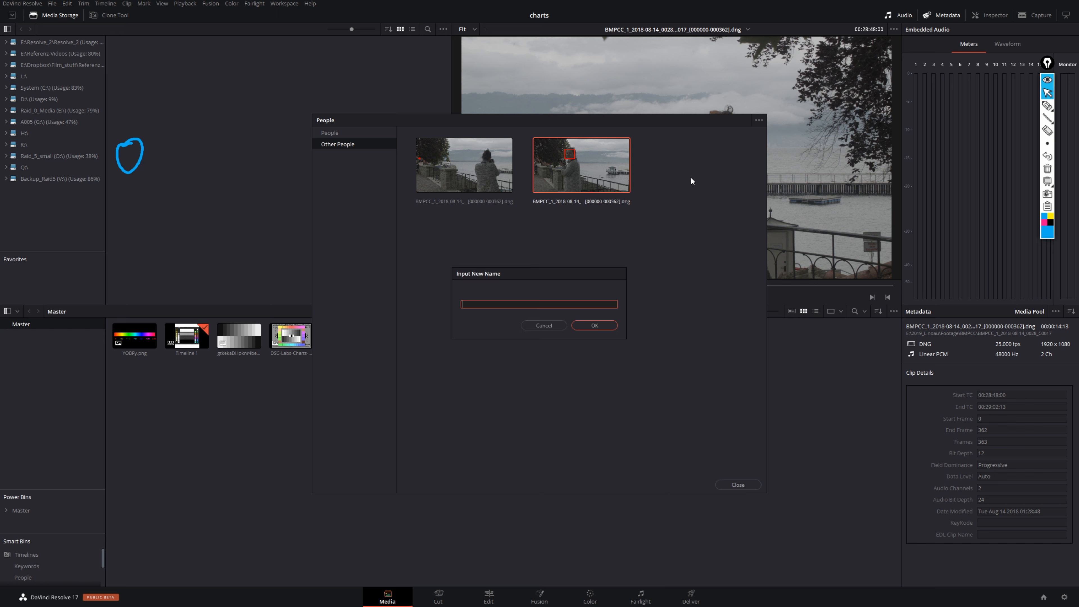
type("Girlfriend")
key("Return")
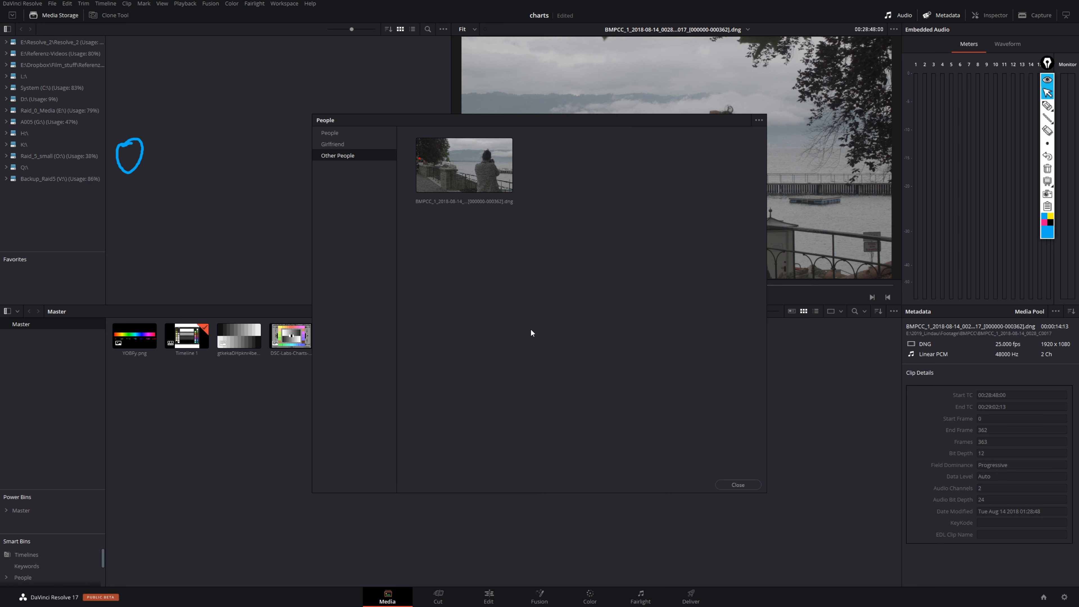
- Tag the remaining lakeside clip under Other People as the existing person "Girlfriend"
left_click(480, 165)
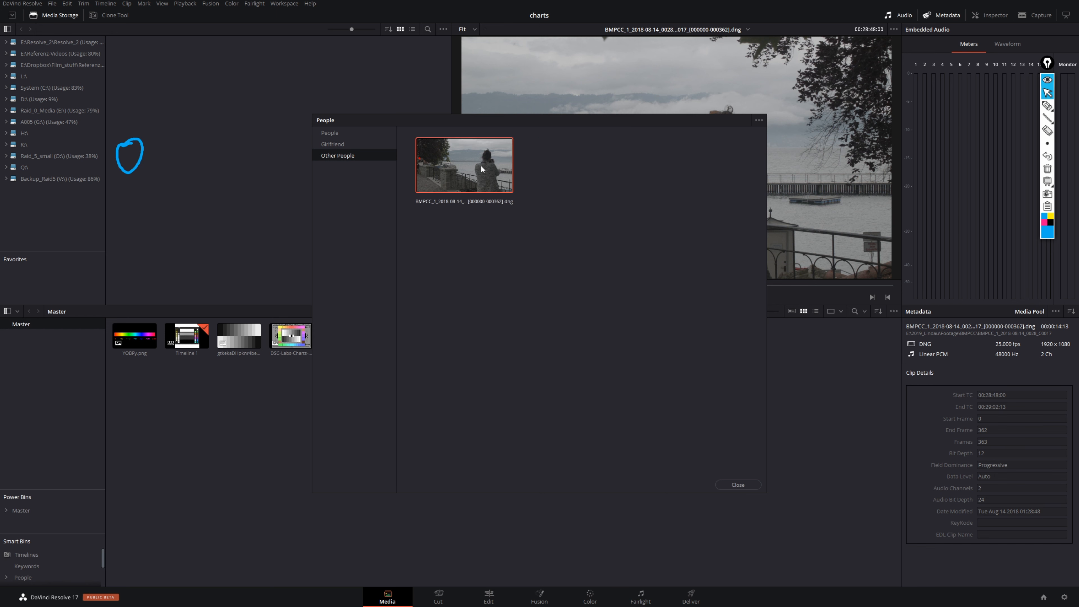
right_click(476, 163)
mouse_move(494, 166)
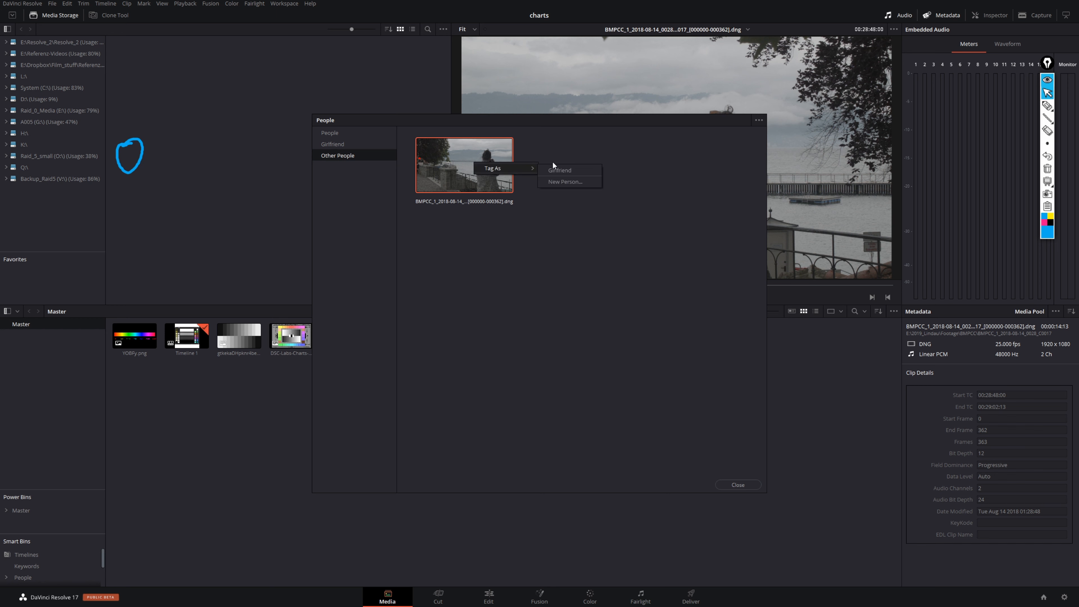
left_click(569, 170)
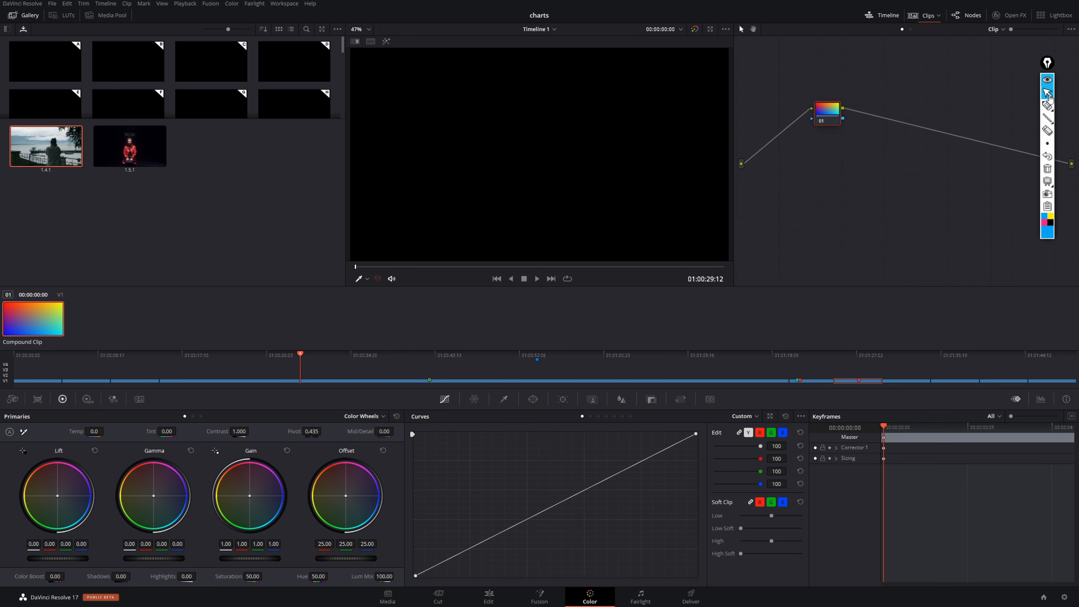
- On the Color page, filter the clip thumbnails to the person "Girlfriend"
left_click(941, 18)
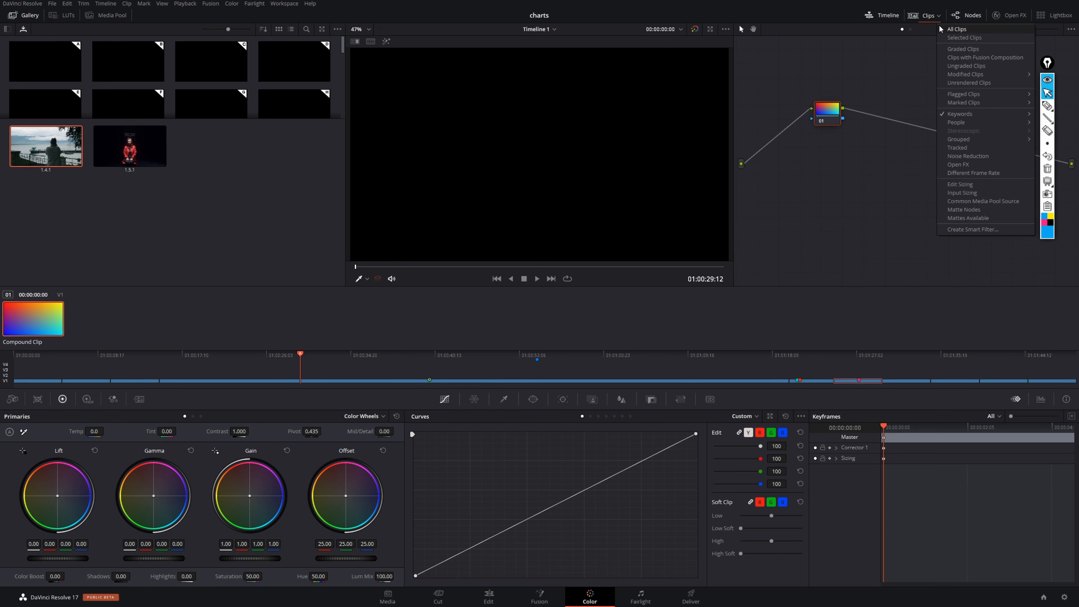
mouse_move(990, 123)
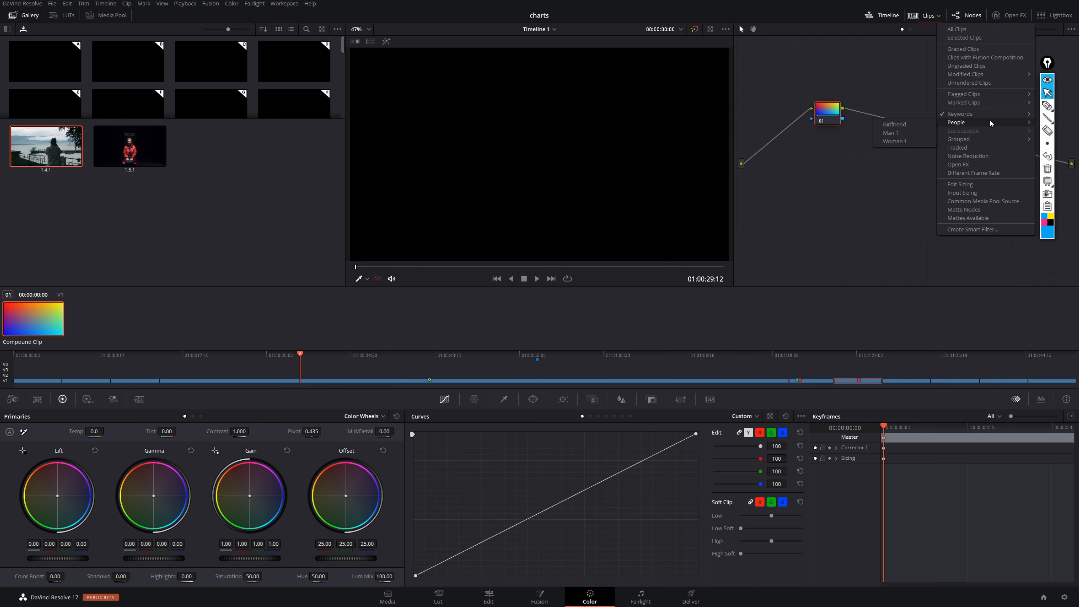
left_click(899, 125)
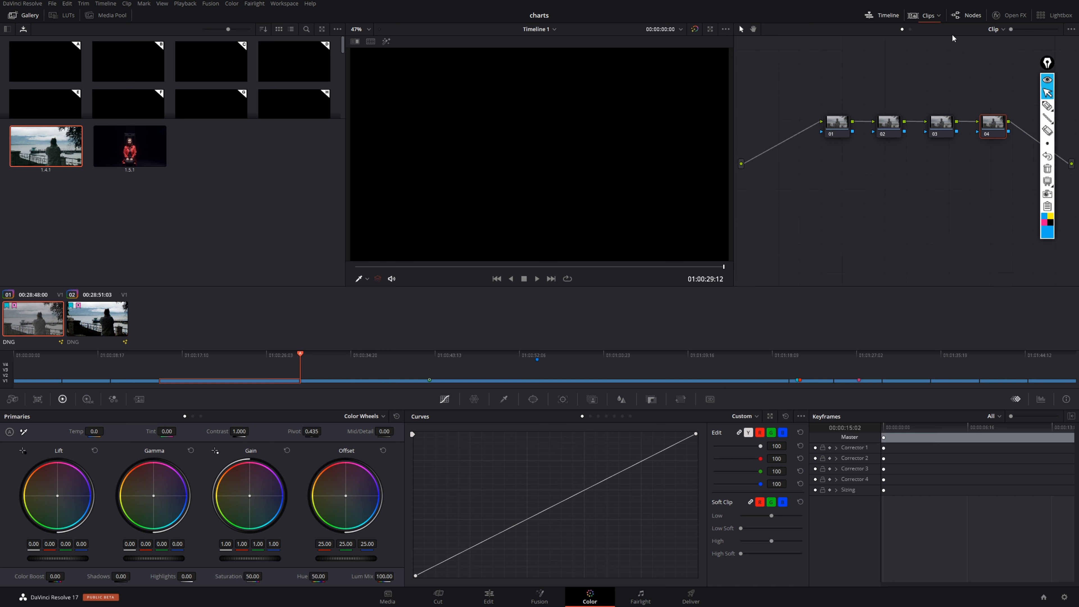
- Change the people filter to "Woman 1" and select the red-jacket clip among the thumbnails
left_click(938, 16)
mouse_move(964, 124)
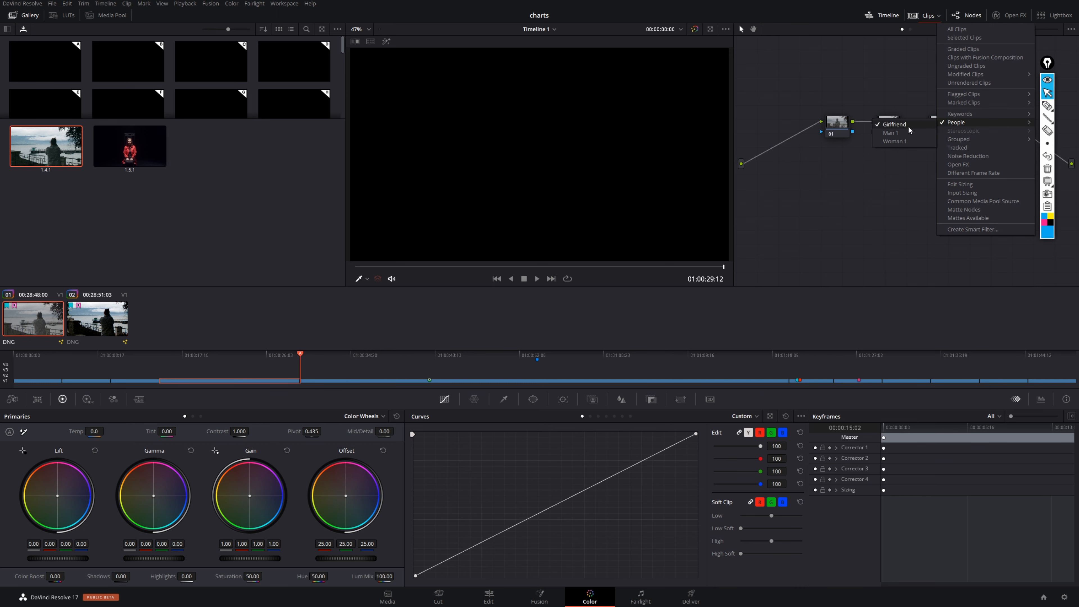
left_click(905, 140)
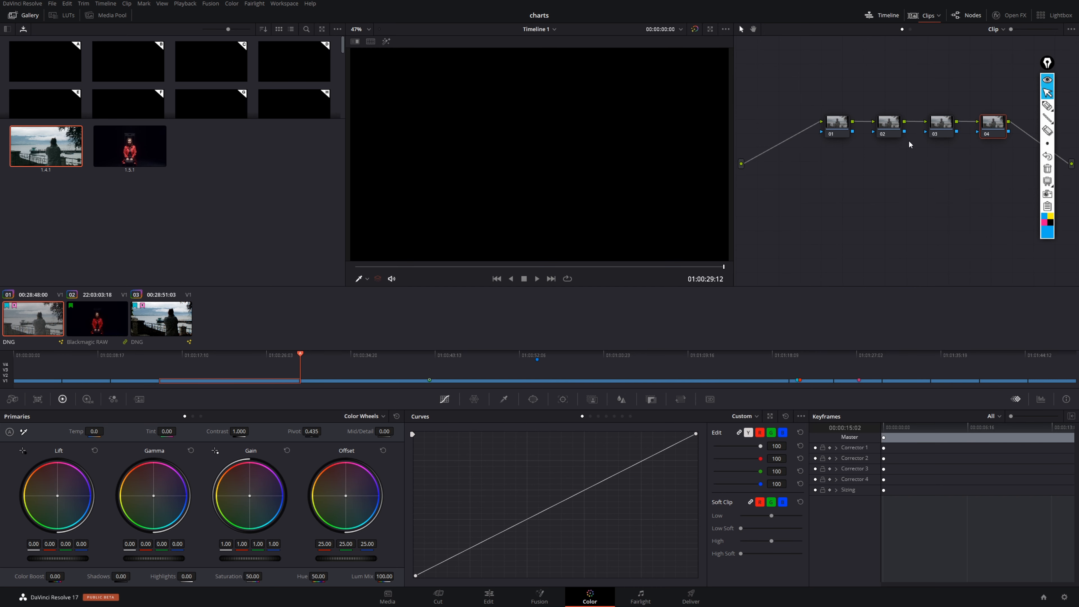
left_click(93, 330)
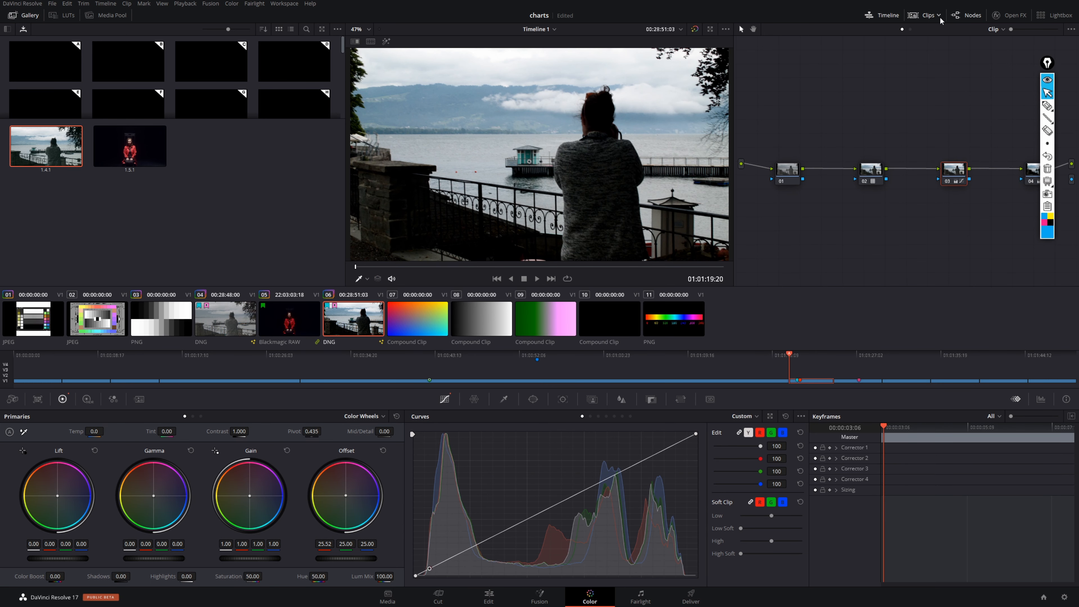
- Filter the clip thumbnails to clips with a different frame rate
left_click(938, 16)
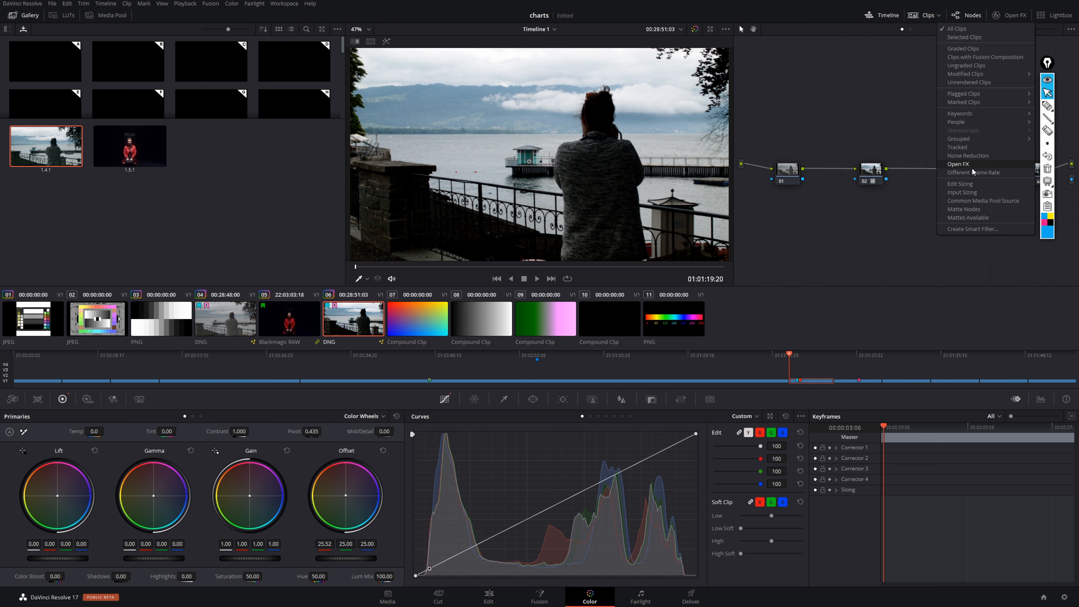
mouse_move(976, 143)
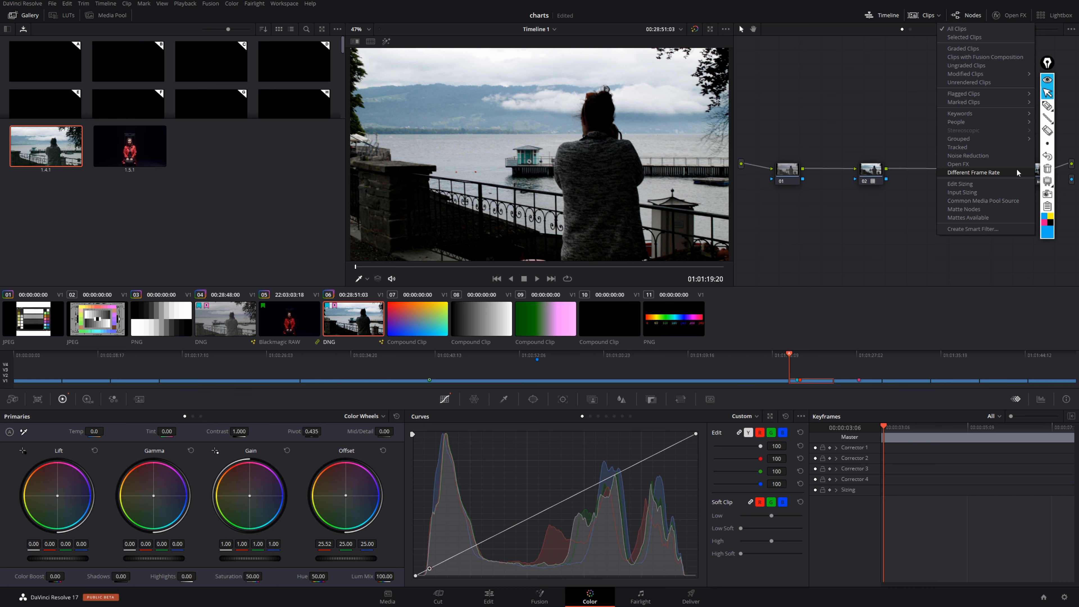
left_click(999, 172)
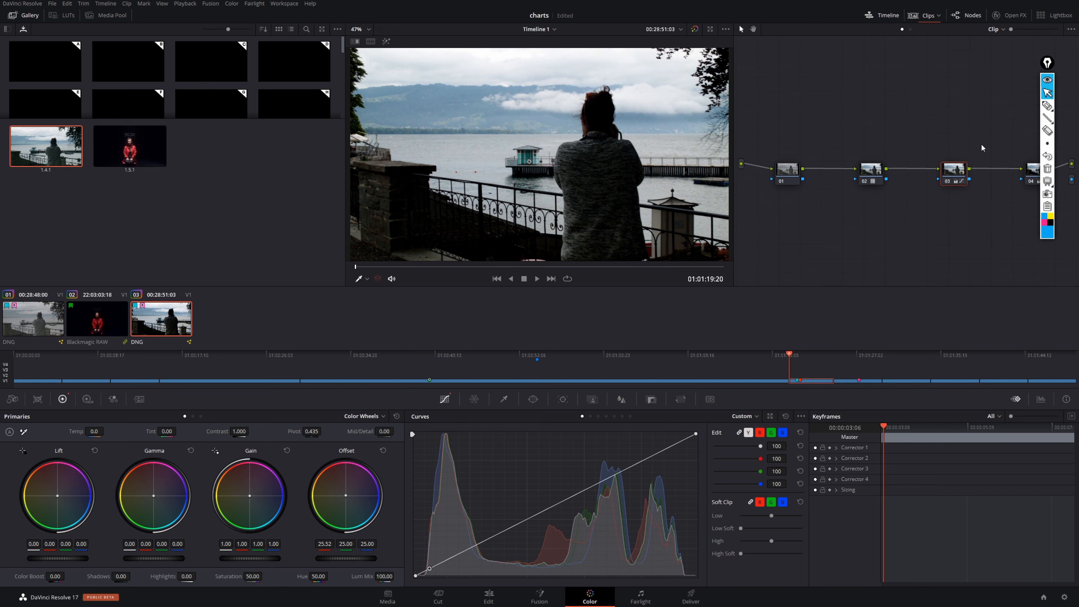
- Reset the clip filter from Different Frame Rate to All Clips
left_click(942, 17)
left_click(981, 172)
left_click(940, 17)
left_click(947, 28)
left_click(938, 18)
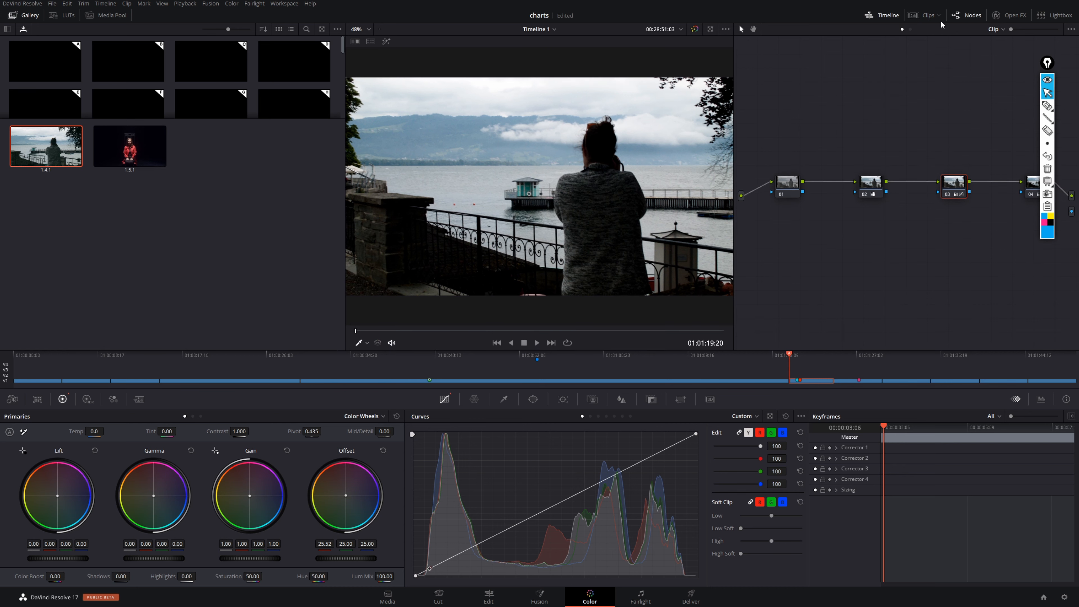
- Filter the clip thumbnails by Common Media Pool Source and switch the filter to Matte Nodes
left_click(937, 17)
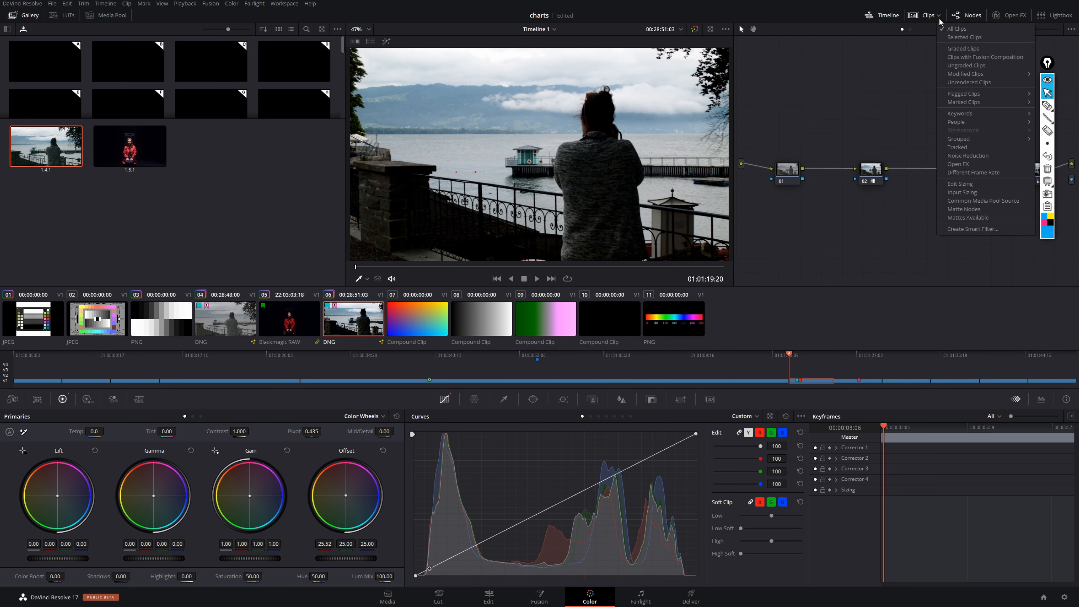
left_click(990, 200)
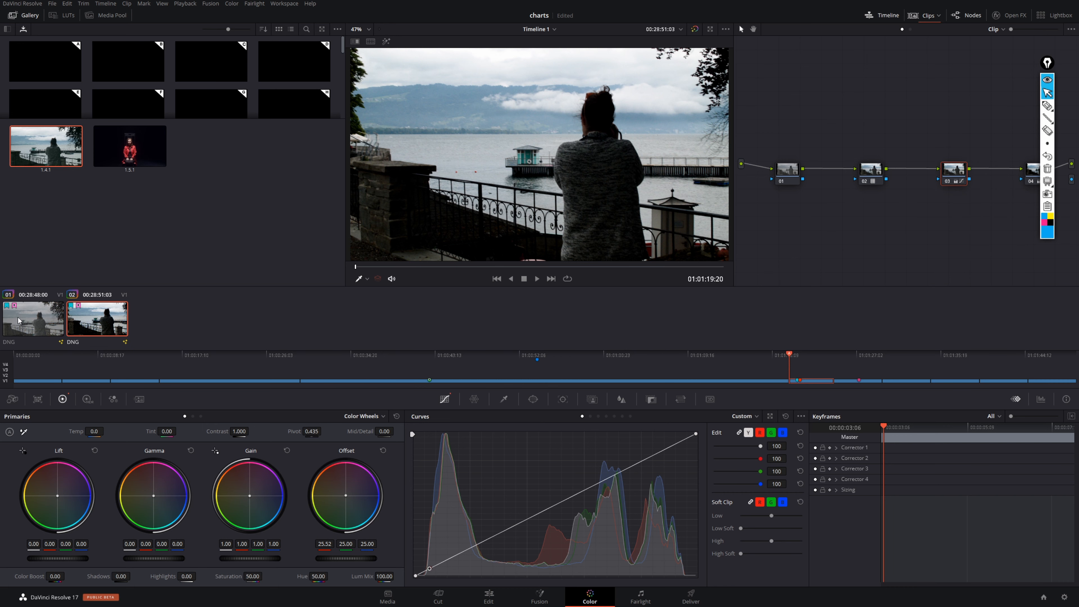
left_click(938, 16)
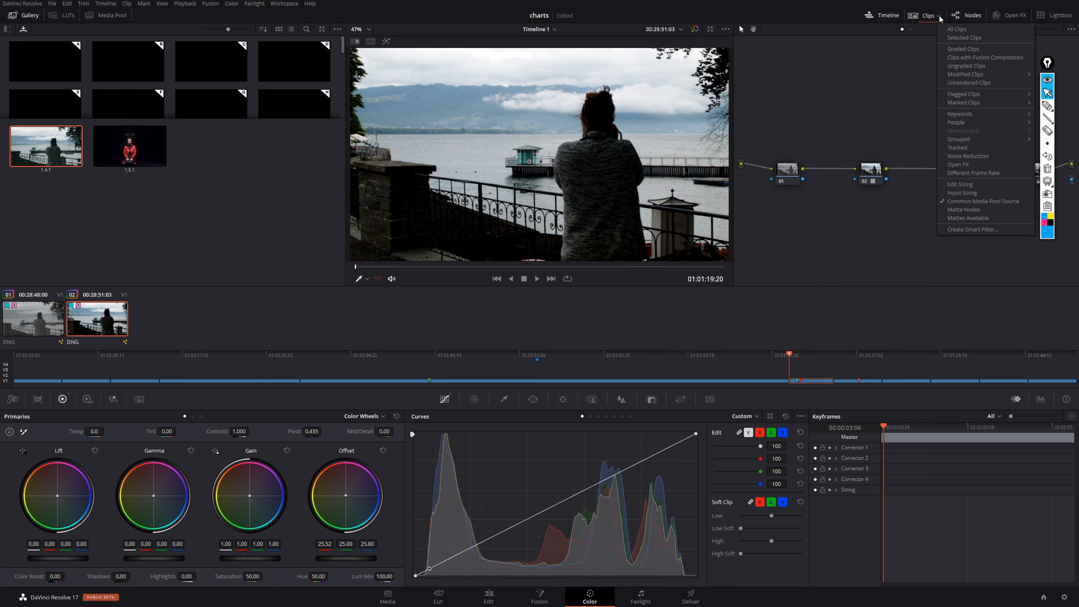
left_click(986, 210)
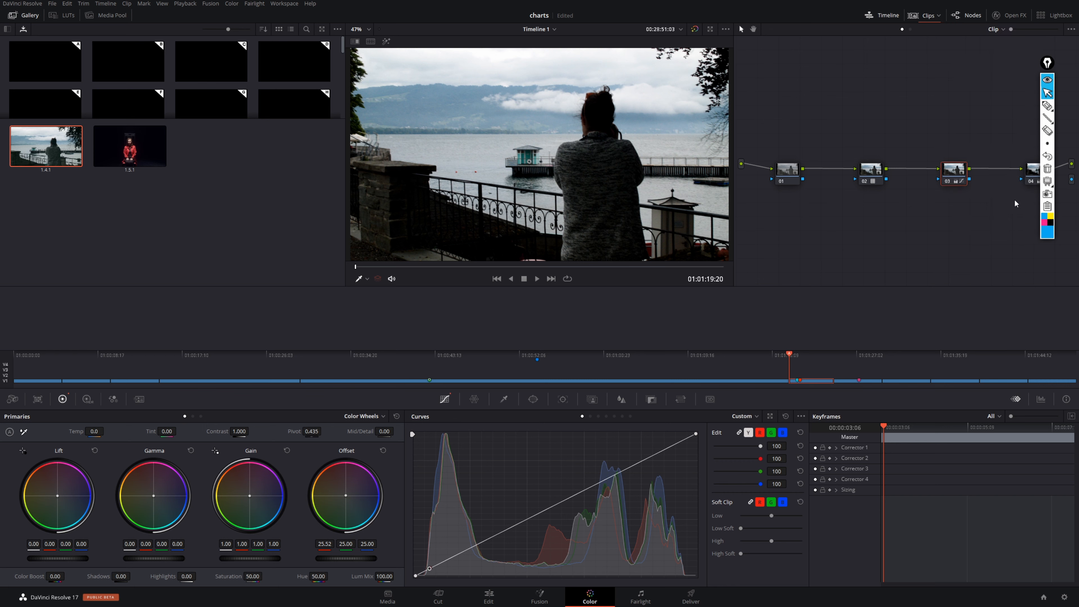
- Reset the Matte Nodes clip filter to All Clips, and hide and show the clip thumbnails again
left_click(938, 18)
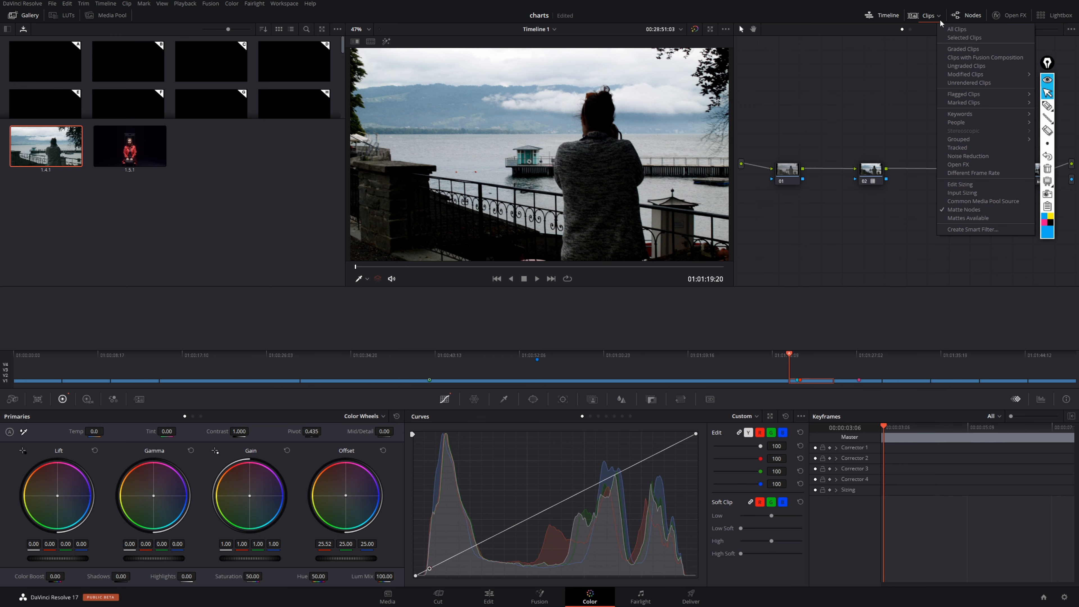
left_click(954, 30)
left_click(928, 19)
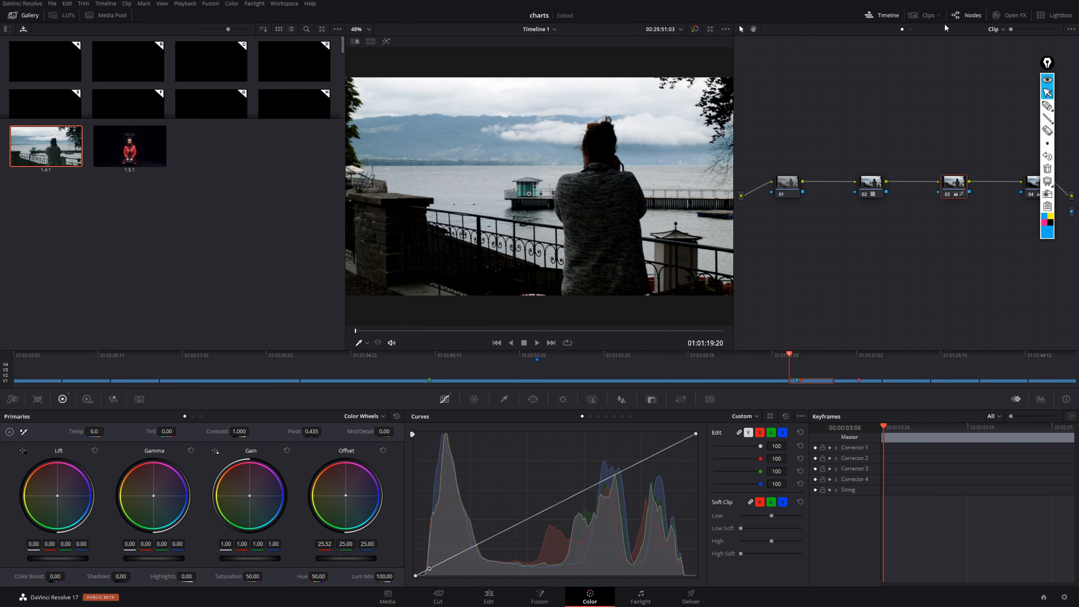
left_click(935, 19)
- Start a smart filter with two additional rules and browse the property categories available for the first rule
left_click(937, 18)
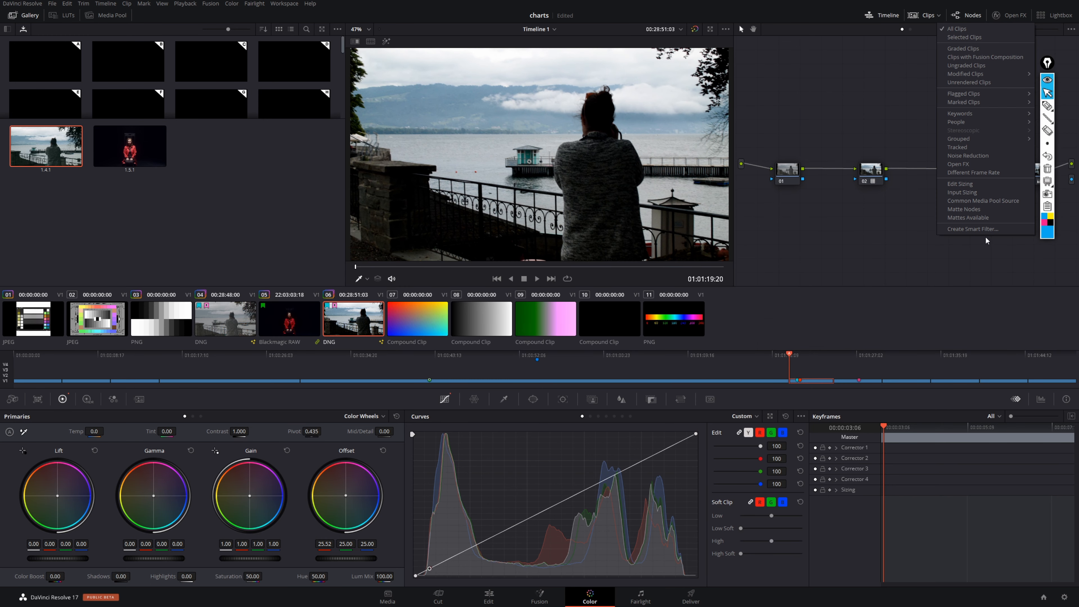
left_click(992, 229)
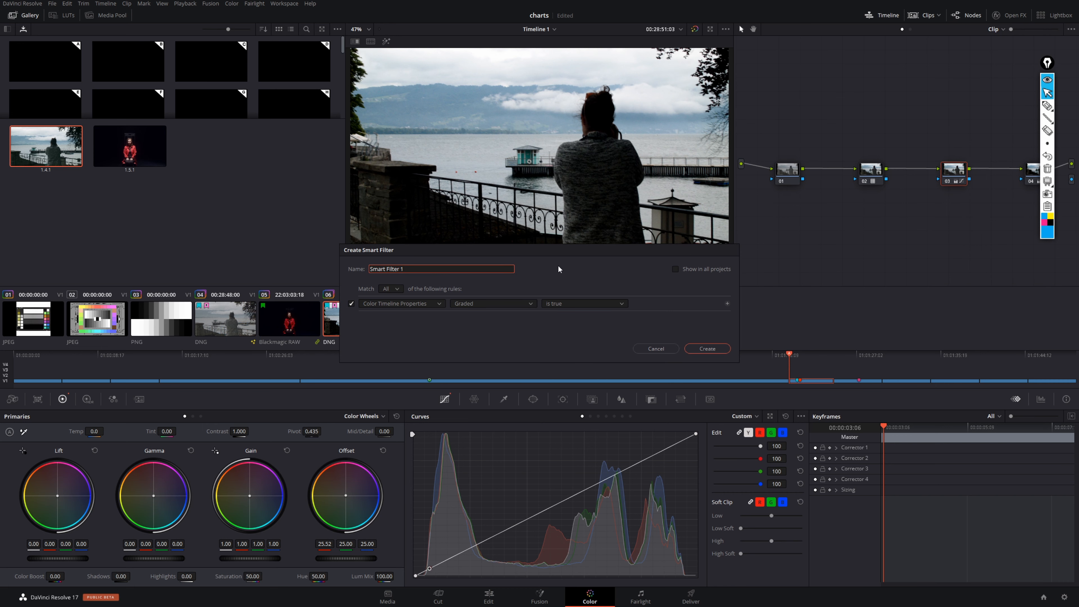
left_click(727, 303)
left_click(727, 304)
left_click(439, 302)
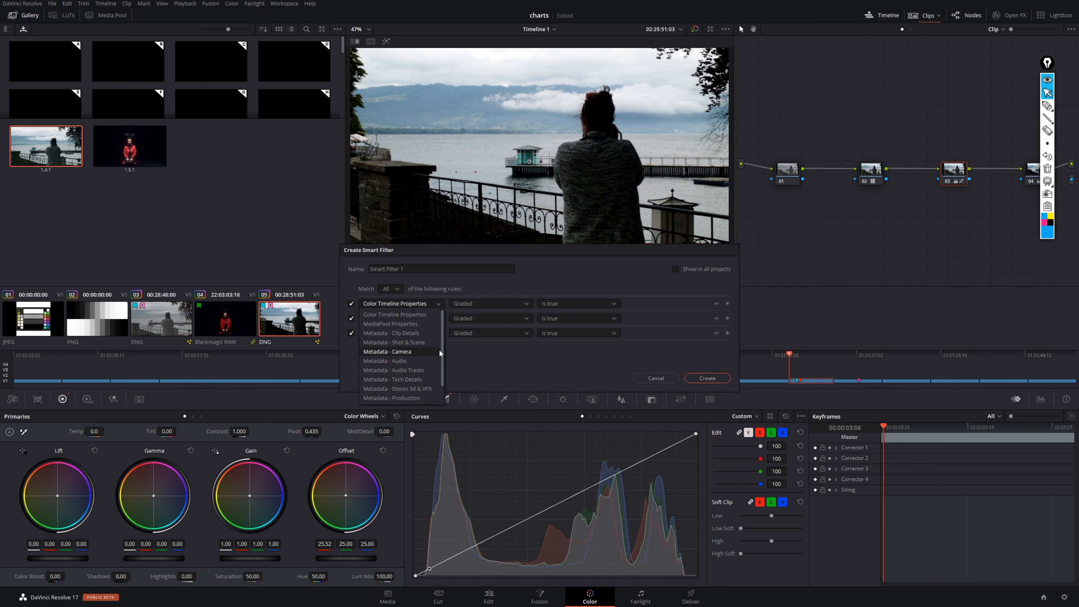
left_click_drag(441, 345, 442, 315)
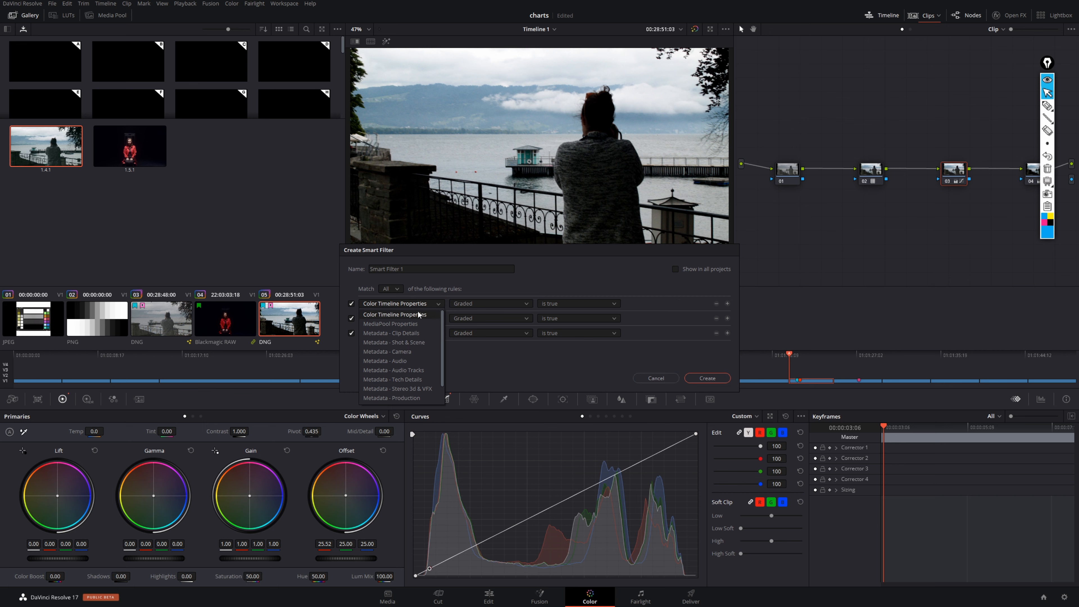
left_click(422, 302)
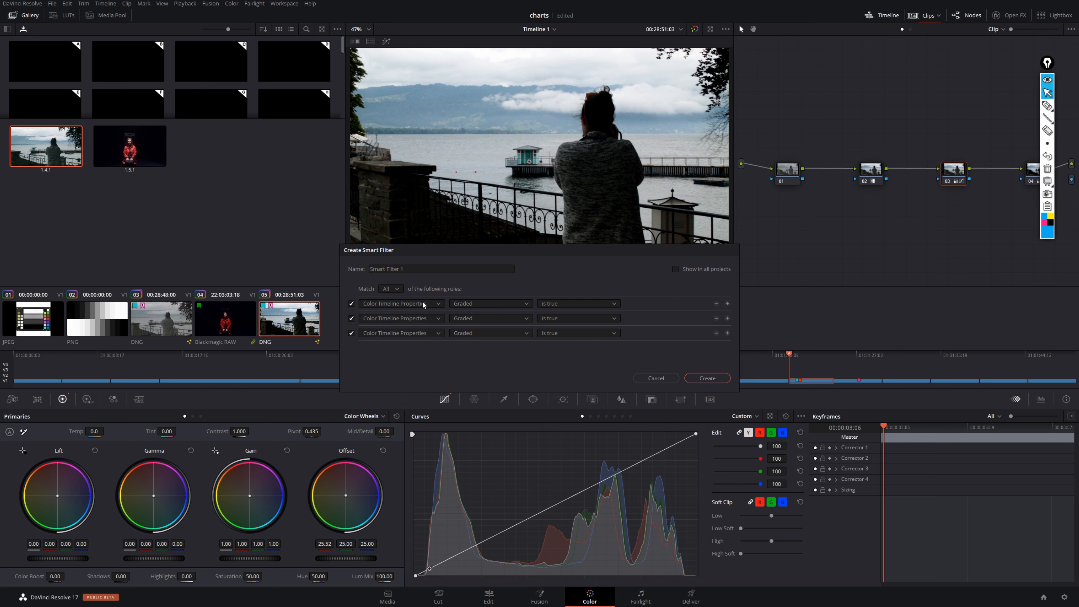
- Try the first rule as Graded is false and as Clip Color contains, and discard the smart filter
left_click(585, 301)
left_click(574, 317)
left_click(529, 303)
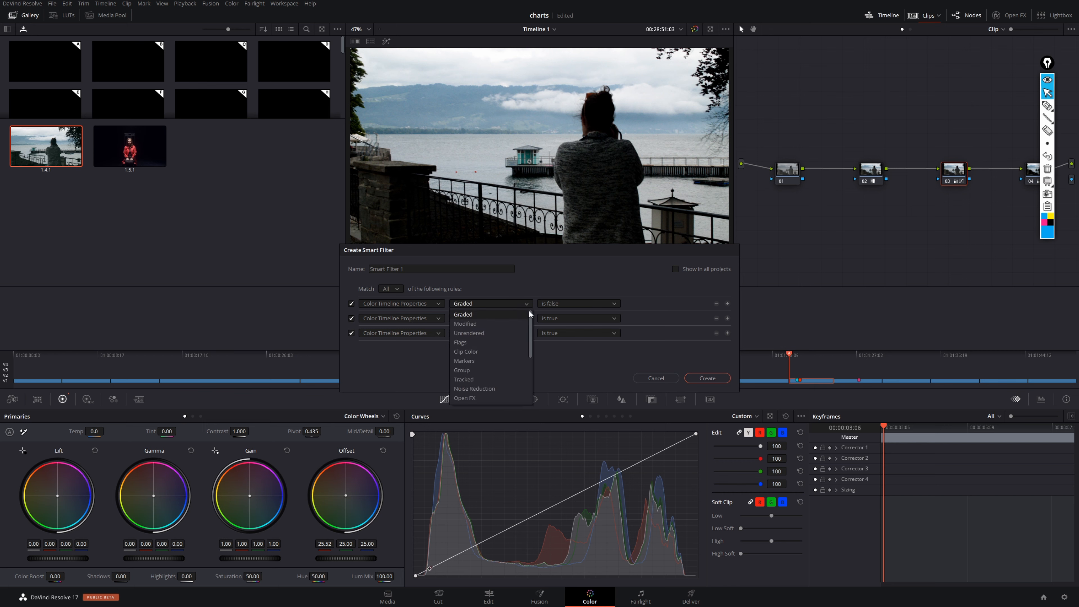
left_click(484, 349)
left_click(597, 301)
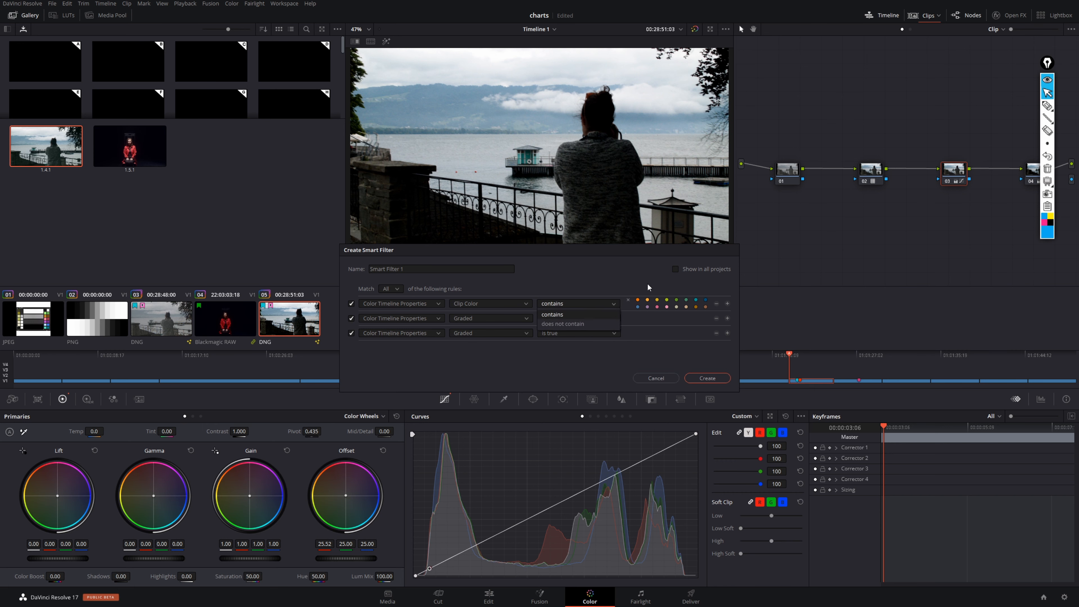
left_click(616, 281)
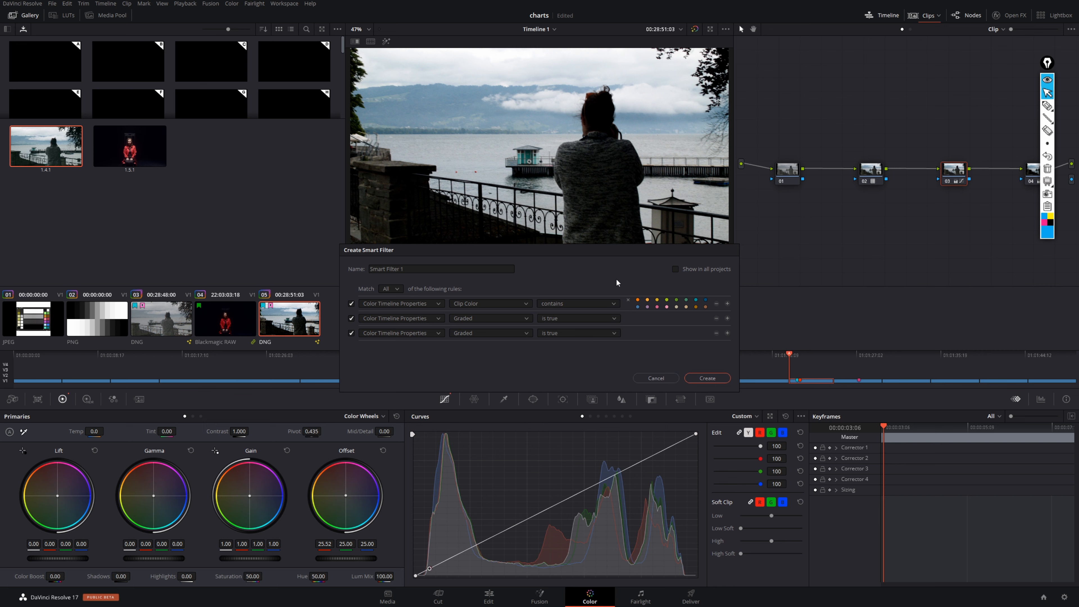
left_click(671, 382)
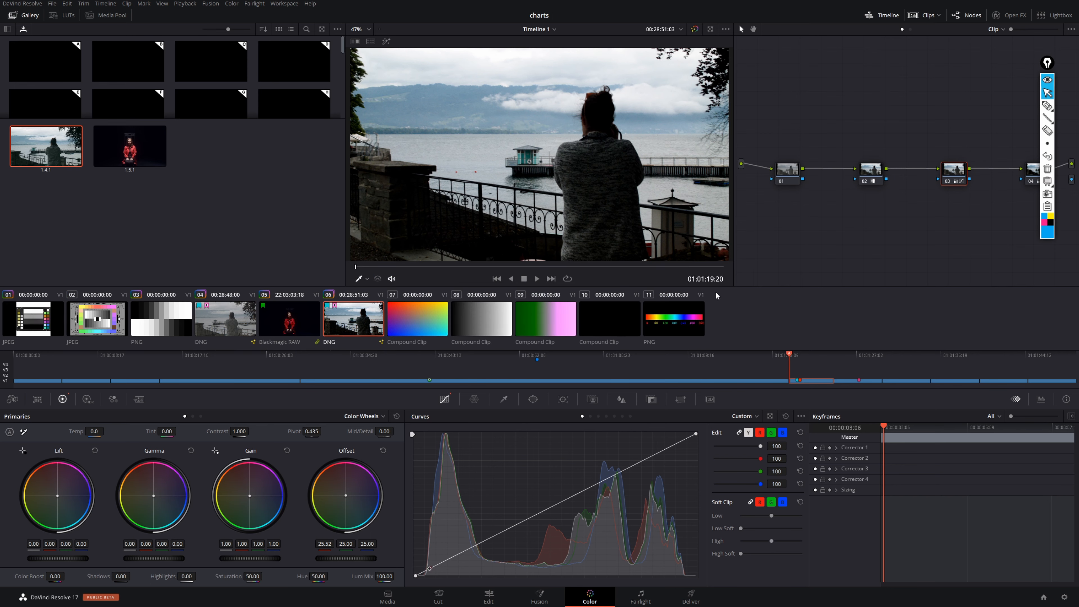
- Review the Grouped option among the clip filters and look through clips 07 to 10
left_click(933, 16)
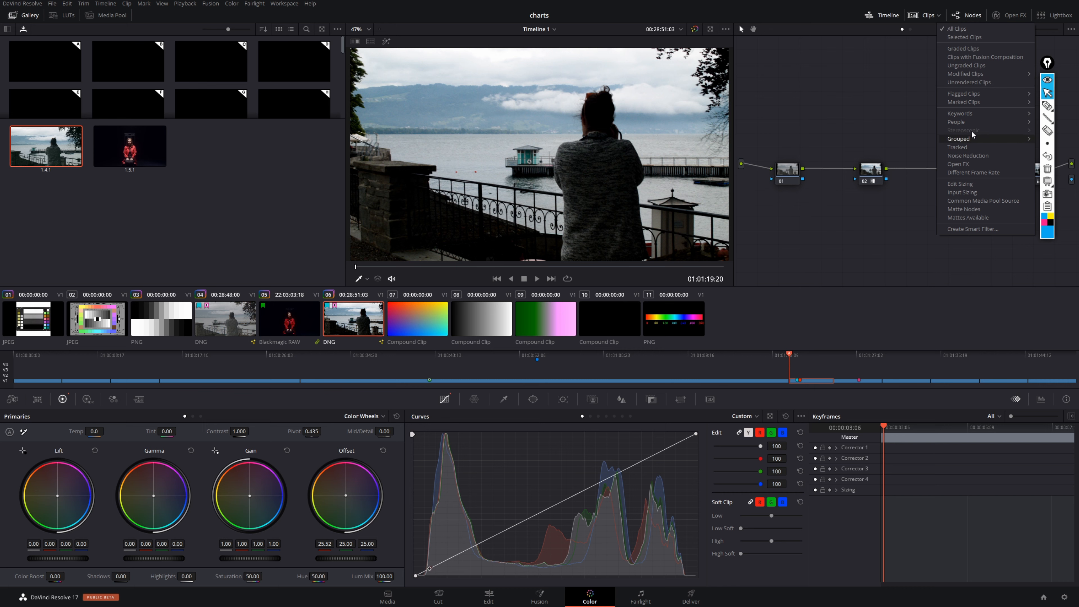
left_click(870, 106)
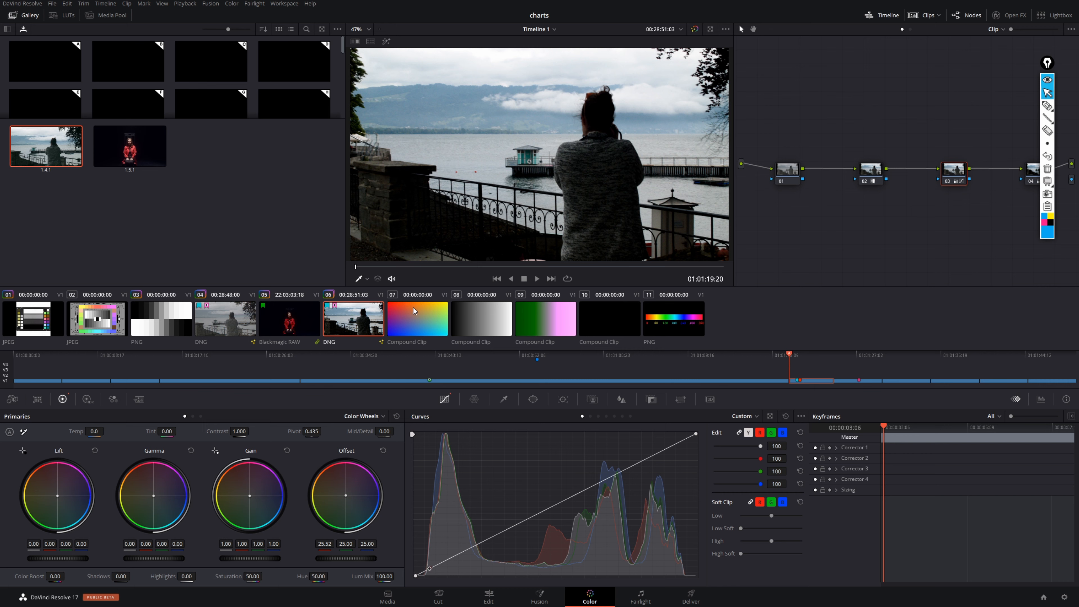
left_click(417, 319)
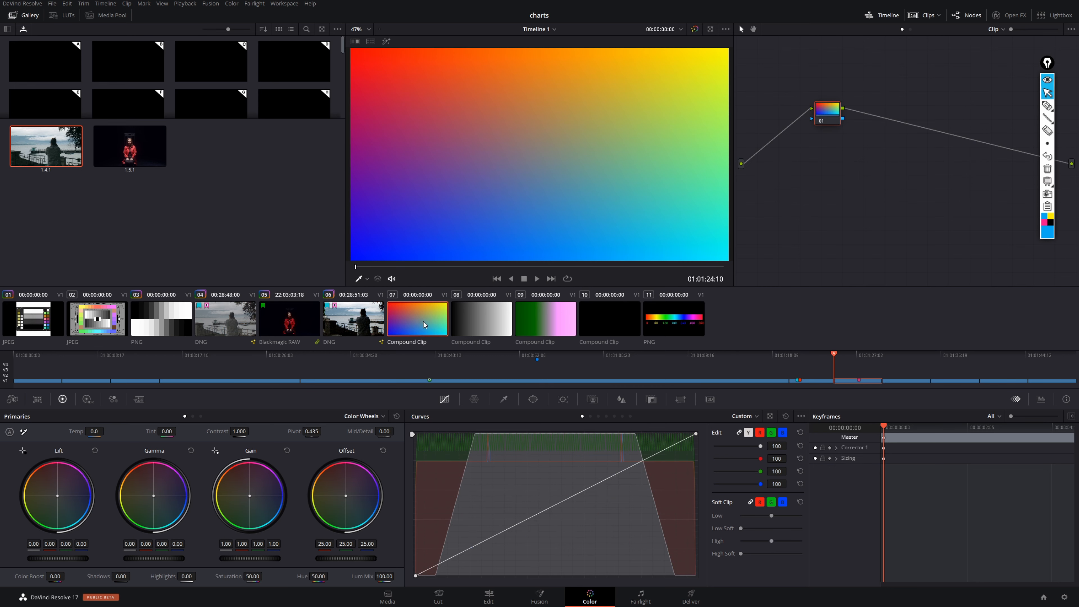
left_click(488, 322)
left_click(570, 321)
left_click(621, 324)
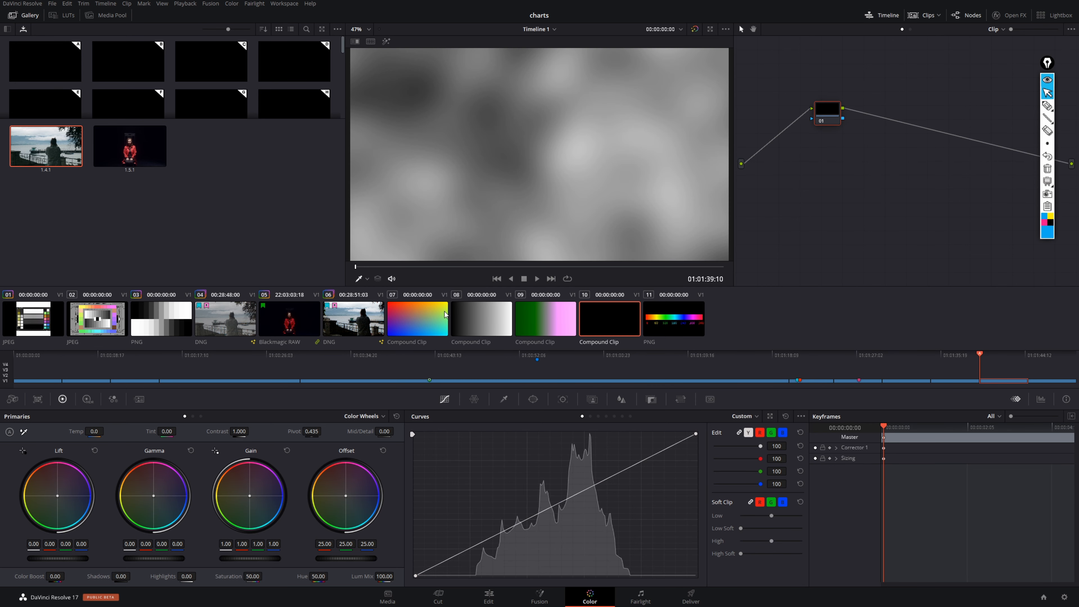
- Add compound clips 07, 08 and 09 into a new group named "charts"
left_click(448, 309)
left_click(541, 323, "shift")
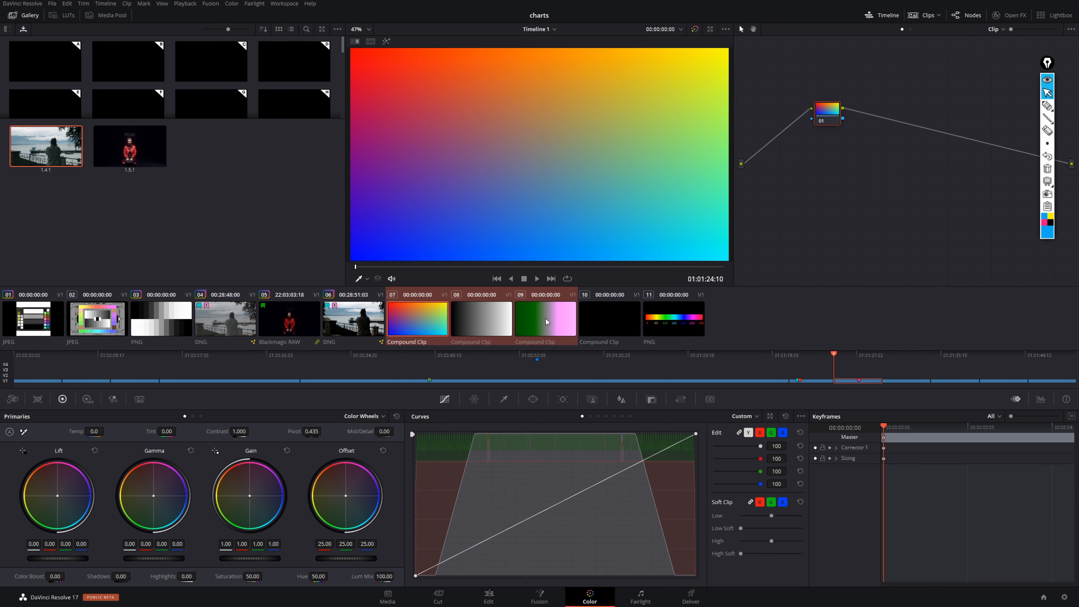
right_click(549, 324)
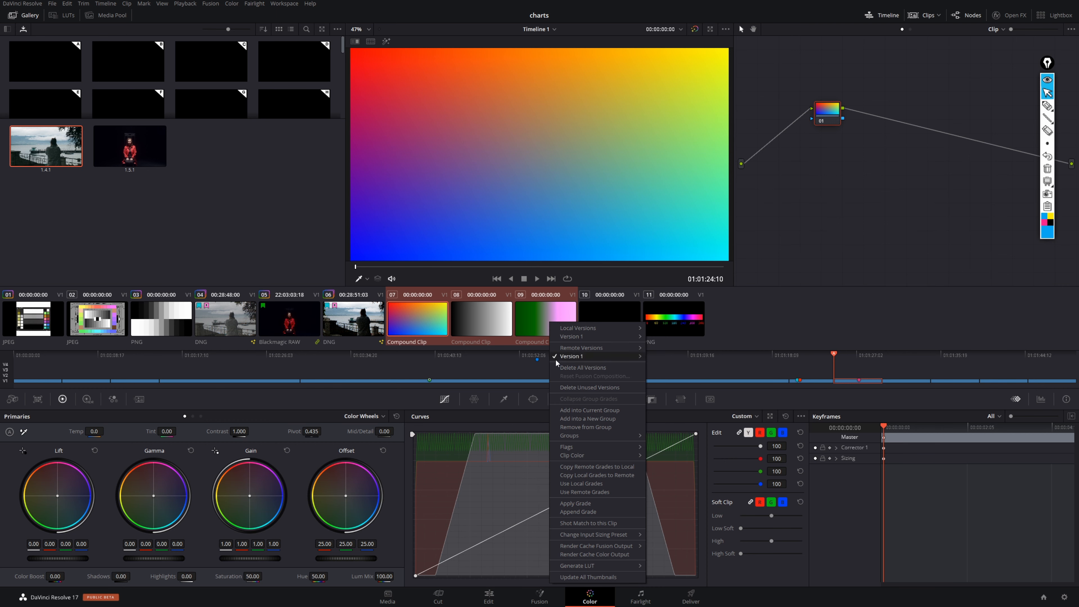
mouse_move(625, 438)
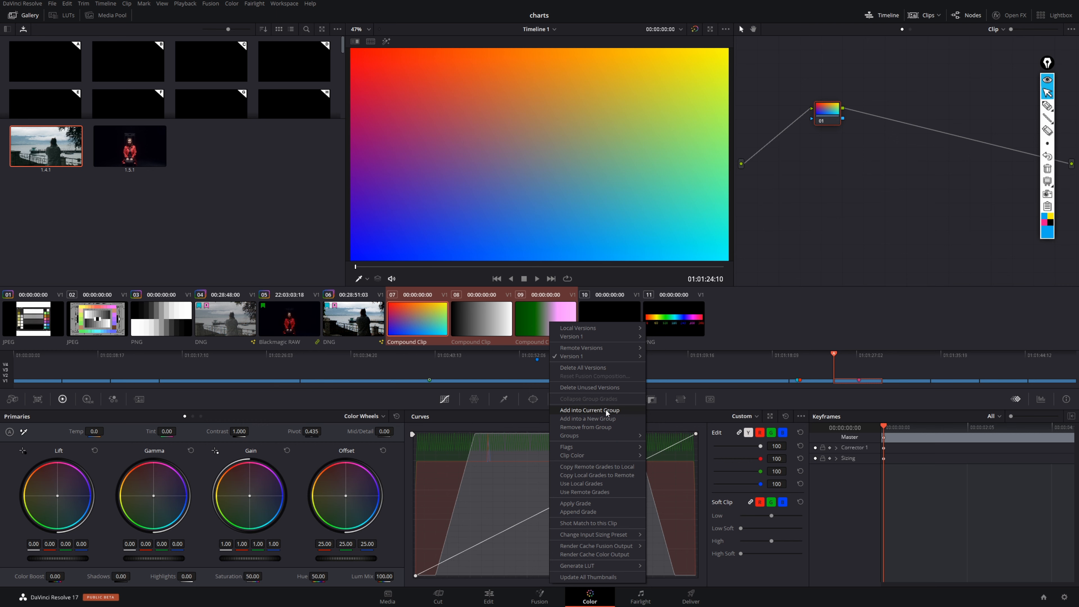
left_click(606, 418)
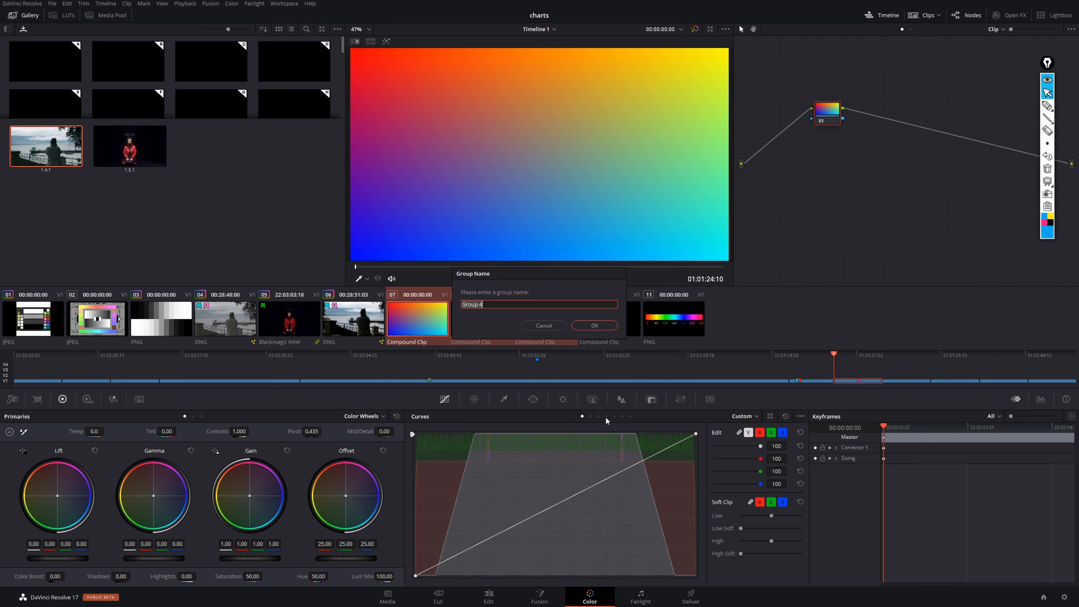
left_click(491, 303)
key("ctrl+a")
type("charts")
key("Return")
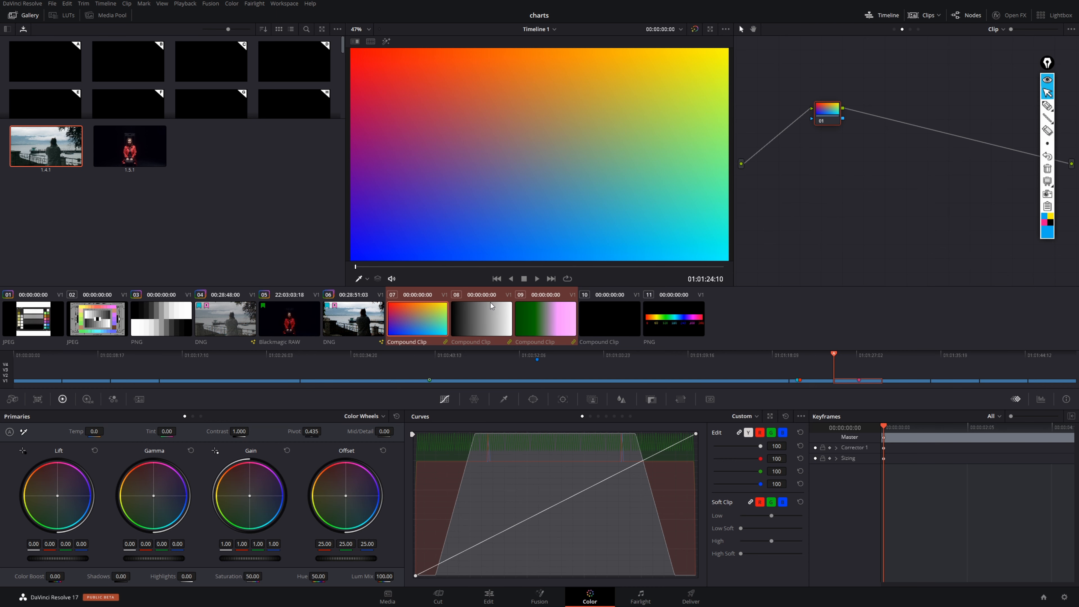
- Review the group options of the green-to-pink compound clip 09 and remove it from the charts group
left_click(539, 320)
right_click(547, 320)
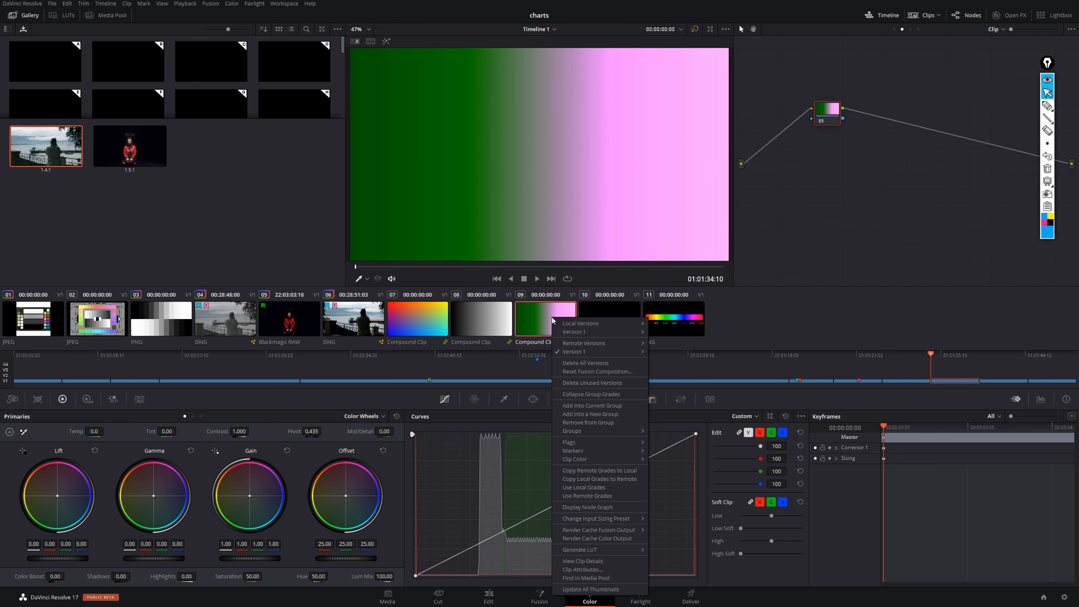
mouse_move(624, 431)
mouse_move(684, 458)
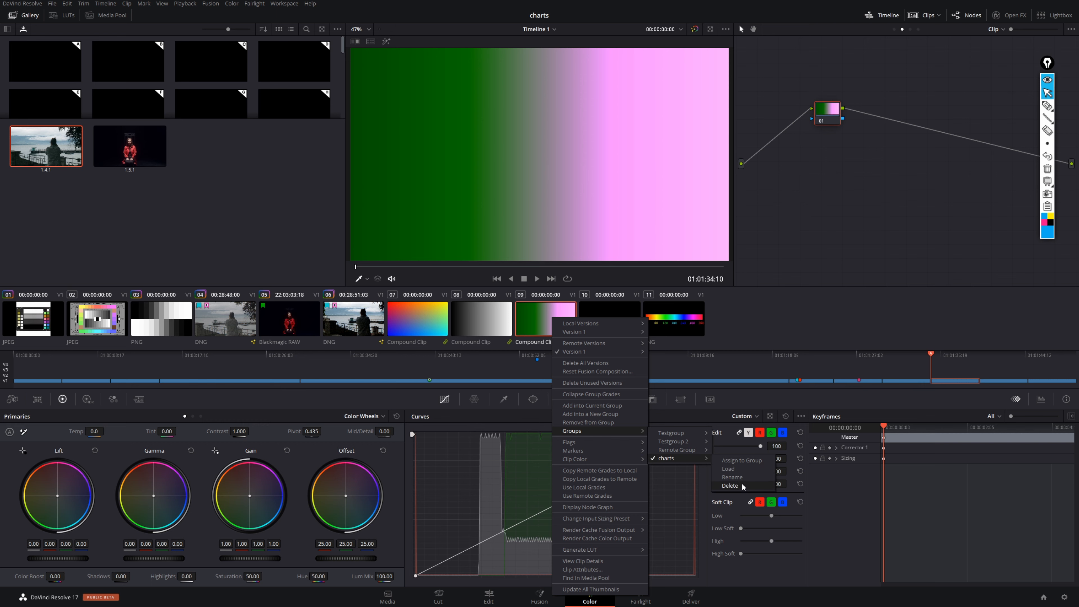
left_click(611, 421)
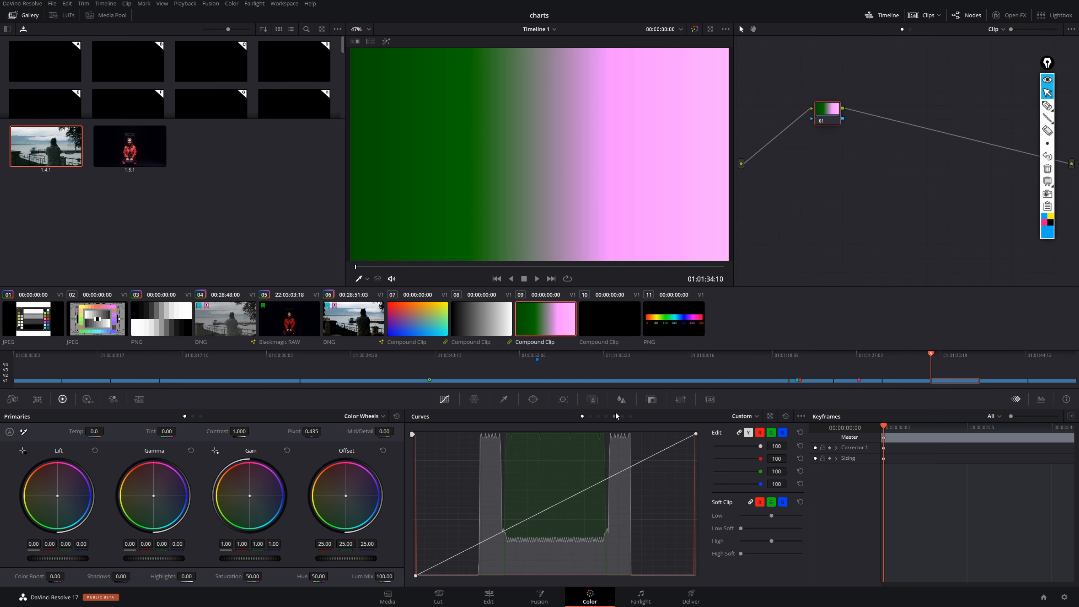
- Assign the green-to-pink compound clip 09 back to the charts group
right_click(556, 324)
mouse_move(627, 435)
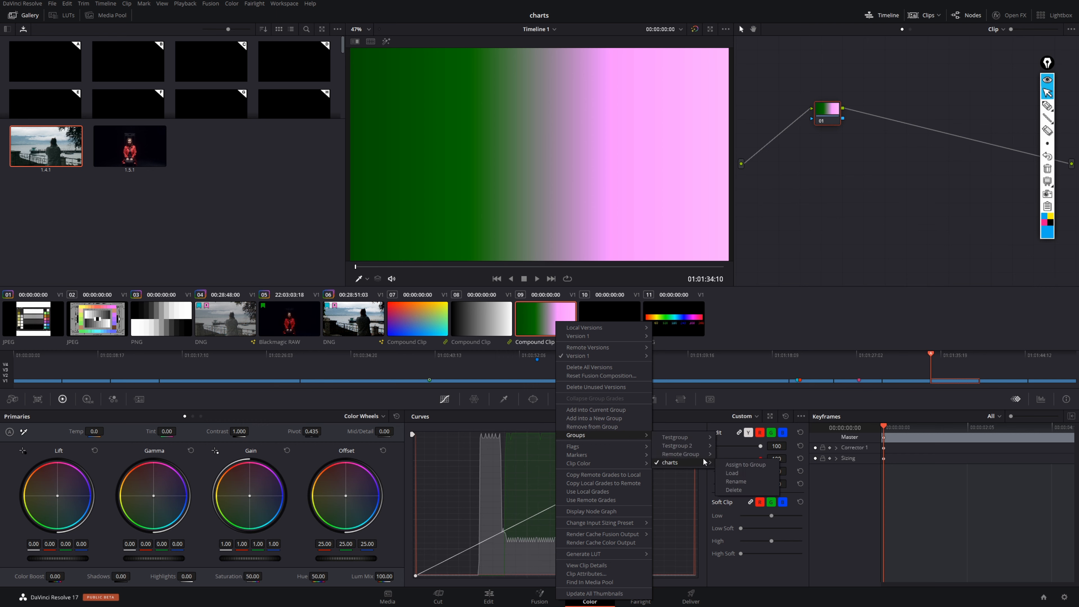
left_click(740, 465)
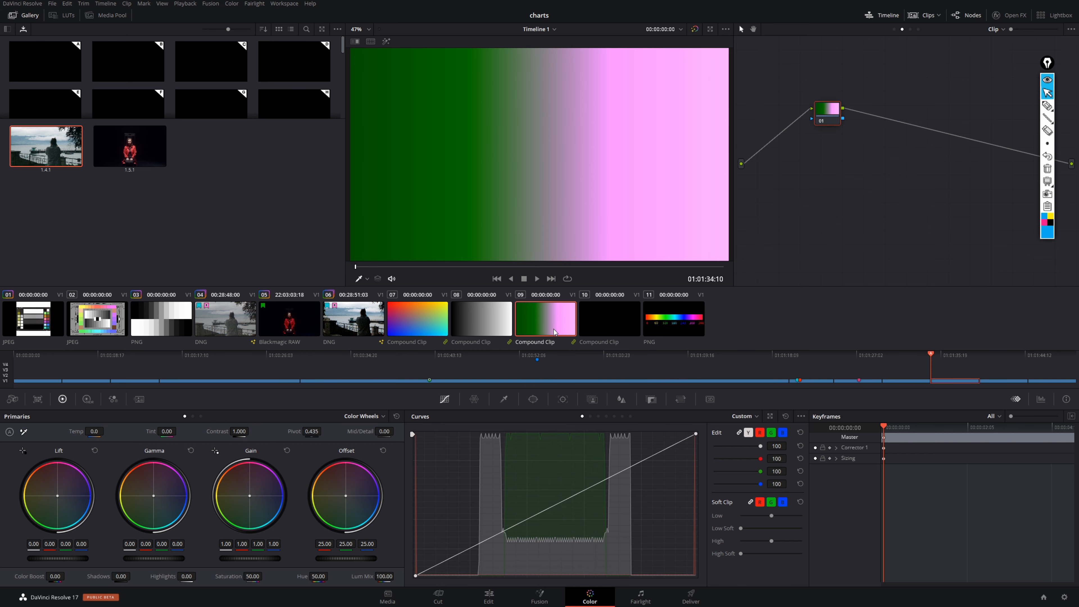
left_click(1048, 106)
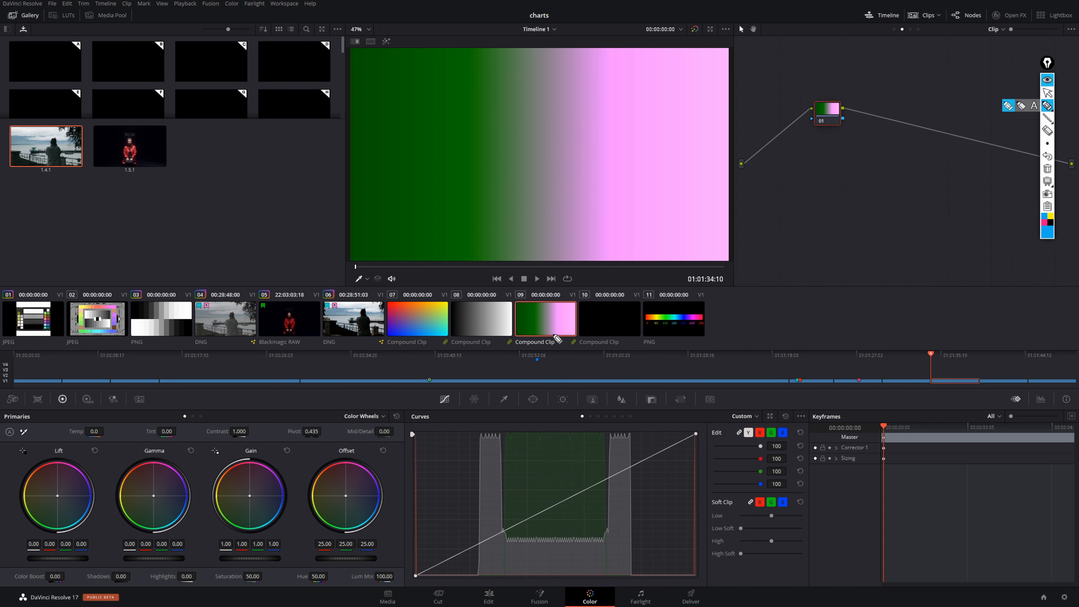
mouse_move(509, 335)
left_mouse_down()
mouse_move(501, 345)
mouse_move(509, 334)
mouse_move(565, 345)
mouse_move(574, 334)
left_mouse_up()
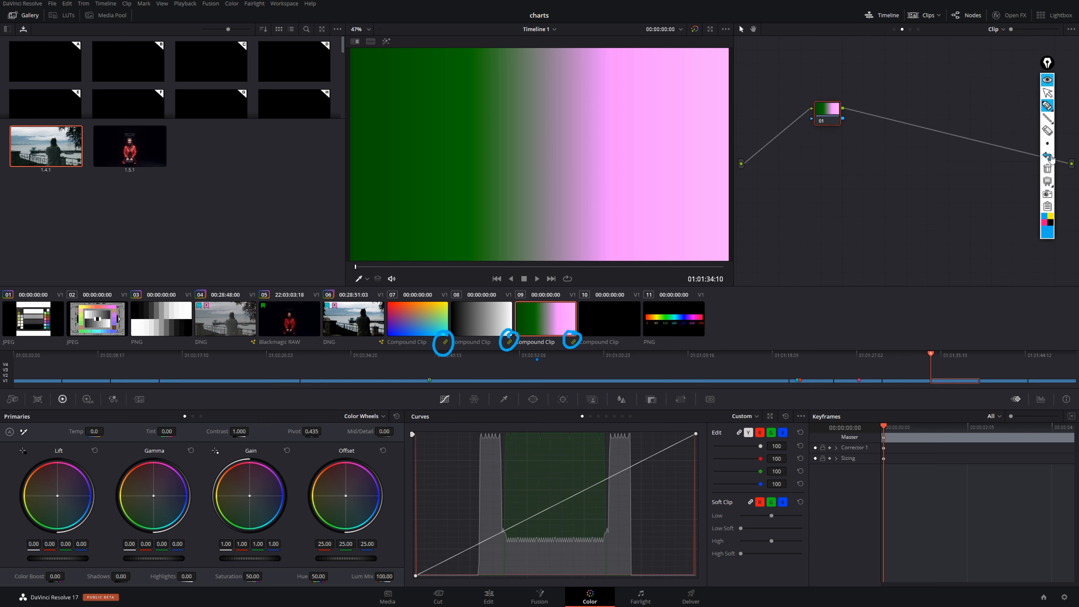
left_click(1048, 169)
left_click(1048, 93)
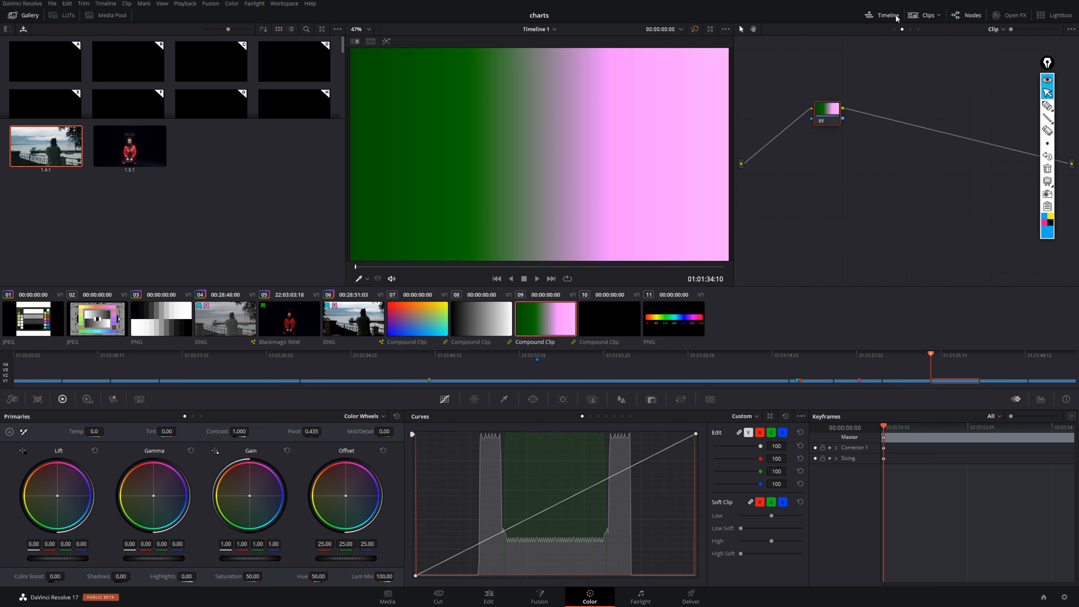
- Filter the clip thumbnails to the charts group, and reset the filter to All Clips
left_click(934, 15)
mouse_move(1003, 140)
left_click(902, 164)
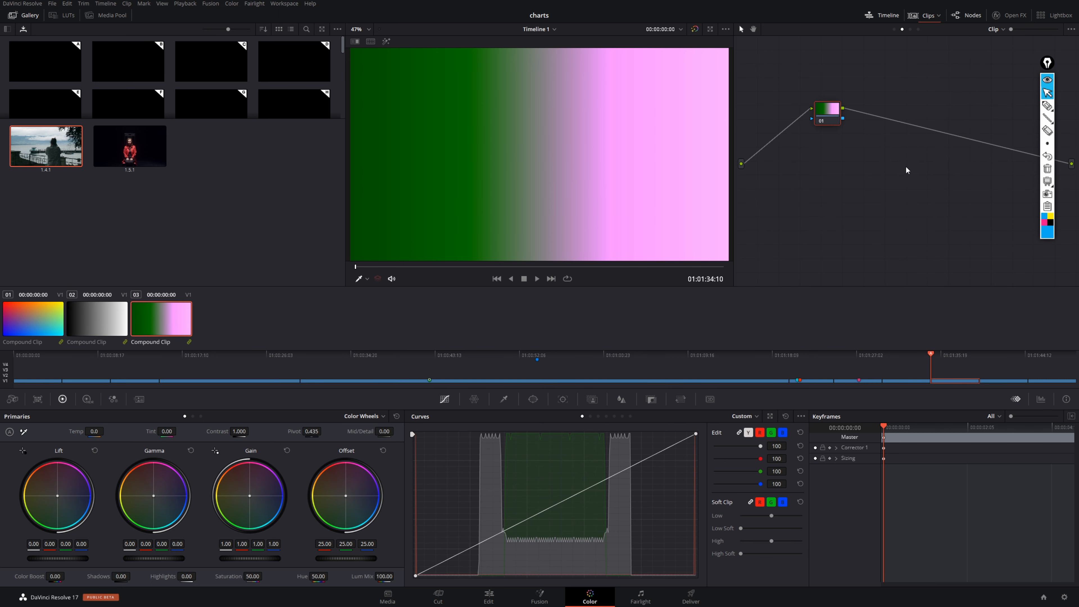
left_click(937, 16)
mouse_move(965, 141)
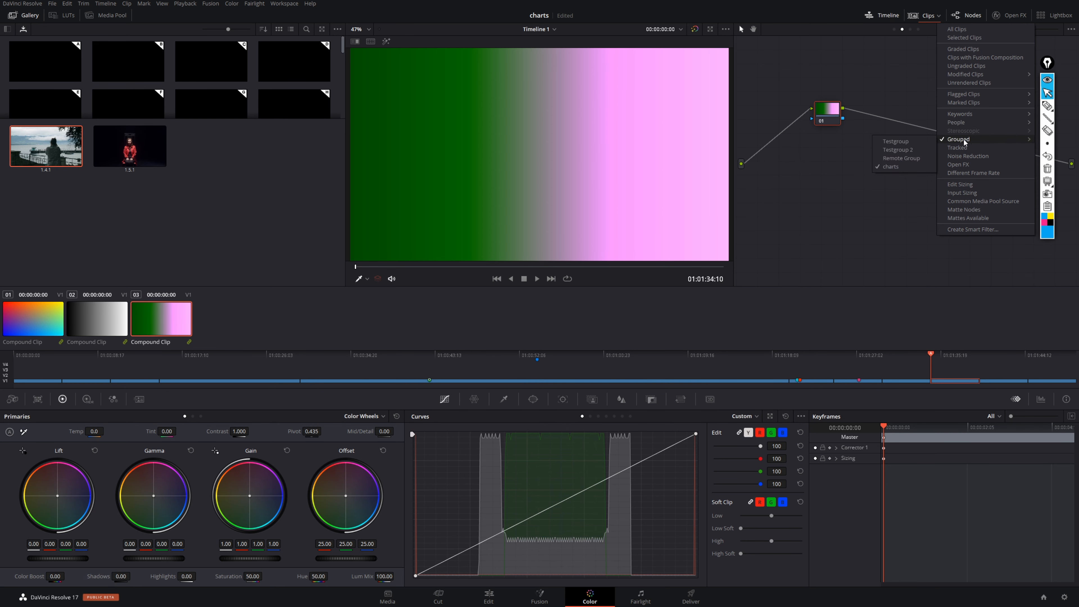
left_click(961, 30)
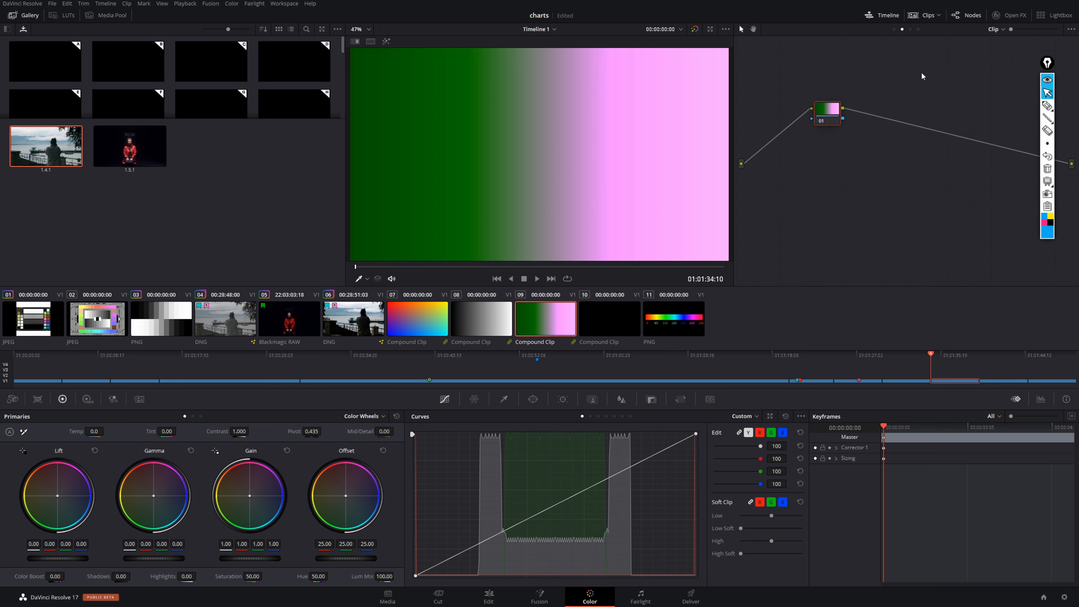
- Switch the node editor for clip 09 to the Group Pre-Clip level
left_click(894, 30)
left_click(1047, 106)
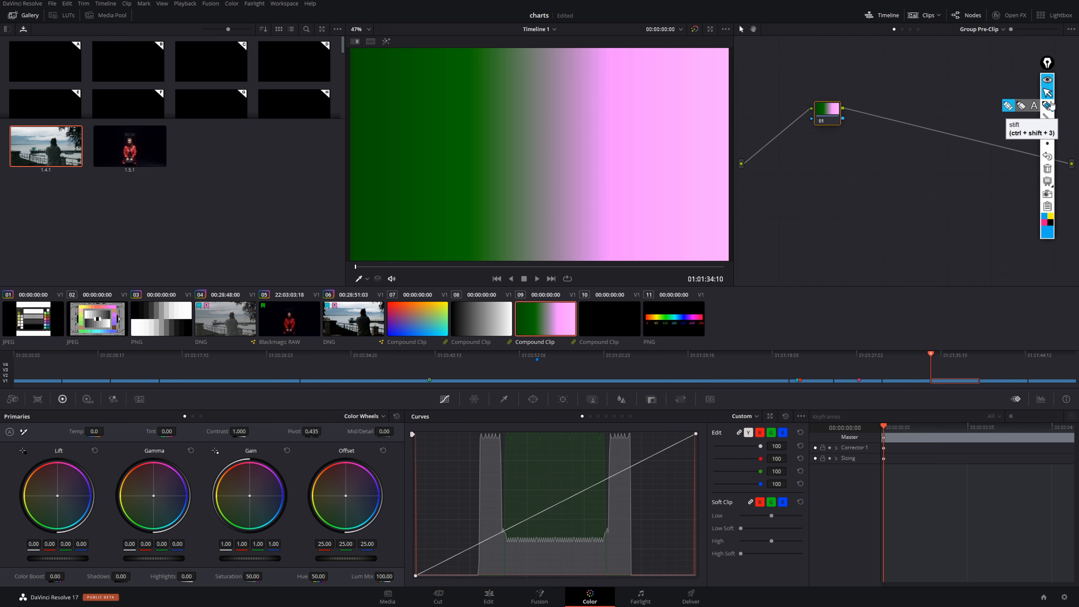
left_click_drag(895, 25, 912, 26)
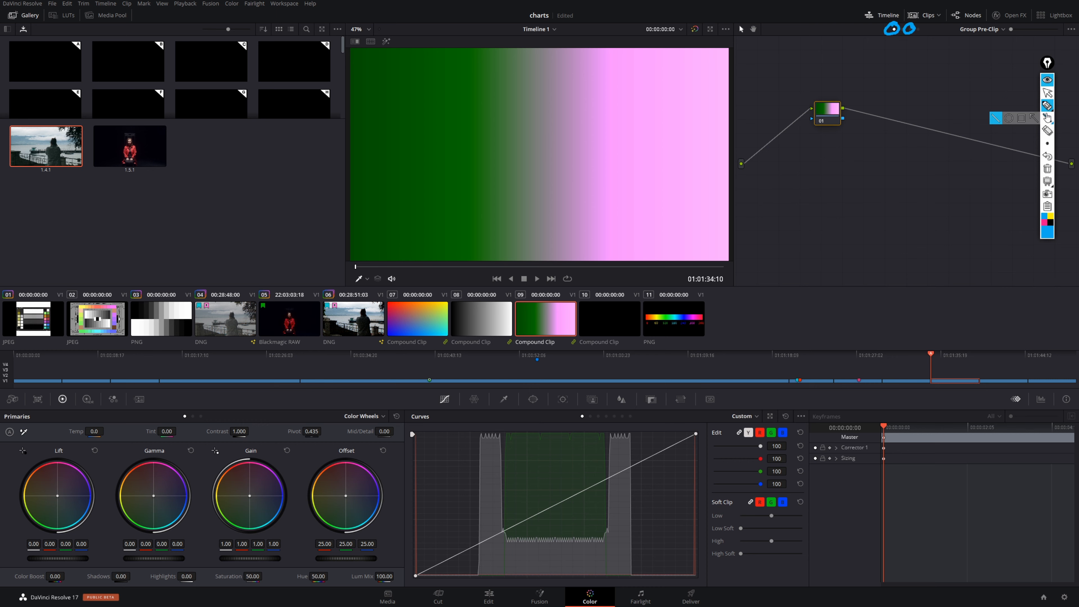
left_click(1047, 92)
left_click(1047, 169)
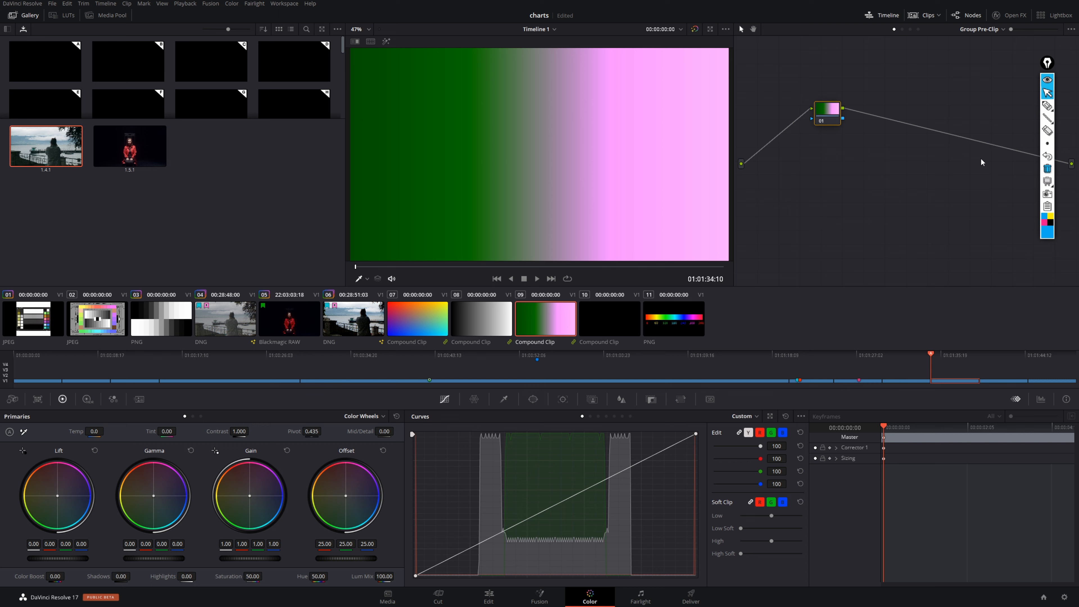
- Switch between the two group node levels, return to Group Pre-Clip, and set the Hue to 67.20
left_click(910, 29)
left_click(892, 29)
left_click(1047, 106)
mouse_move(319, 566)
left_mouse_down()
mouse_move(309, 578)
mouse_move(333, 566)
left_mouse_up()
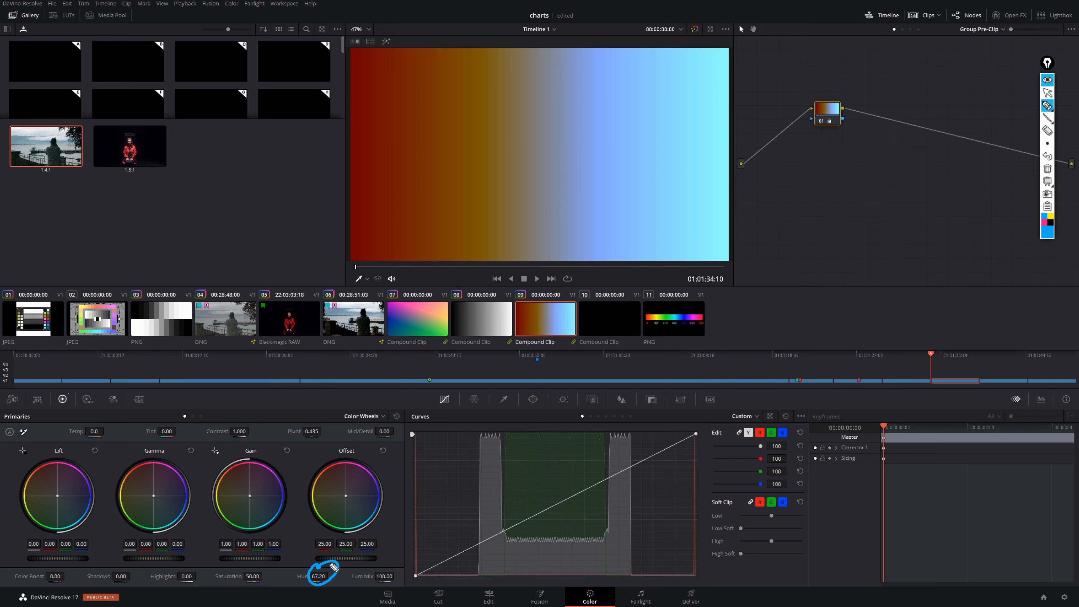
- Switch clip 09's node editor to Clip level, and open compound clip 07 at the Group Pre-Clip level
left_click(1047, 94)
left_click(902, 29)
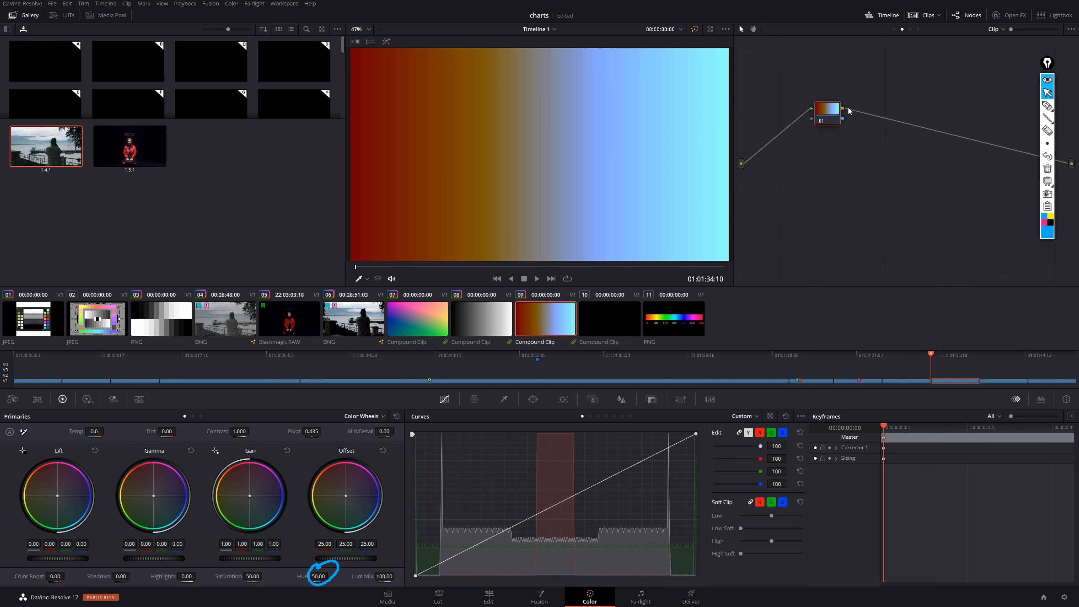
left_click(409, 322)
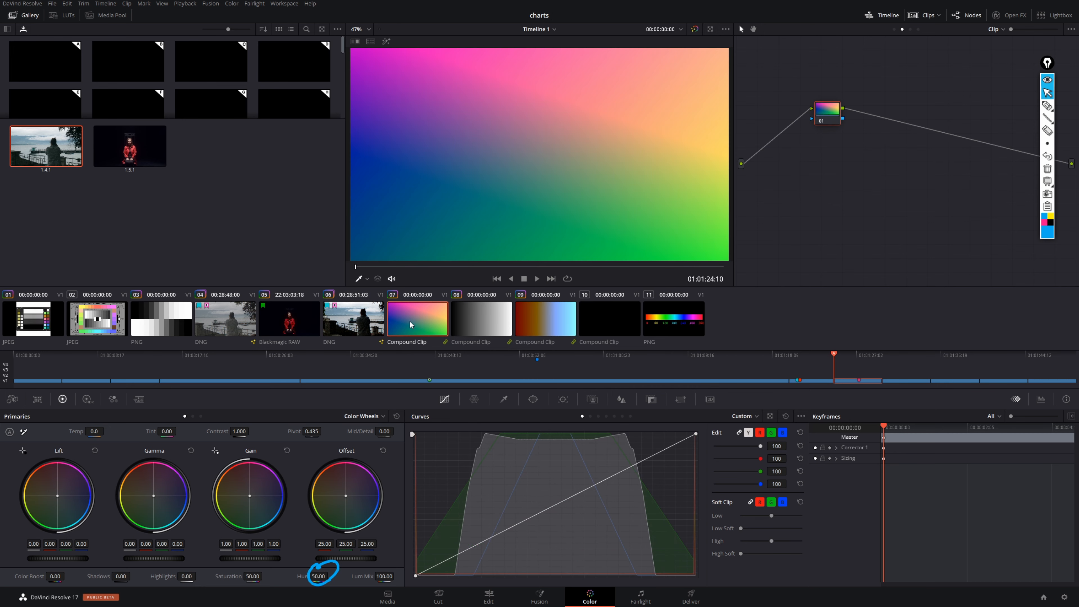
left_click(893, 29)
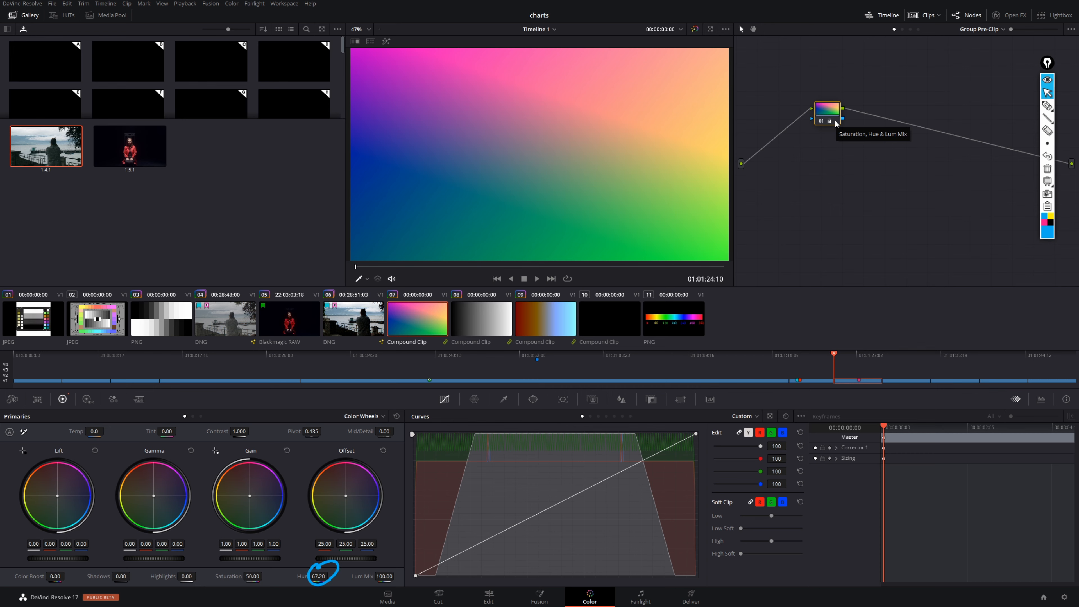
- Toggle the Group Pre-Clip node of clip 07 off and on to compare its effect across the charts group
key("ctrl+d")
key("ctrl+d")
key("ctrl+d")
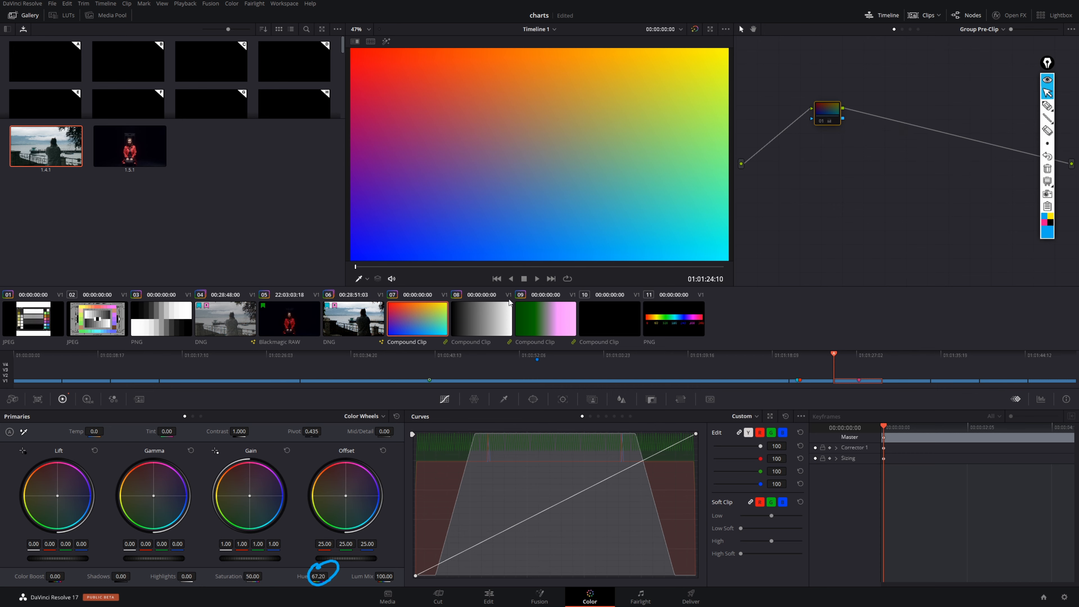
key("ctrl+d")
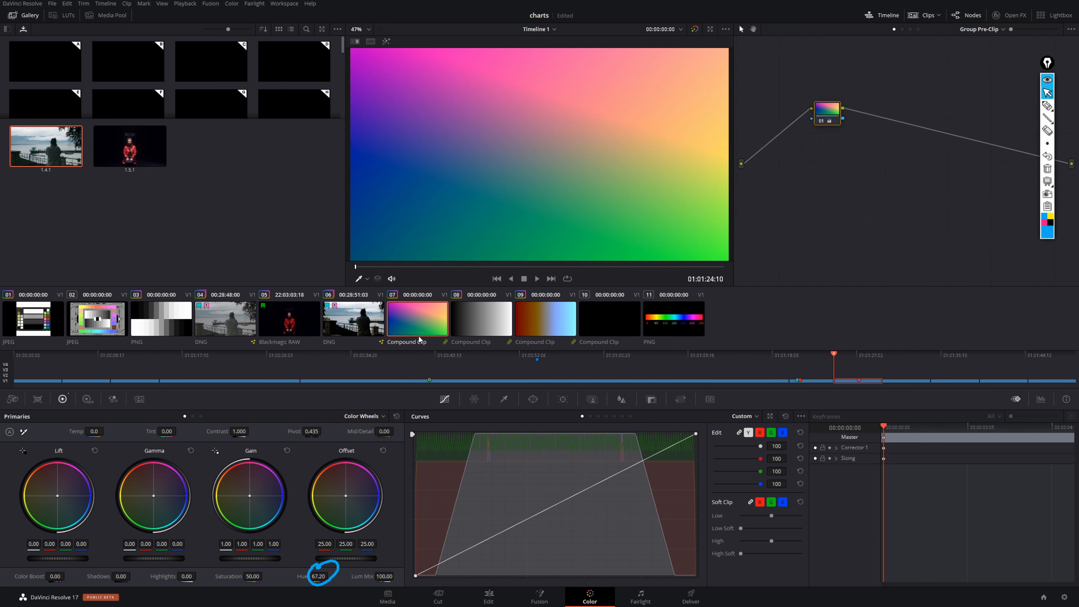
left_click(1046, 106)
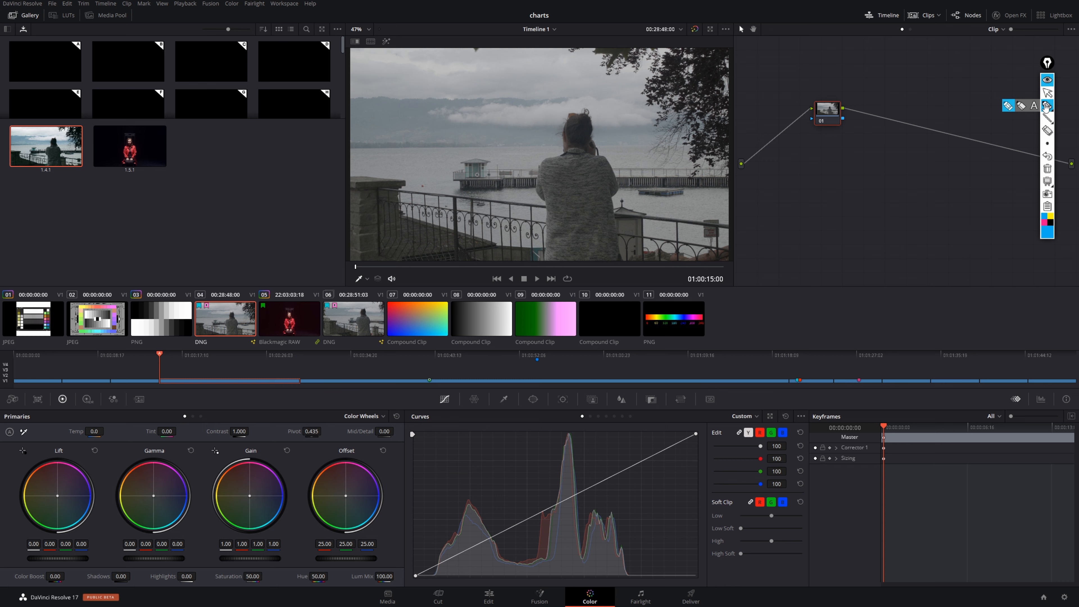
mouse_move(229, 284)
left_mouse_down()
mouse_move(199, 300)
mouse_move(244, 298)
left_mouse_up()
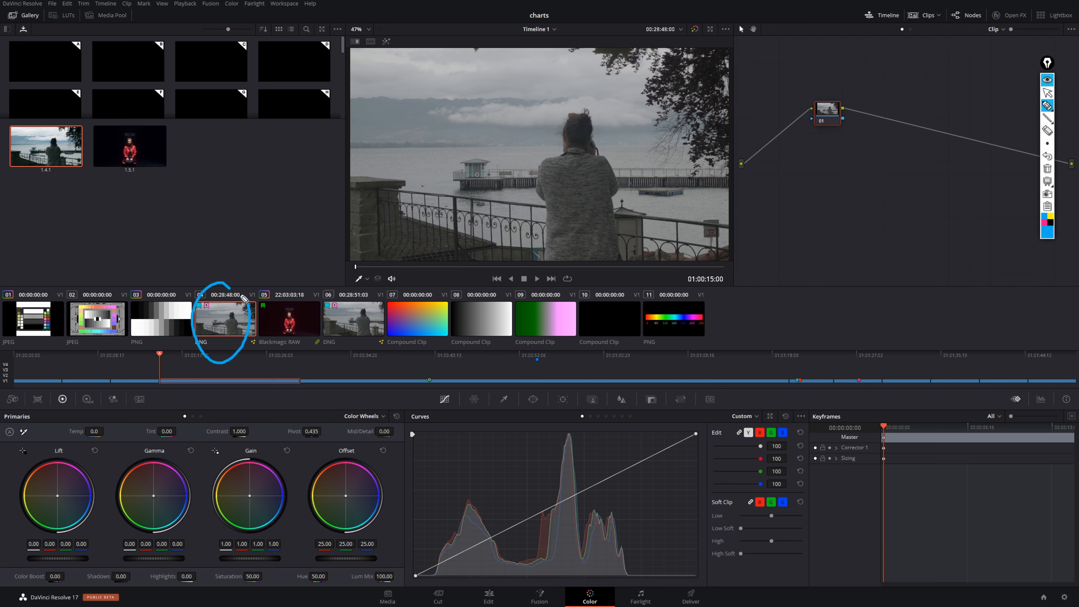
mouse_move(366, 298)
left_mouse_down()
mouse_move(382, 332)
mouse_move(379, 303)
left_mouse_up()
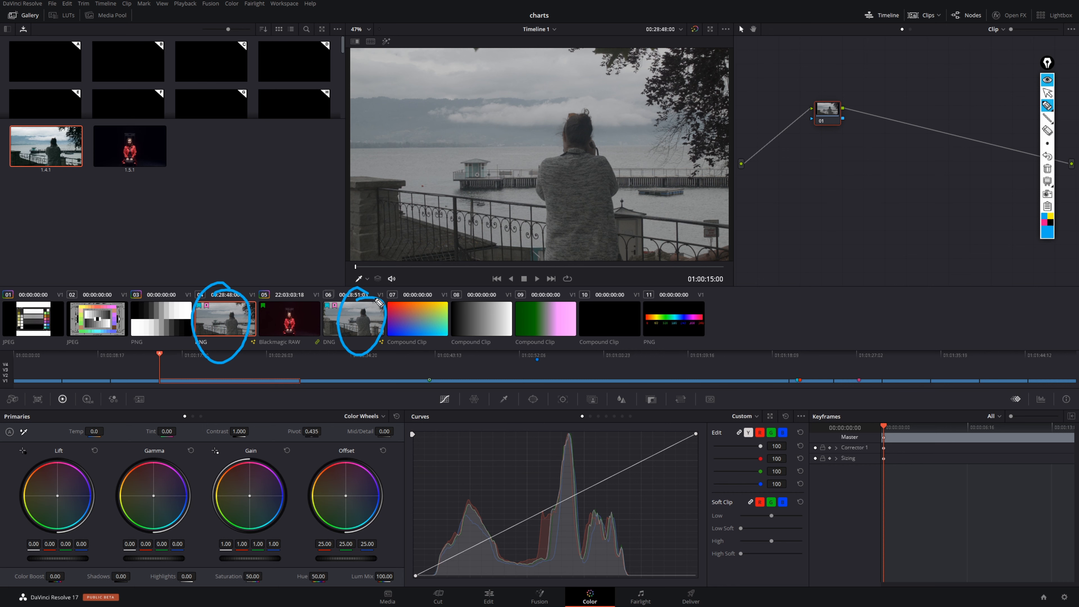
left_click(1047, 171)
left_click(1047, 94)
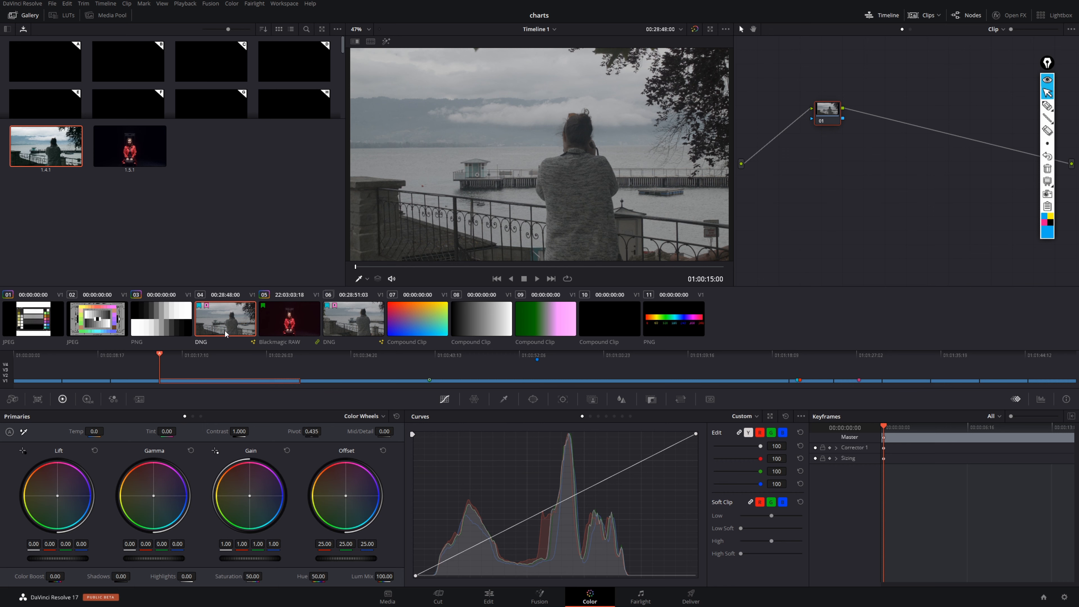
- Switch DNG clip 04 to remote grades, and toggle all its nodes off and on to compare the grade
right_click(229, 323)
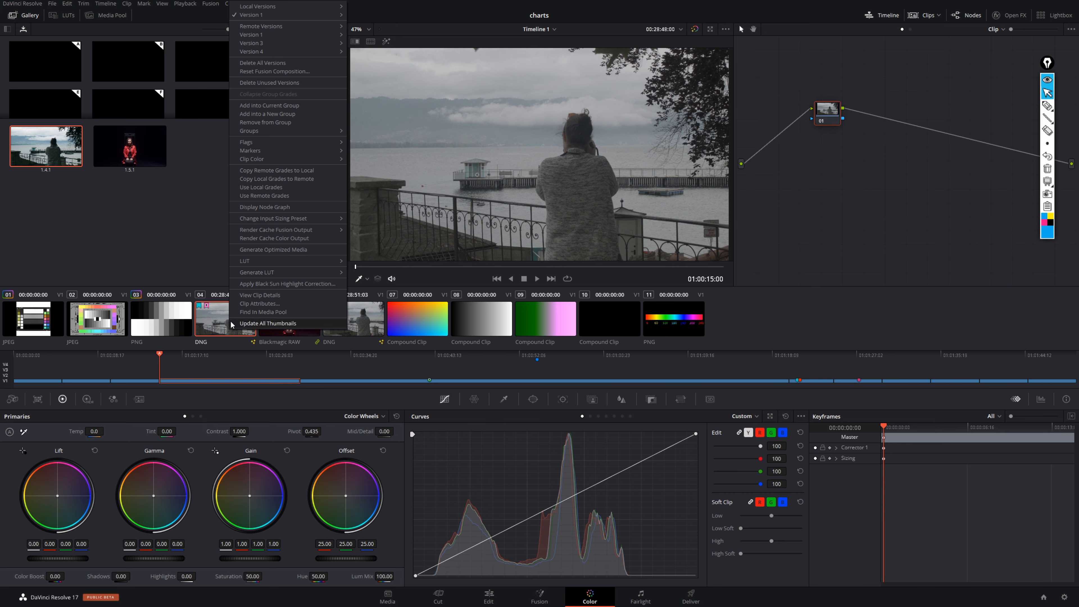
left_click(288, 195)
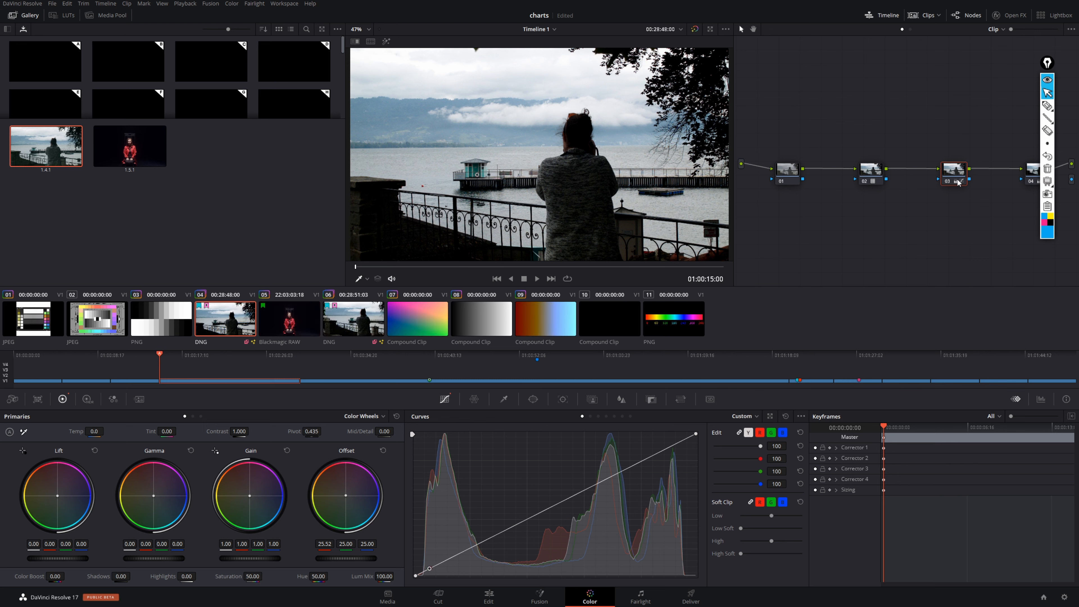
left_click_drag(780, 121, 1029, 286)
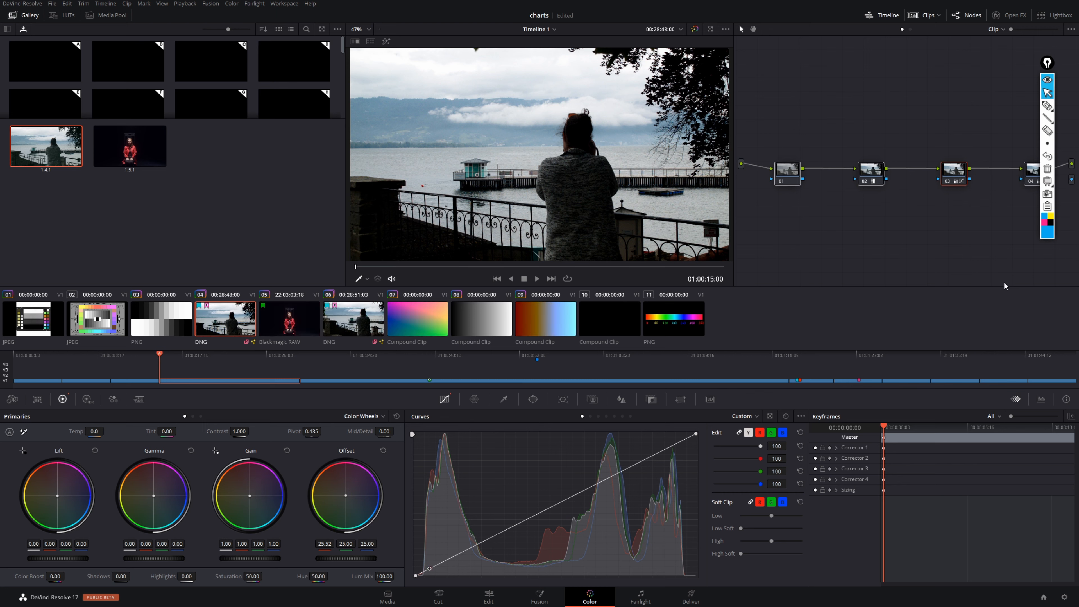
key("ctrl+d")
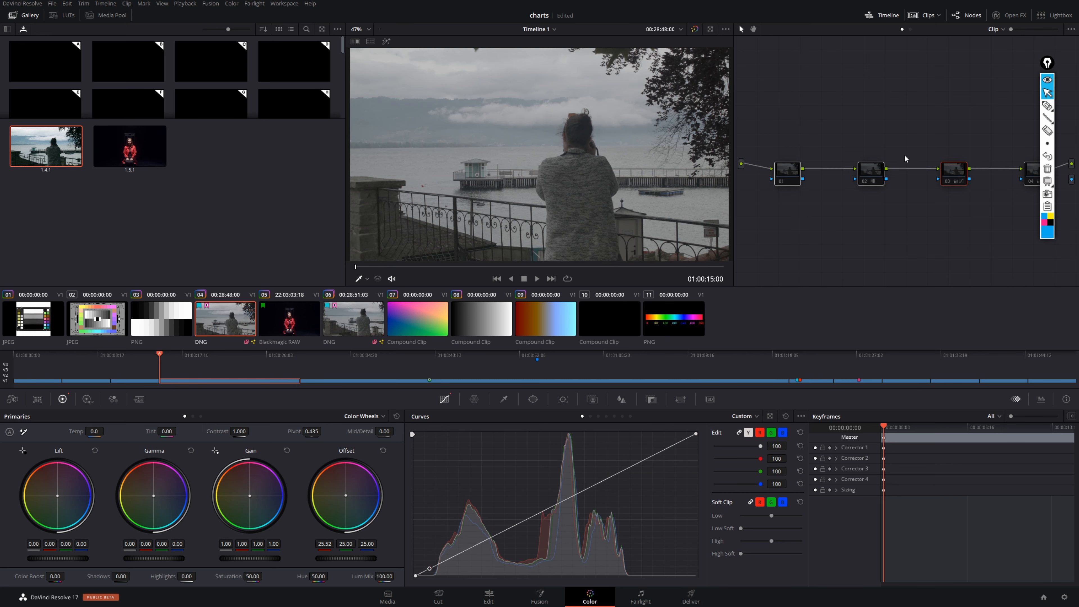
key("ctrl+d")
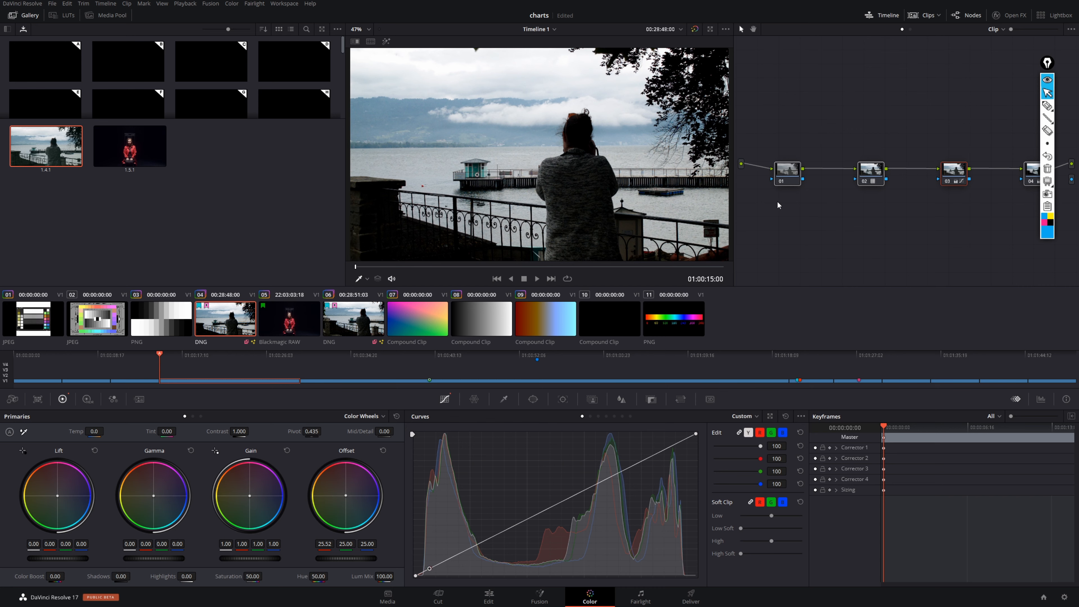
- Check the grade on clip 06, then copy clip 04's remote grades to local and set it to use local grades
left_click(349, 311)
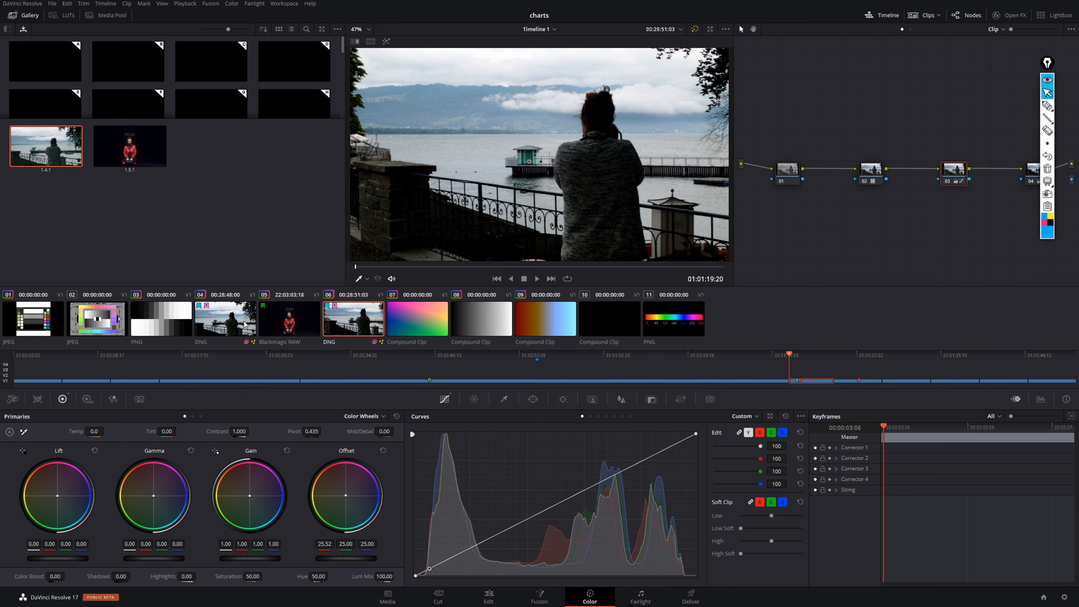
left_click(238, 325)
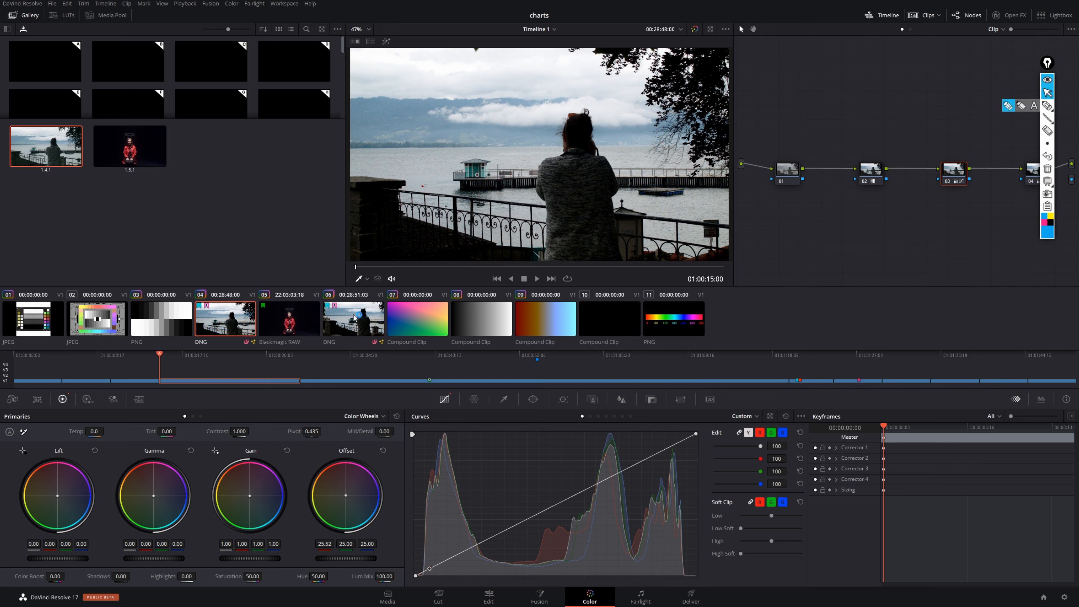
right_click(230, 325)
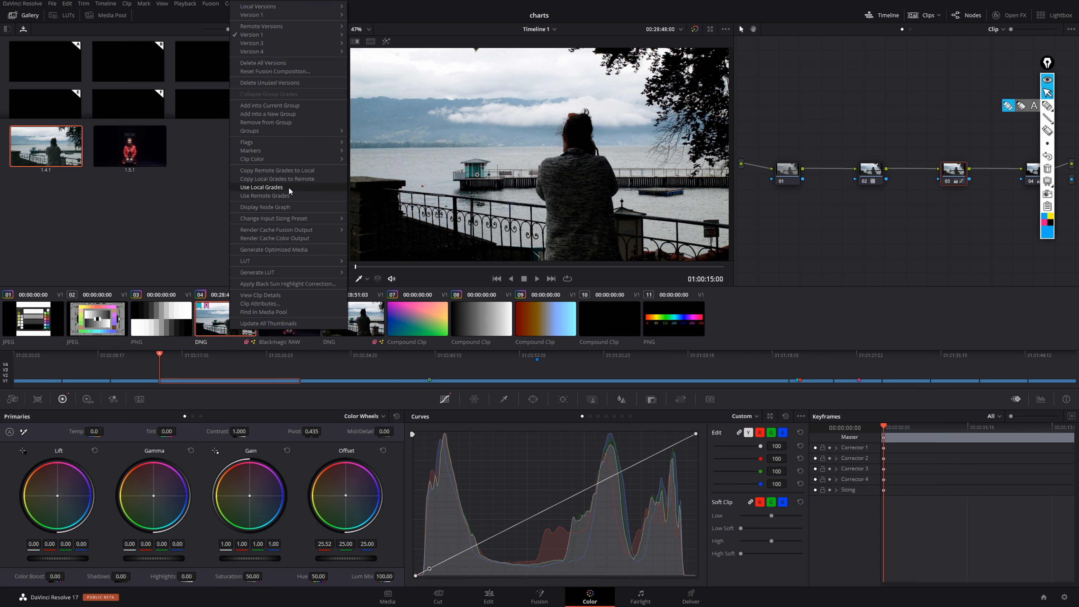
left_click(301, 169)
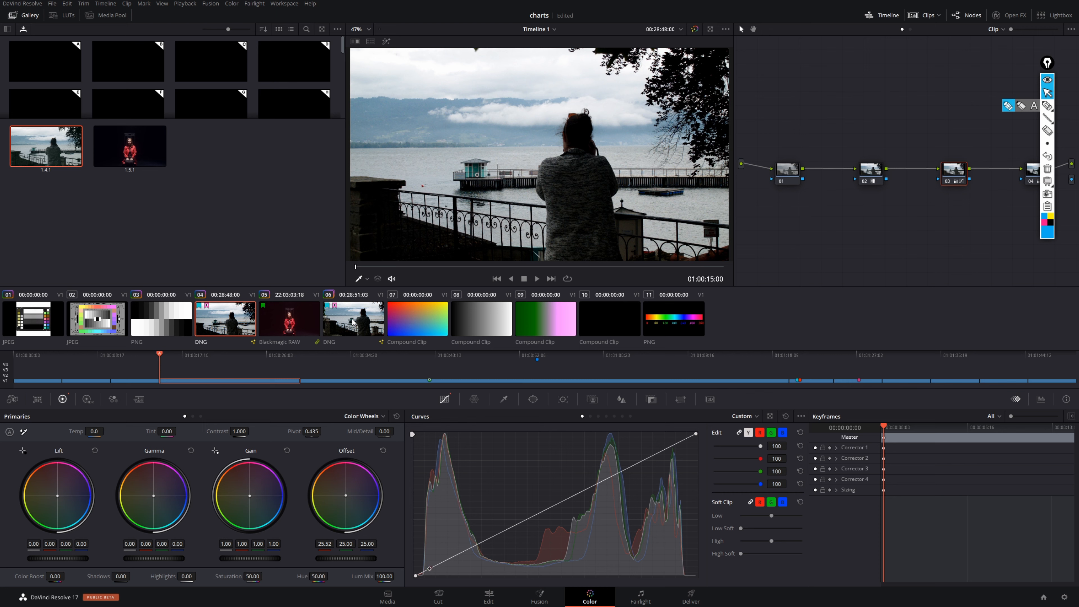
right_click(240, 324)
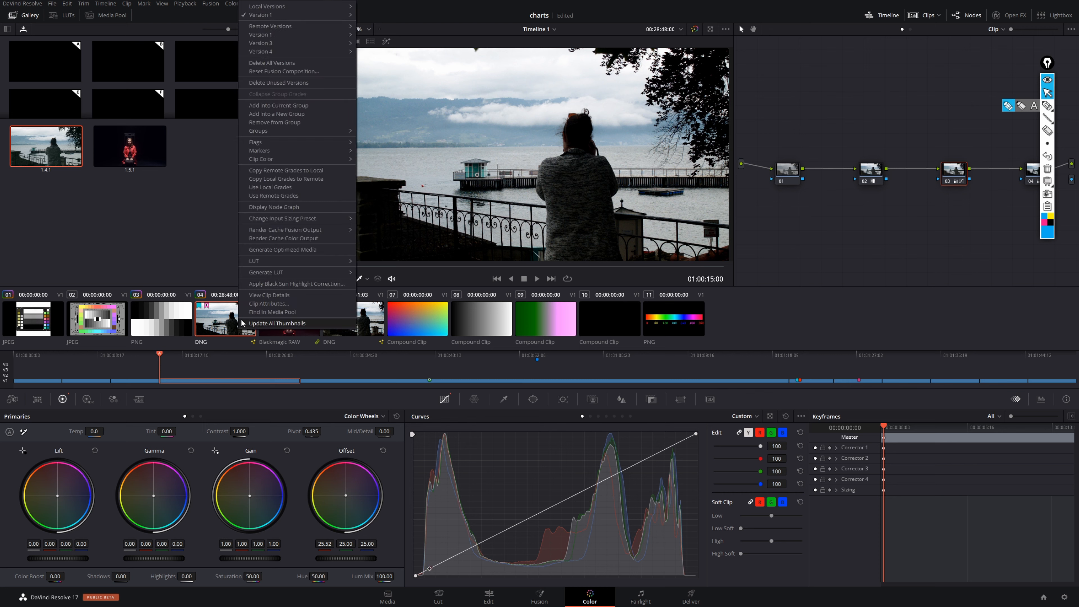
left_click(285, 188)
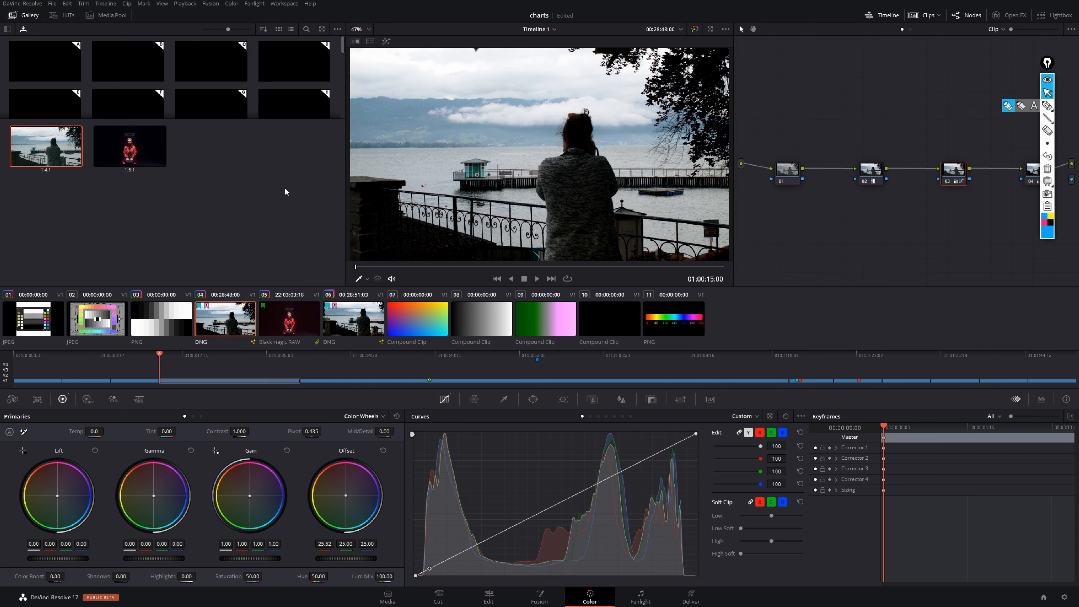
- Copy the local grades of DNG clip 06 to remote
left_click_drag(829, 155, 990, 221)
left_click_drag(783, 127, 1031, 248)
left_click(350, 321)
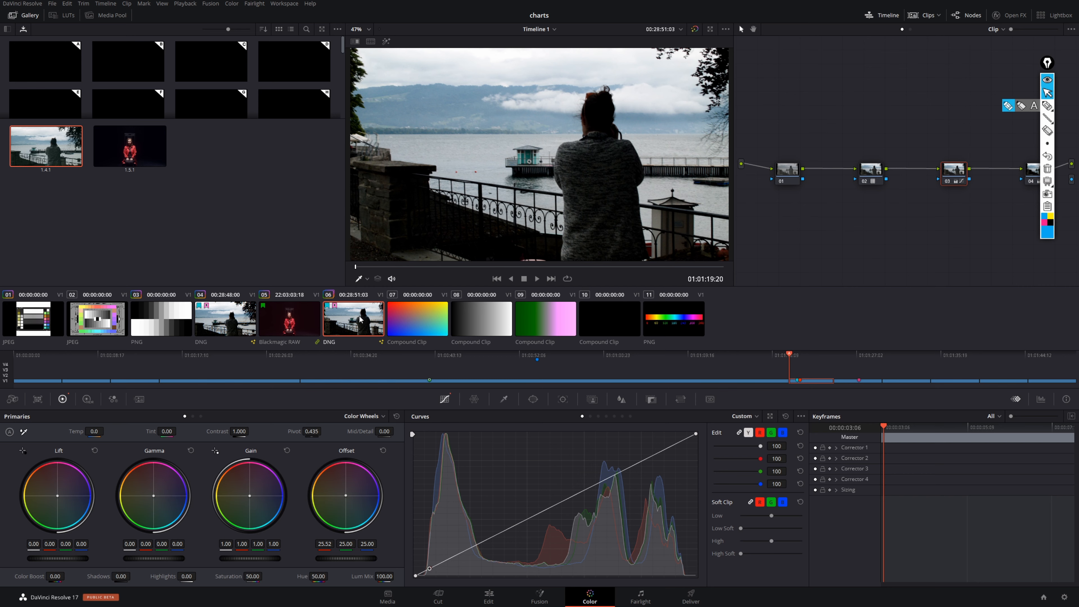
right_click(362, 323)
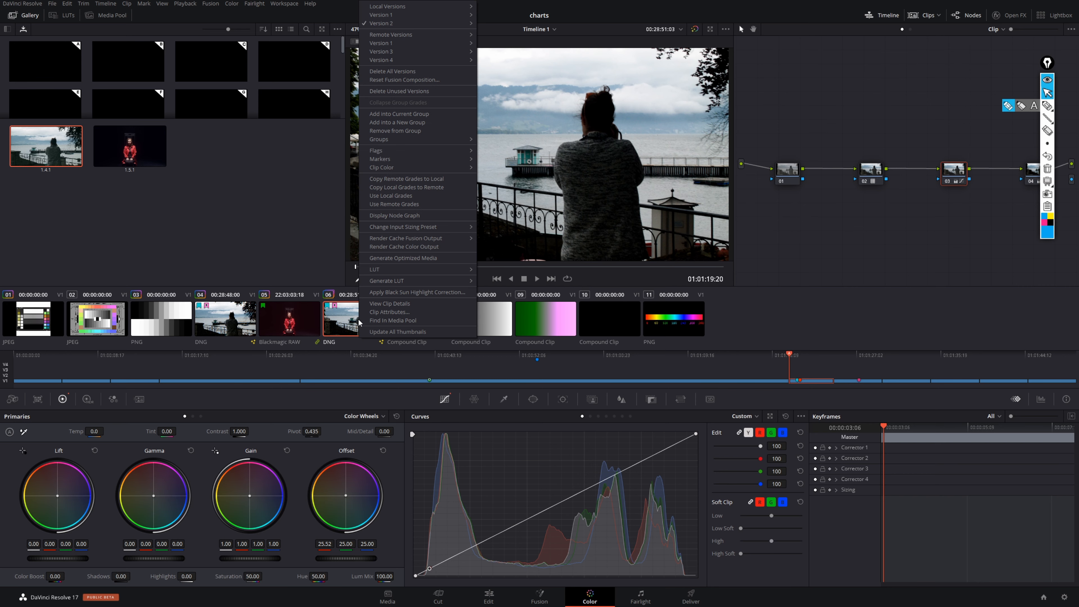
left_click(440, 188)
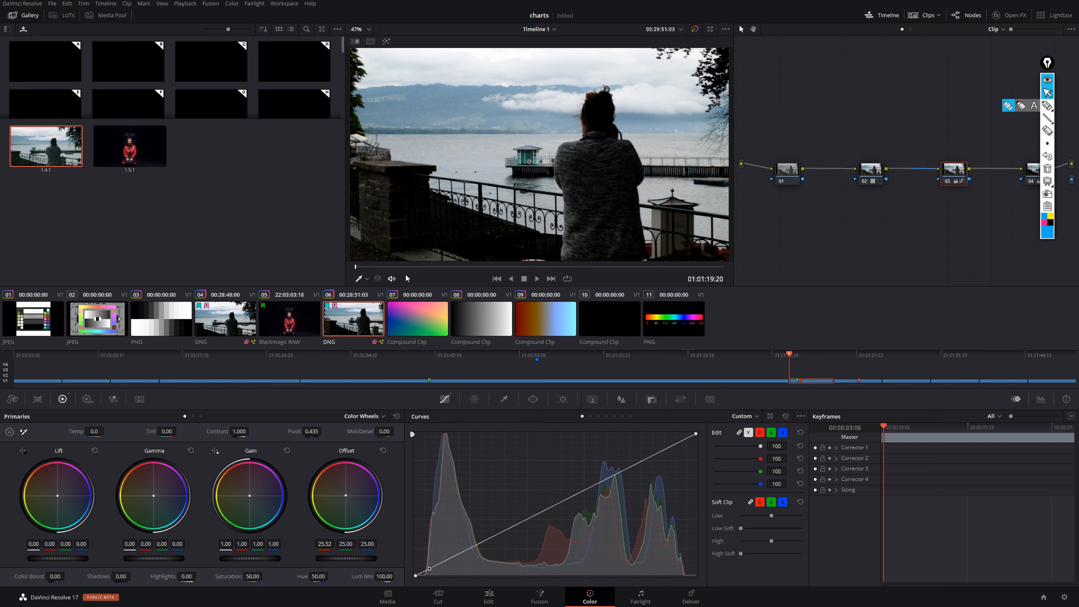
- Set clip 06 to use local grades, and delete all of its nodes
right_click(357, 325)
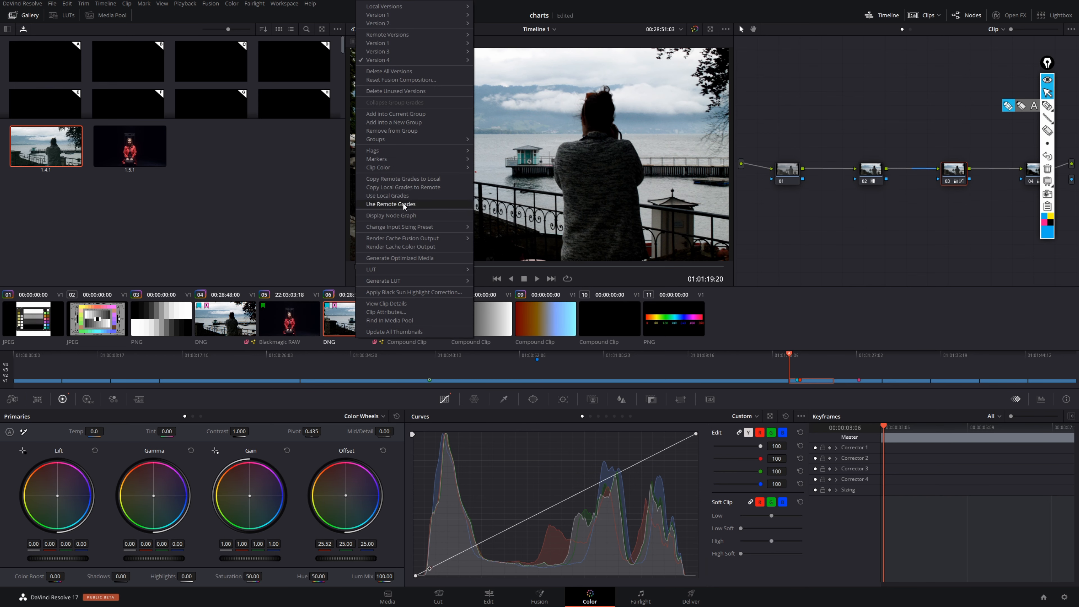
left_click(408, 195)
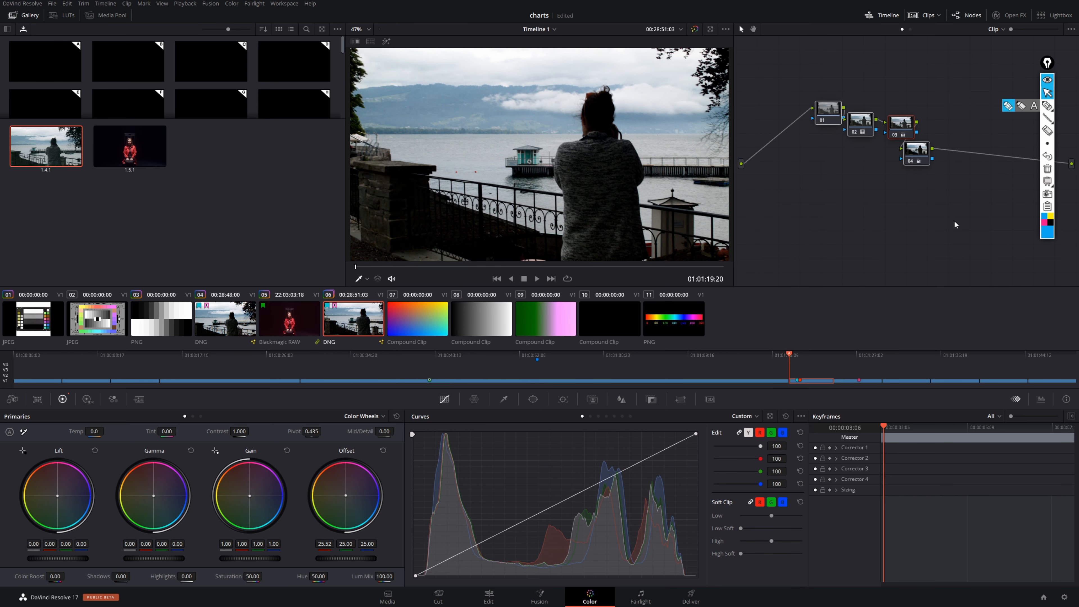
key("Delete")
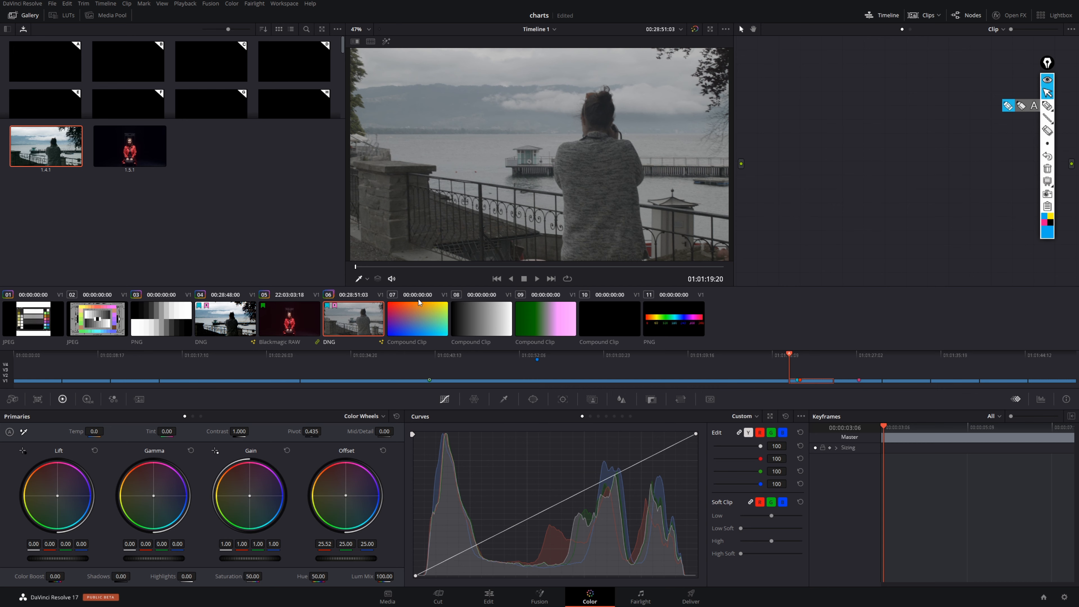
- Copy clip 06's emptied local grade to remote, and check the result on clips 04 and 06
right_click(364, 320)
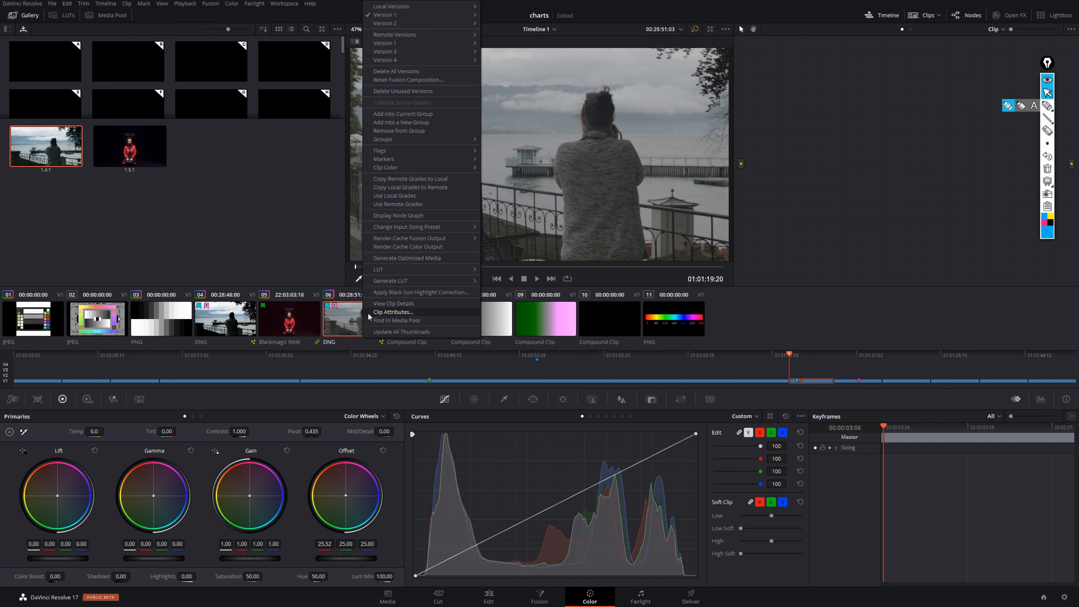
left_click(419, 187)
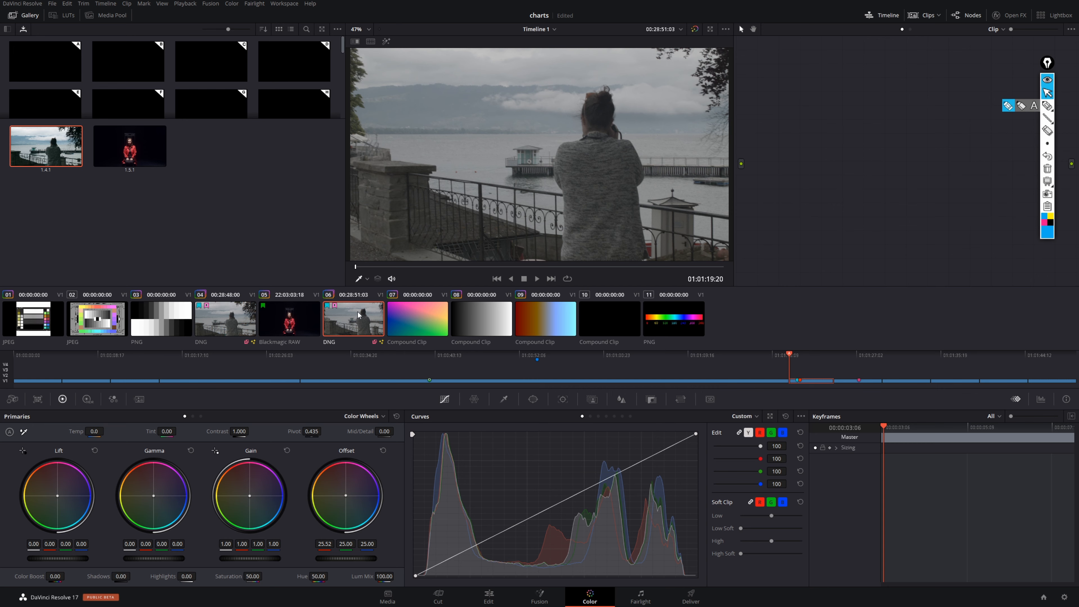
left_click(247, 315)
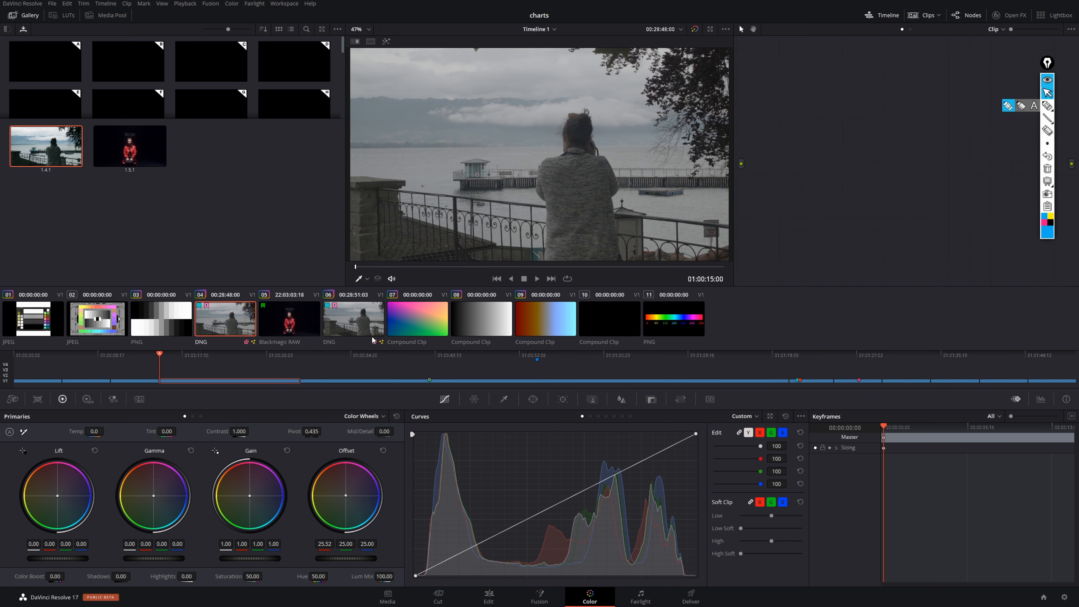
left_click(353, 319)
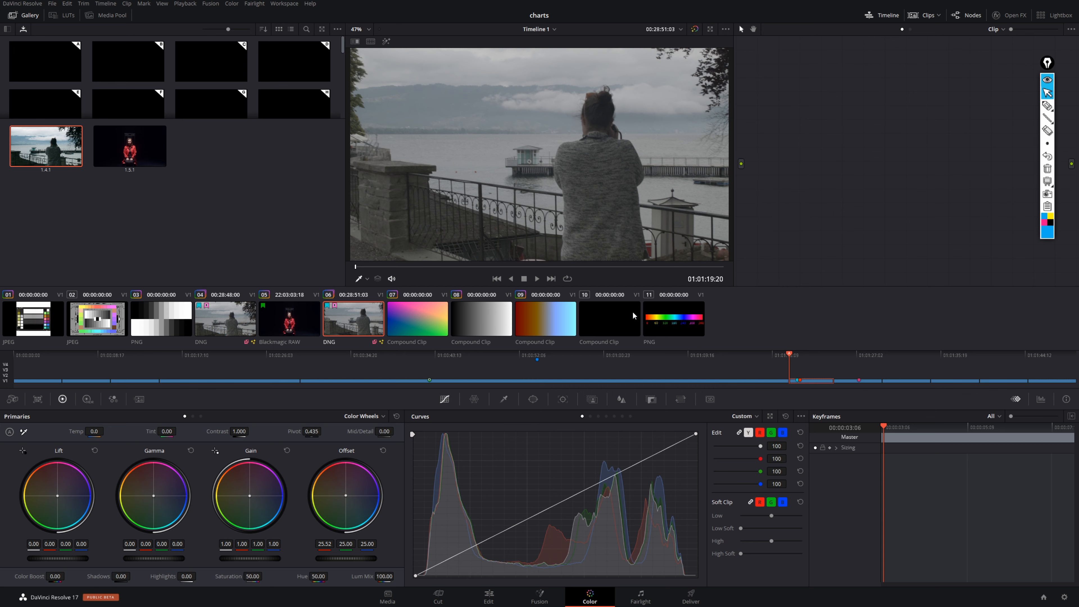
- Create a new local version named Version 2 for the Blackmagic RAW clip 05, with all marks copied
left_click(282, 324)
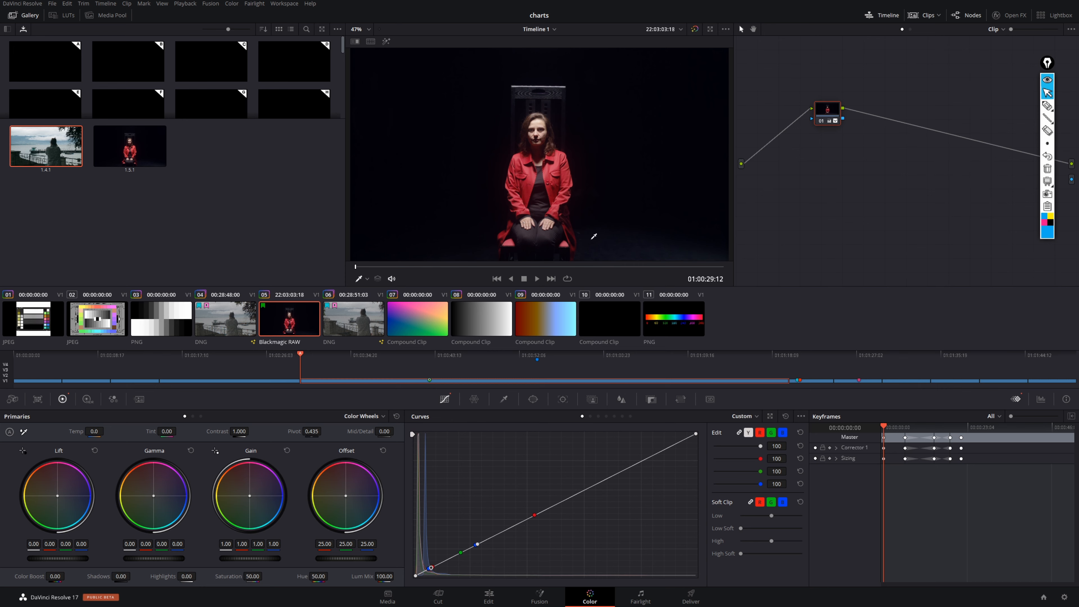
right_click(305, 317)
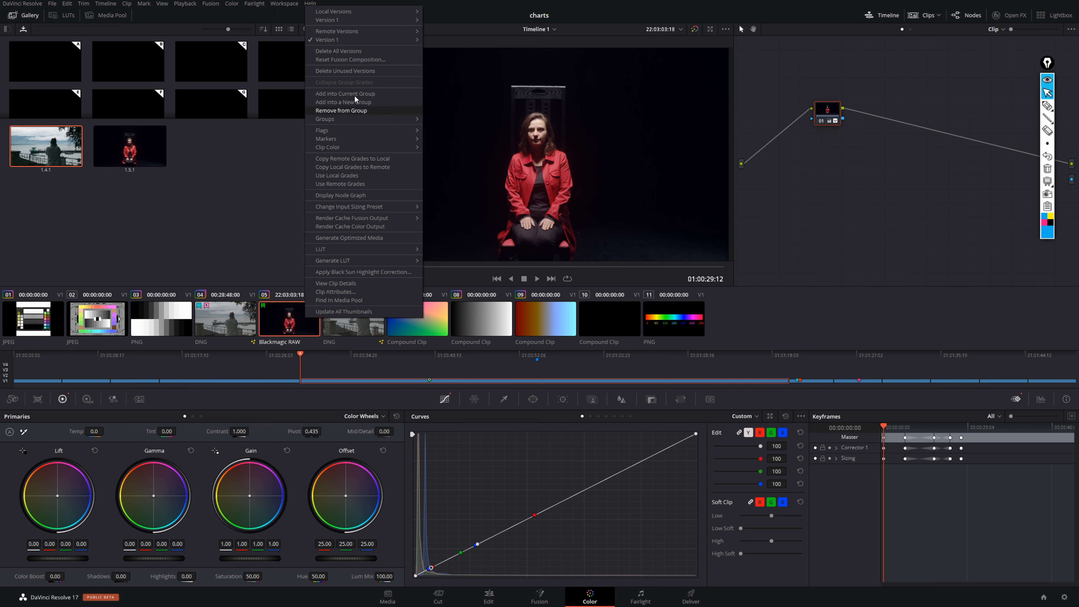
mouse_move(364, 33)
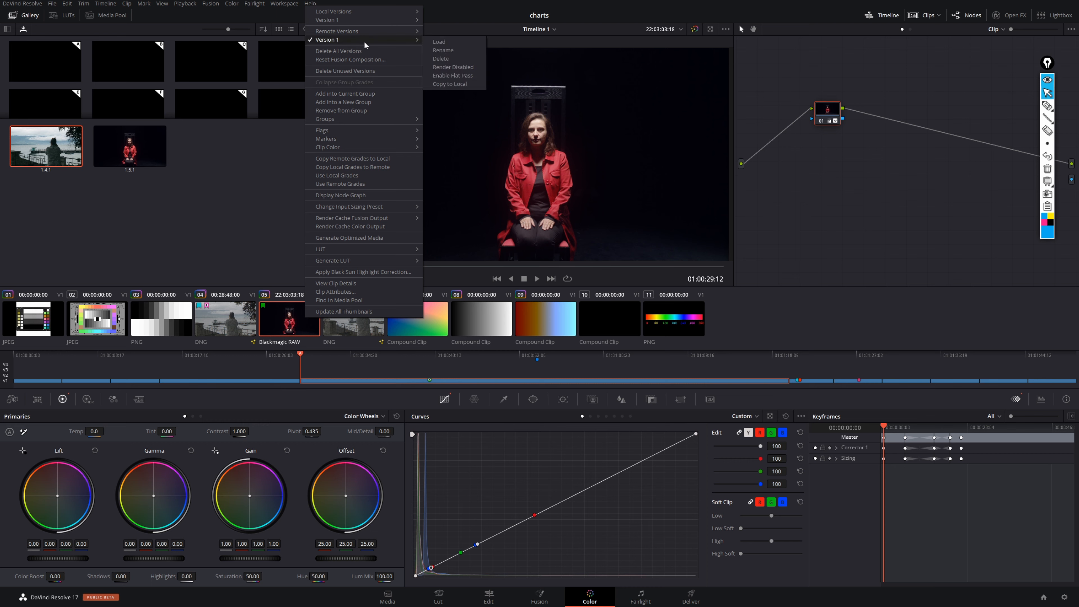
mouse_move(399, 41)
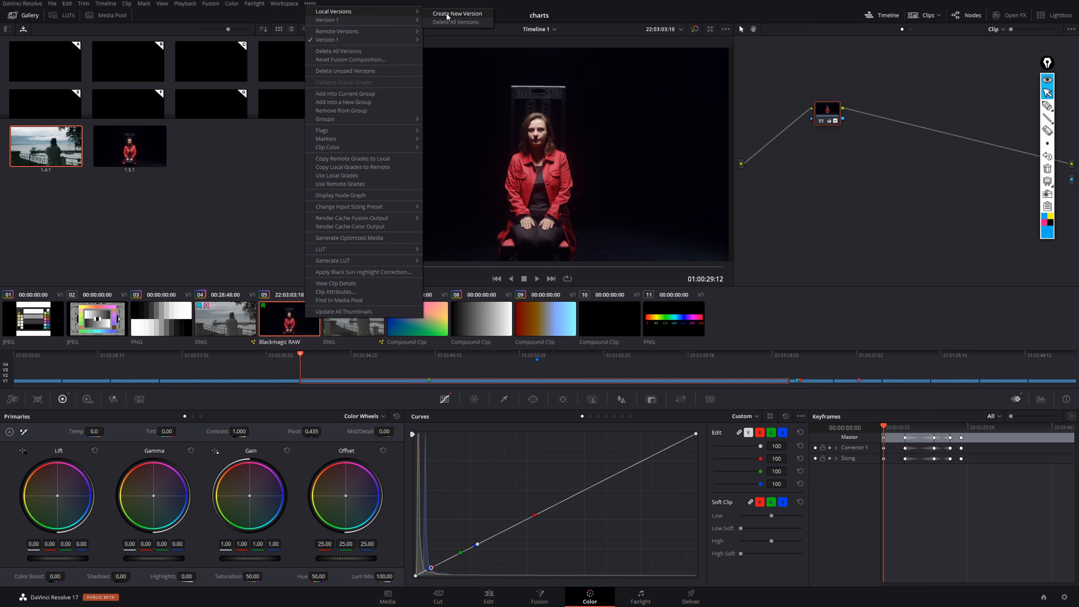
left_click(446, 15)
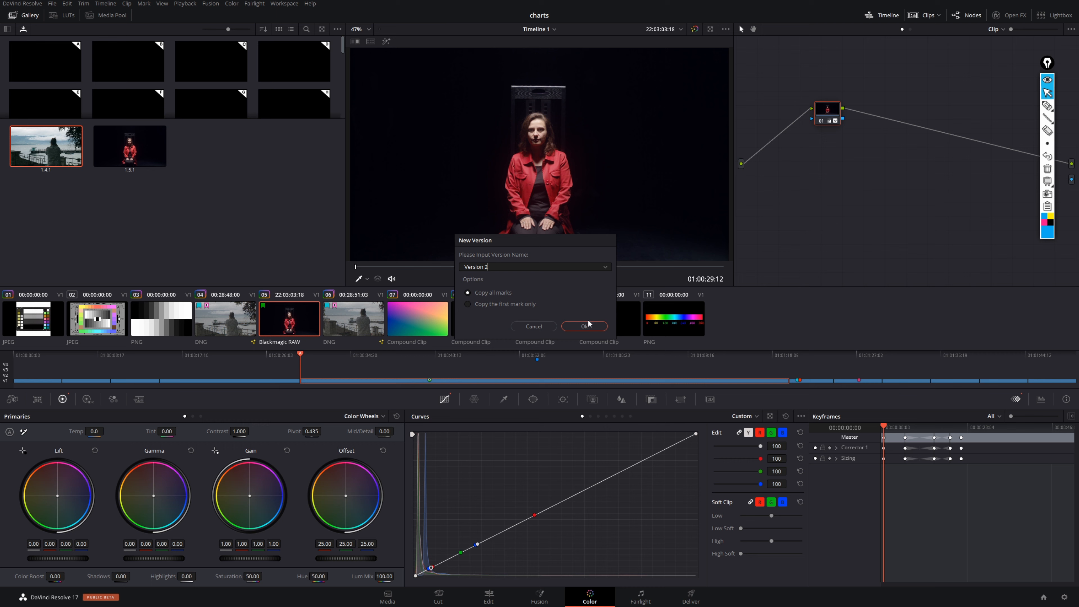
left_click(586, 325)
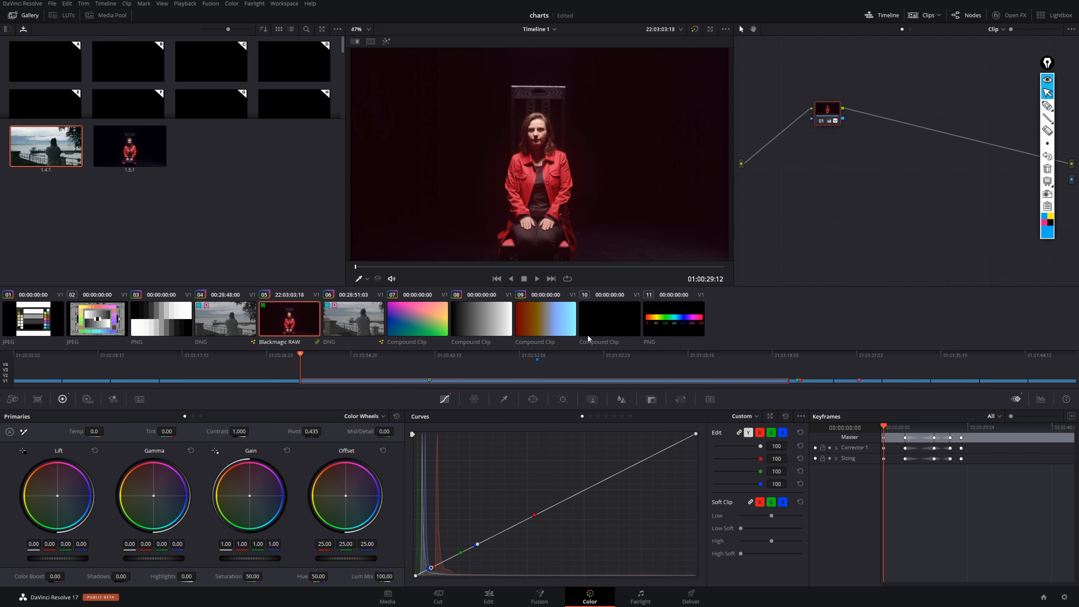
- Reset node 01, move to 01:00:49:02, and set Lift to -0.04, Gamma 0.02, Gain 0.89, Offset green 33.11 and blue 29.47
right_click(834, 111)
left_click(874, 120)
left_click_drag(476, 268, 500, 265)
left_click(504, 254)
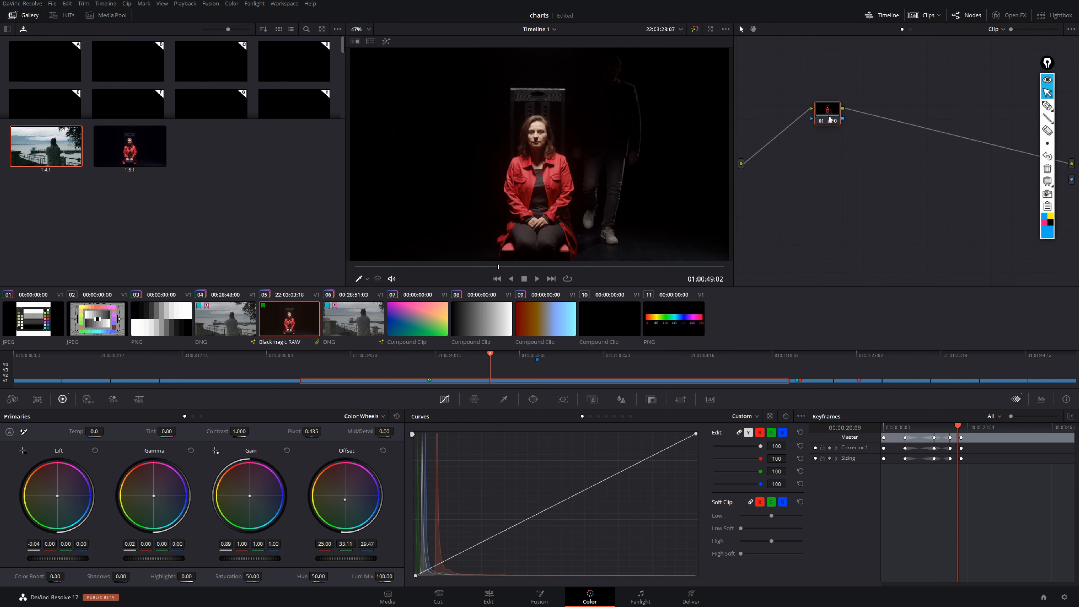
- Load clip 05's local Version 1 and its remote Version 1 to compare the grades
right_click(302, 321)
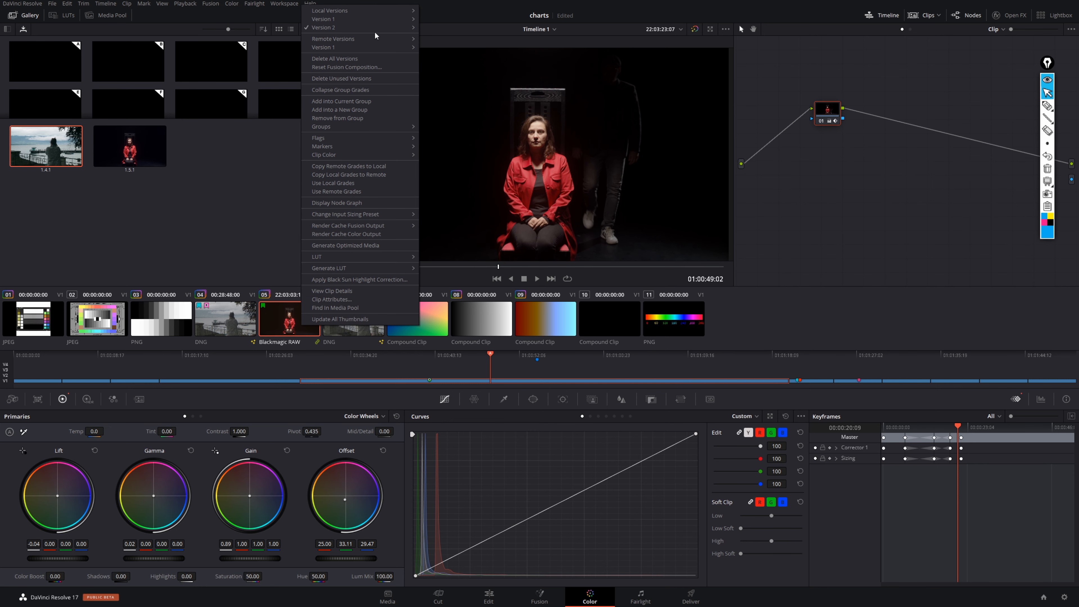
mouse_move(385, 19)
left_click(436, 21)
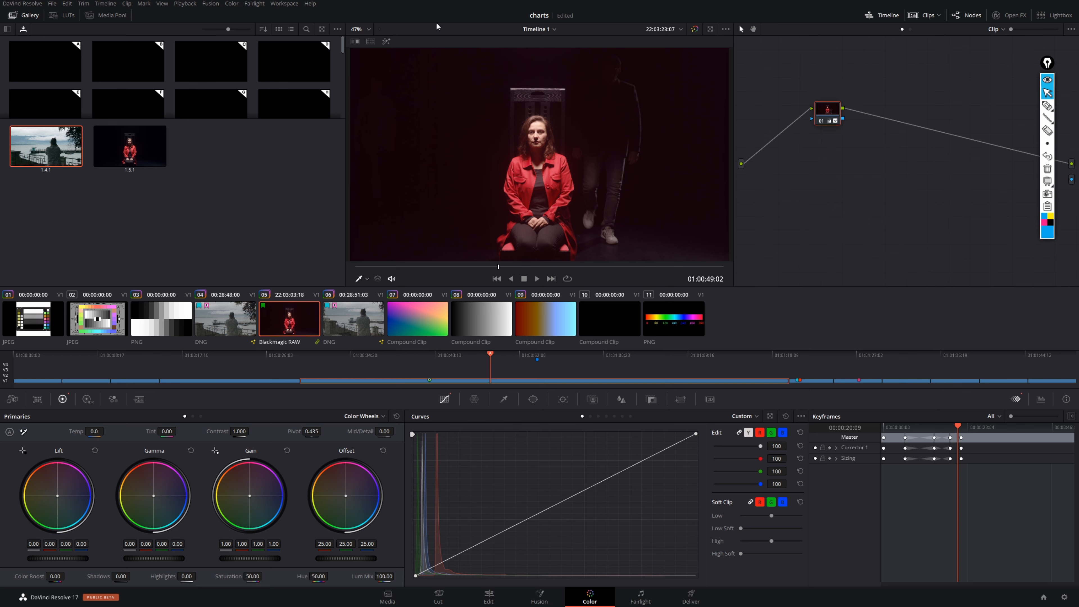
right_click(302, 323)
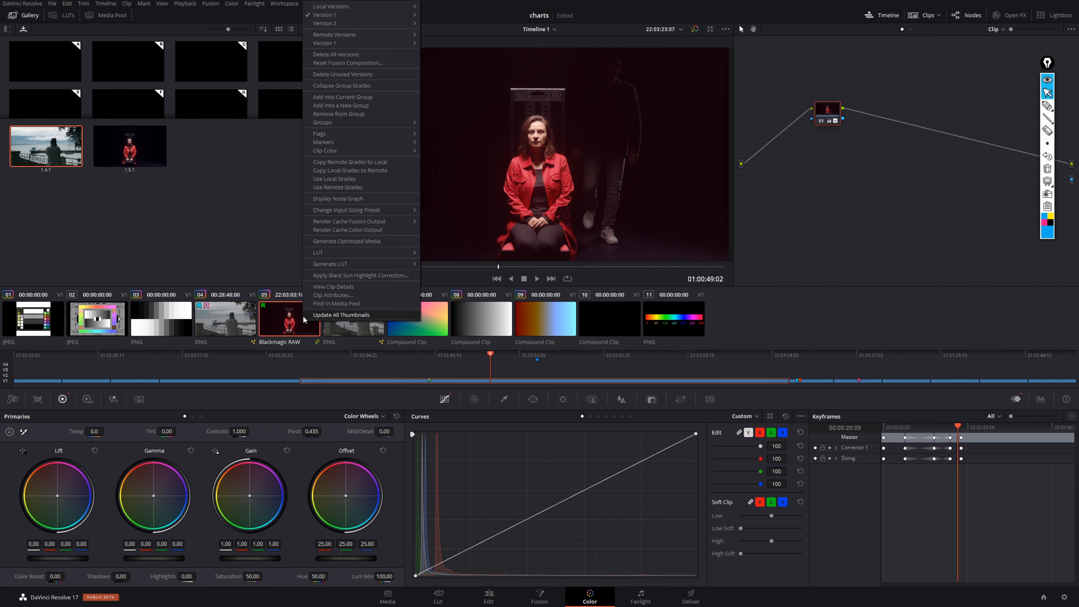
mouse_move(387, 41)
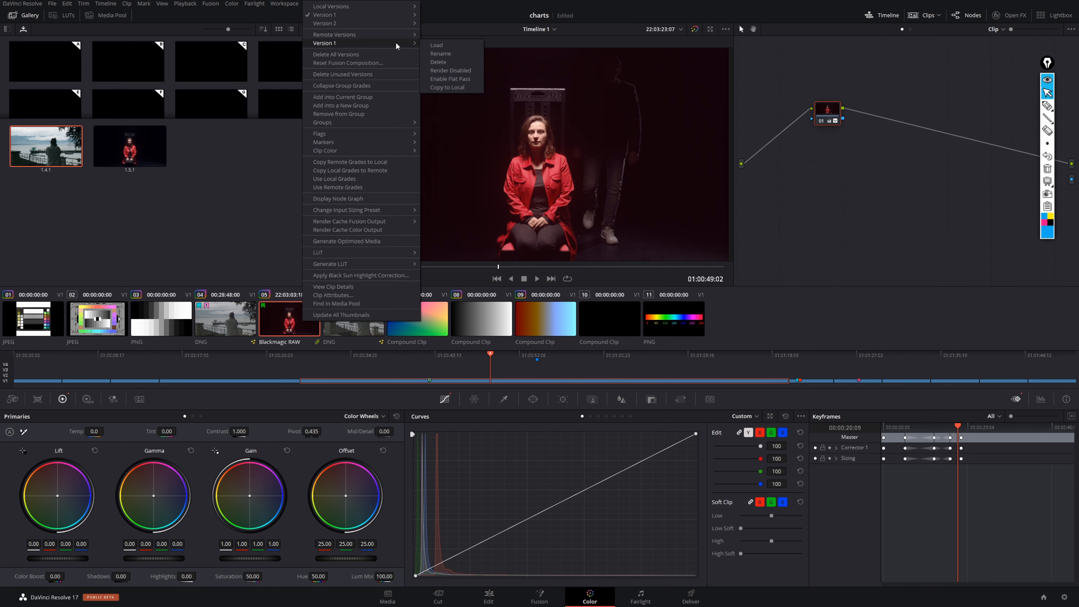
left_click(439, 46)
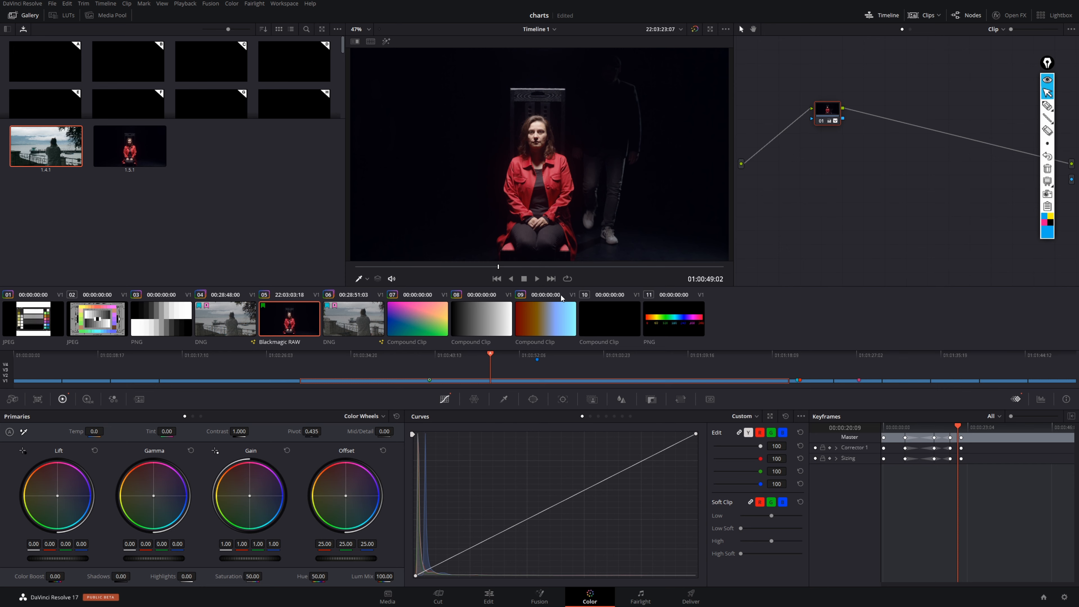
- Load clip 05's local Version 1 and cycle through the local versions, ending on Version 2
right_click(298, 326)
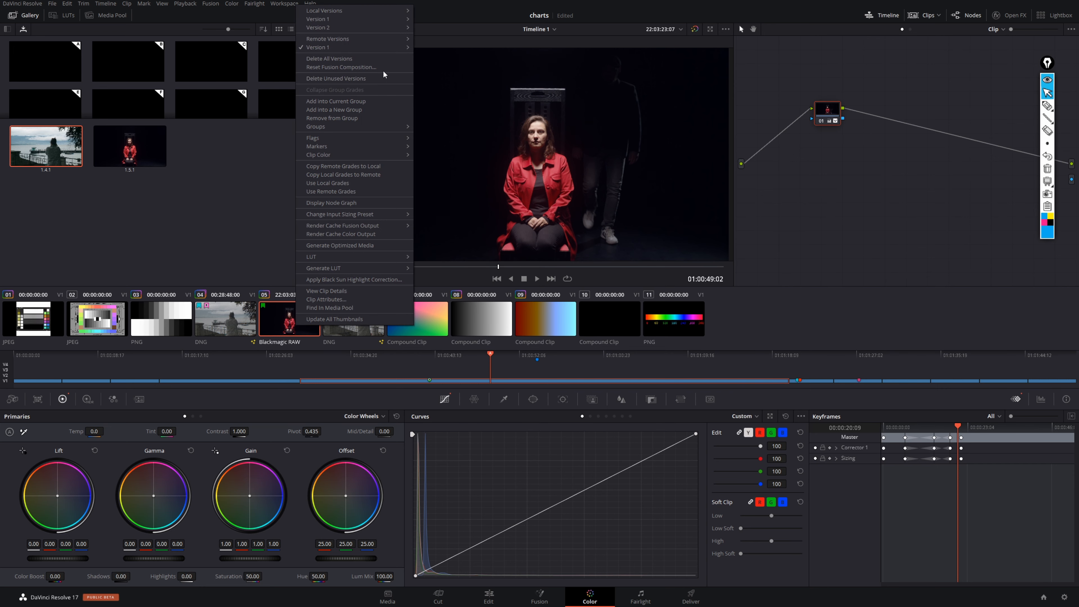
mouse_move(395, 19)
left_click(429, 21)
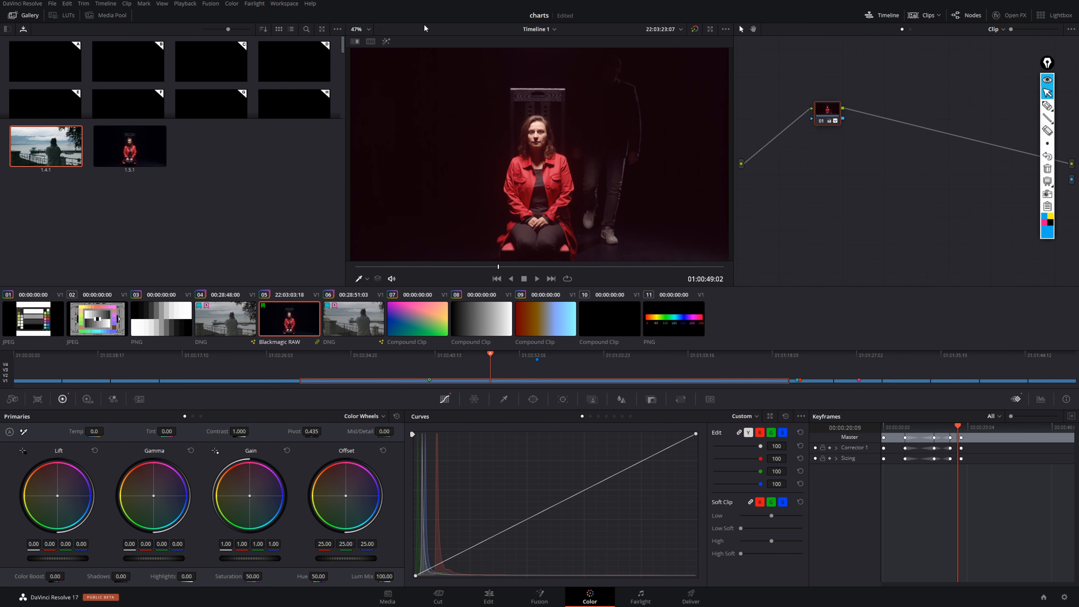
key("ctrl+n")
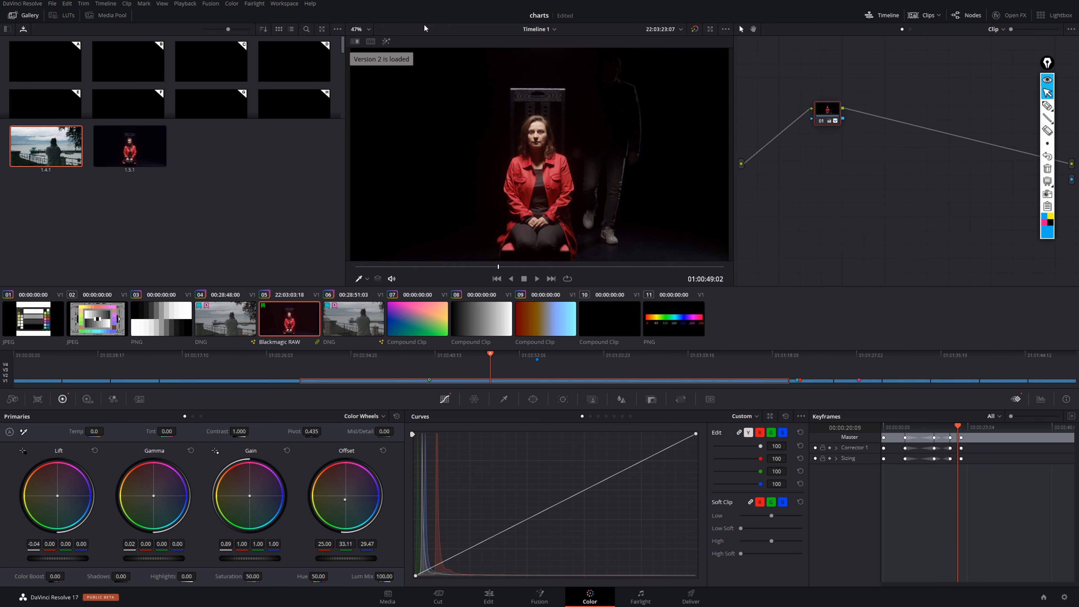
key("ctrl+b")
key("ctrl+n")
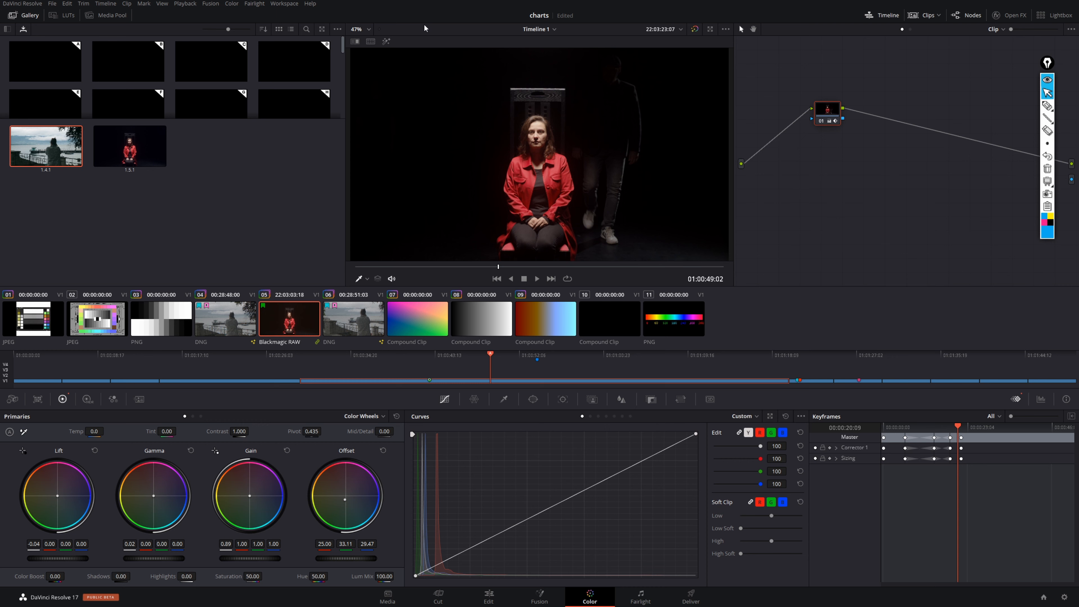
- Save the project and grab a still of clip 05's current frame into the gallery
key("ctrl+s")
right_click(563, 175)
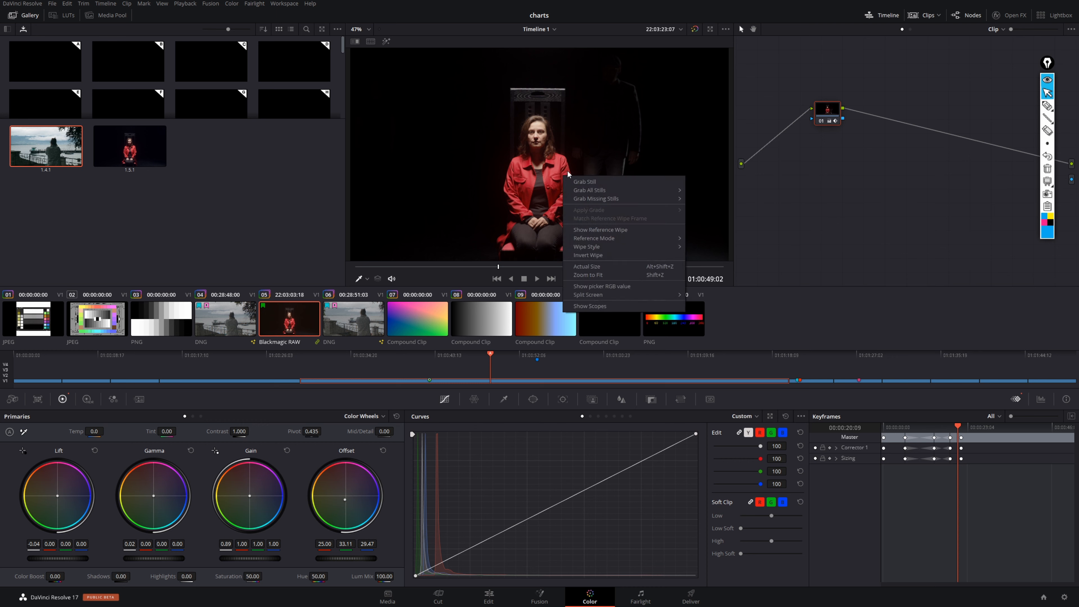
left_click(602, 182)
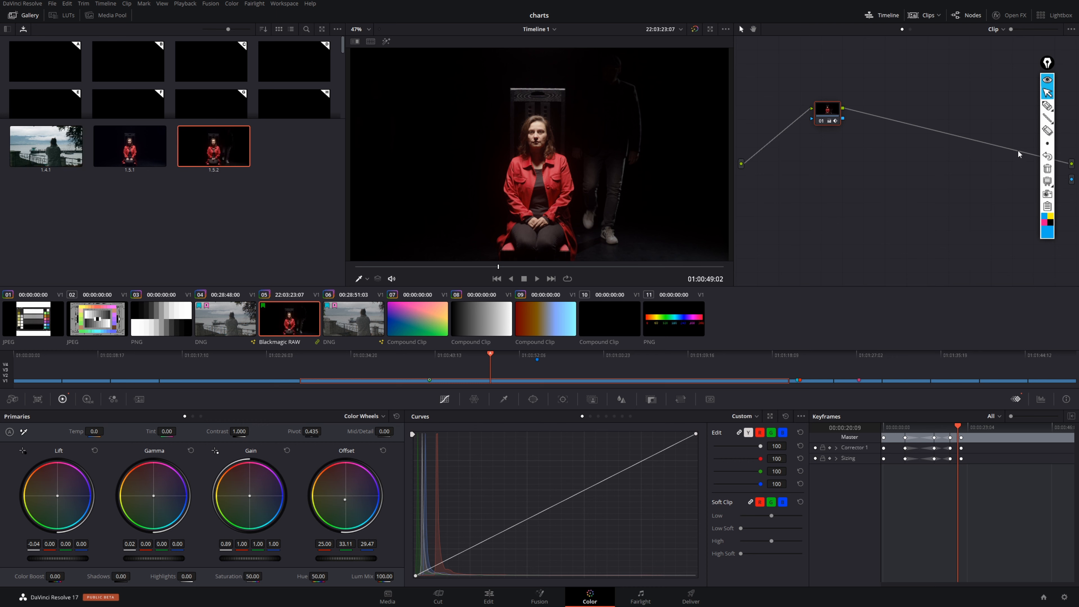
- Circle the newly grabbed gallery still with the annotation pen, clear the drawing and restore the normal cursor
left_click(1046, 105)
mouse_move(268, 133)
left_mouse_down()
mouse_move(177, 128)
mouse_move(239, 184)
mouse_move(230, 113)
left_mouse_up()
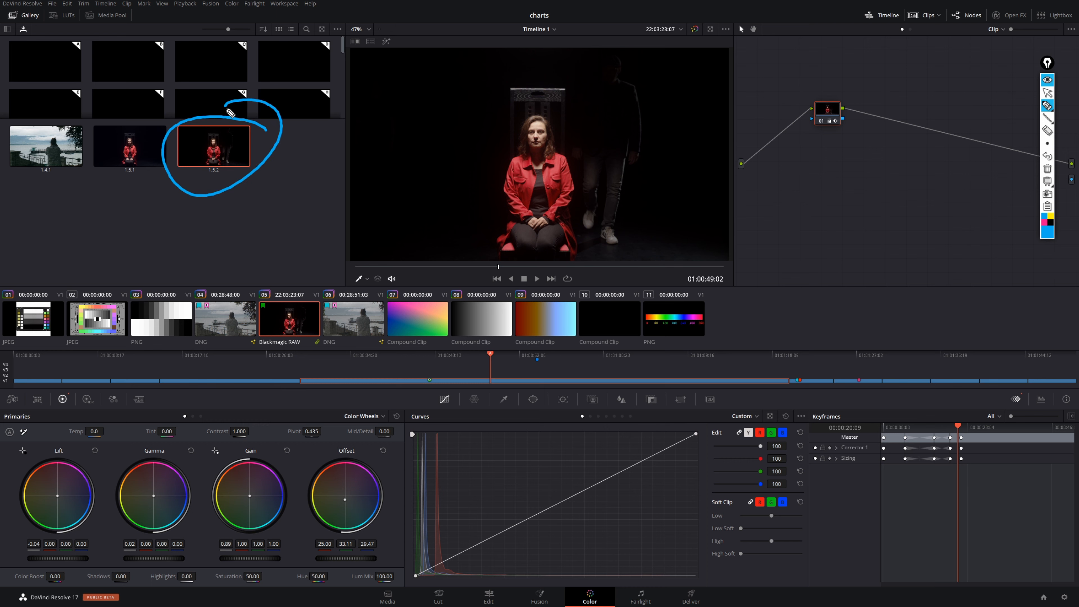
left_click(1047, 169)
mouse_move(1047, 108)
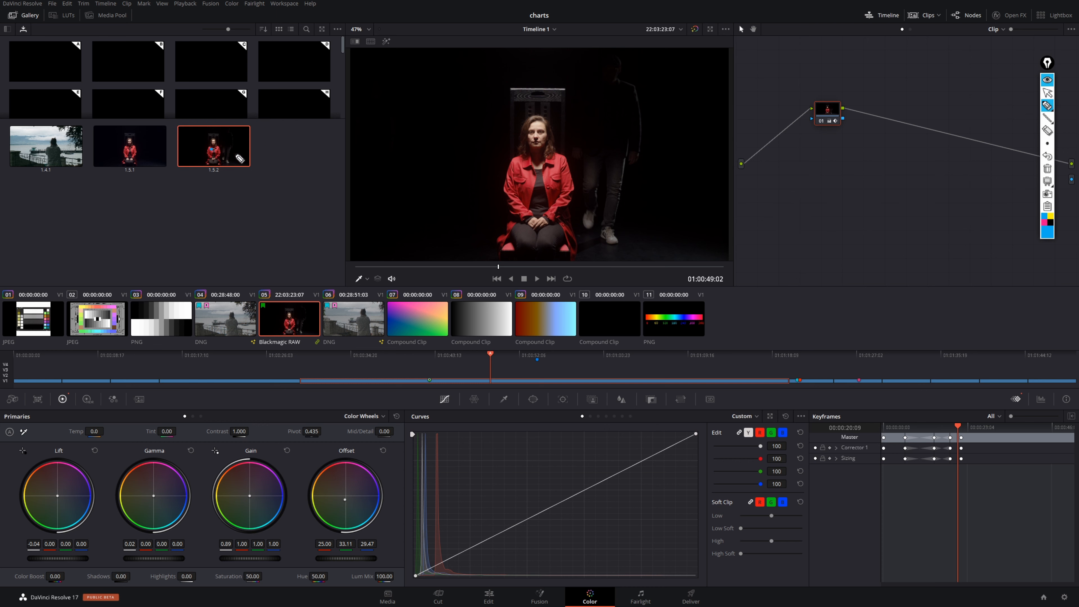
mouse_move(1039, 150)
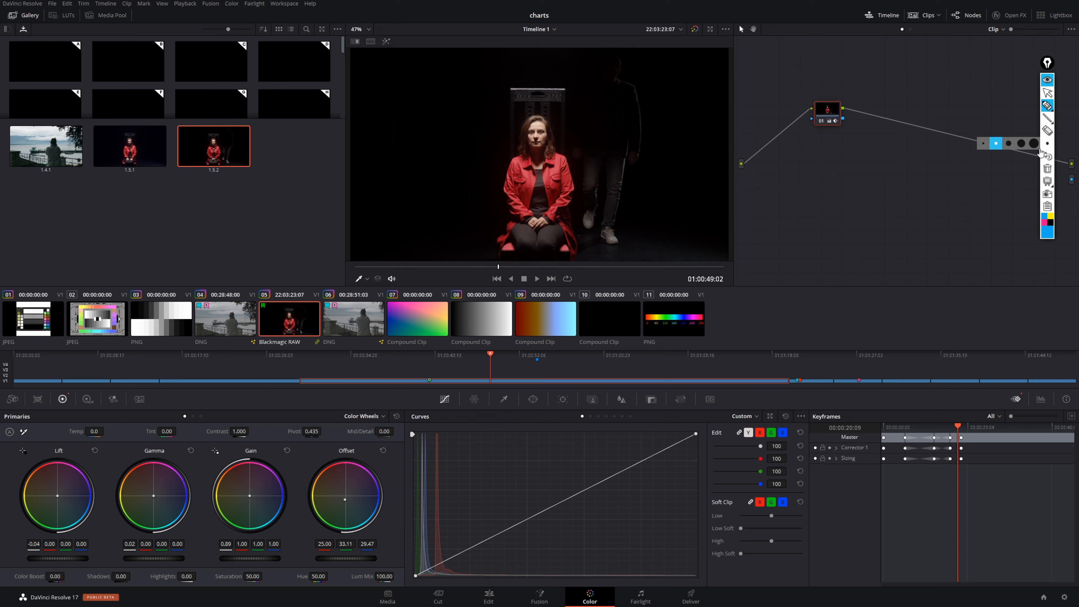
left_click(1047, 93)
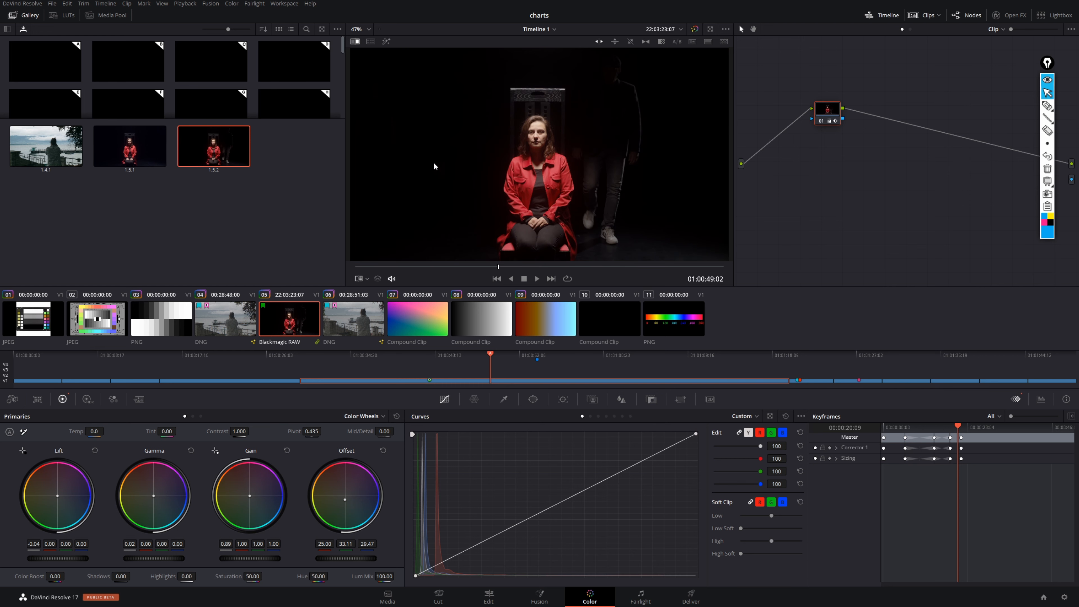
- Compare clip 04 with still 1.5.2 by moving the reference wipe across the image, and turn the wipe off
left_click(238, 327)
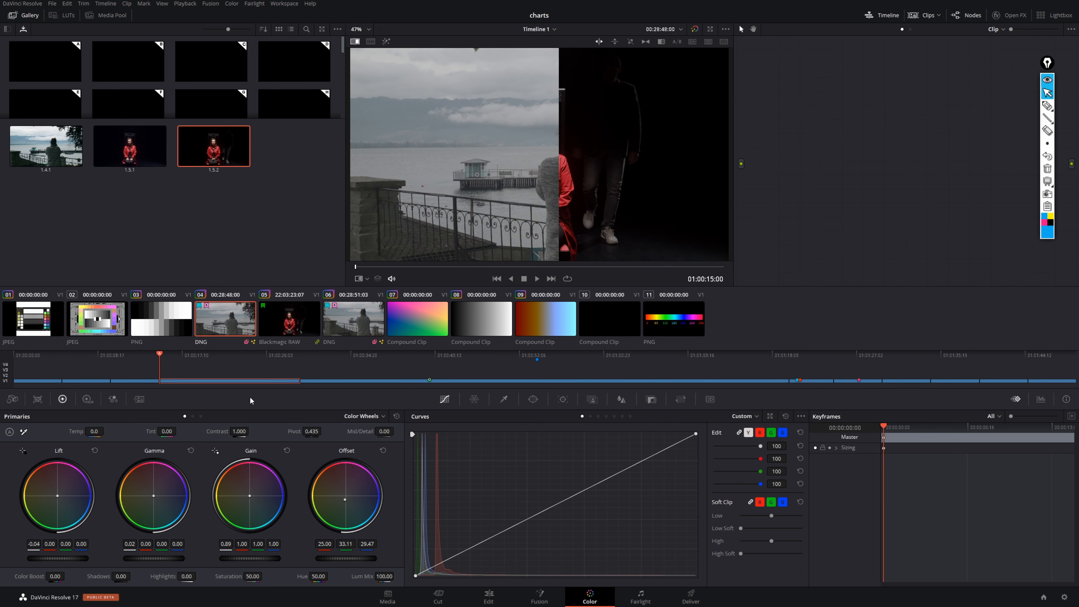
left_click_drag(561, 190, 481, 208)
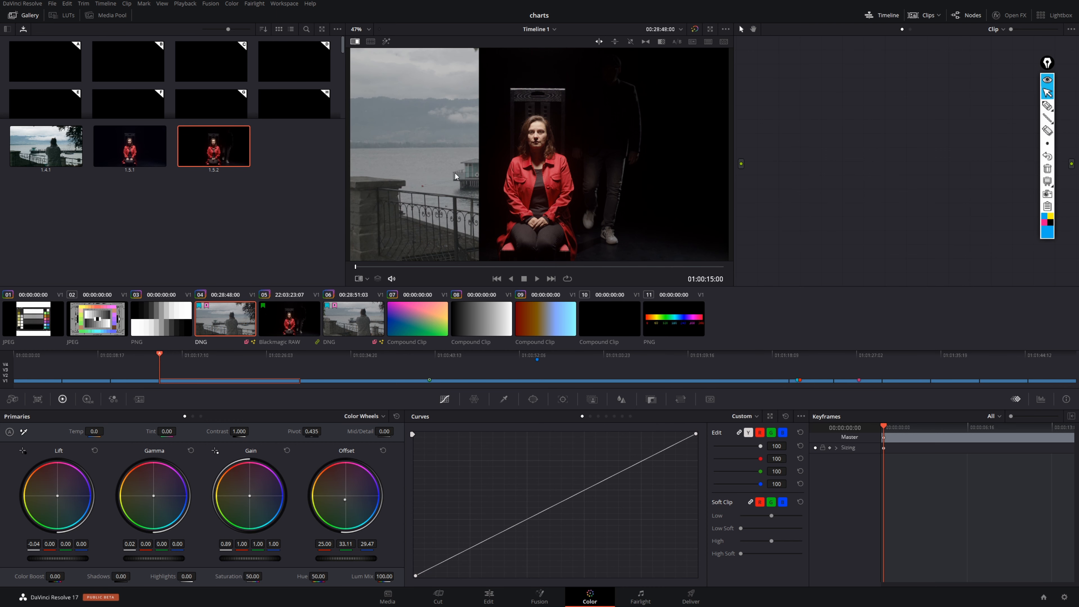
left_click_drag(478, 202, 526, 200)
key("ctrl+w")
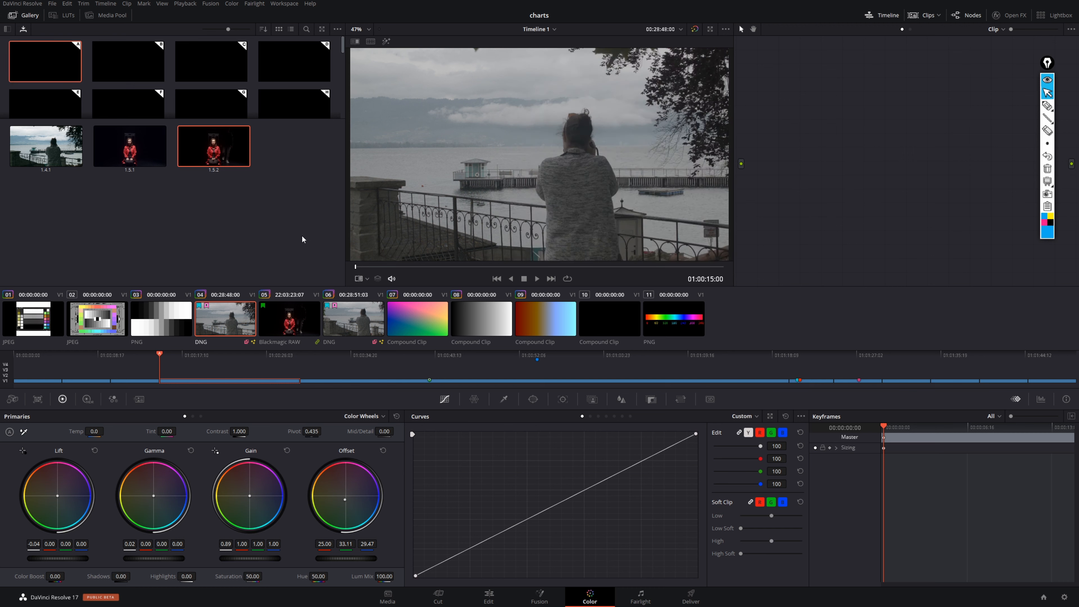
- Store the grade of still 1.5.2 in the first gallery memory slot
left_click_drag(221, 149, 55, 61)
double_click(60, 64)
left_click(123, 59)
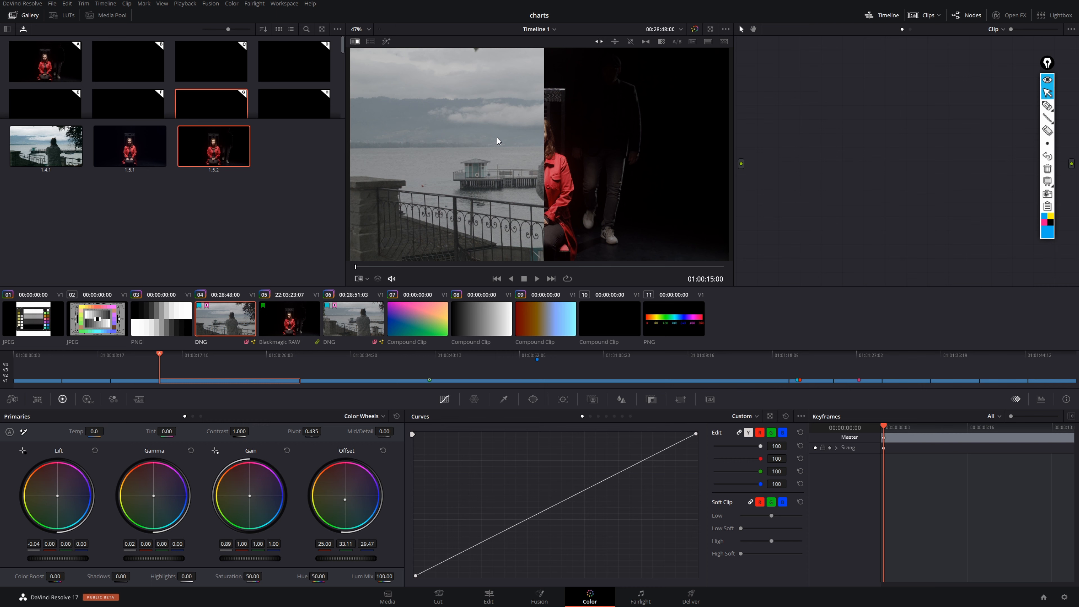
- Match the timeline to the reference wipe frame of still 1.5.2, and display that still's node graph beside the clip's graph
right_click(218, 146)
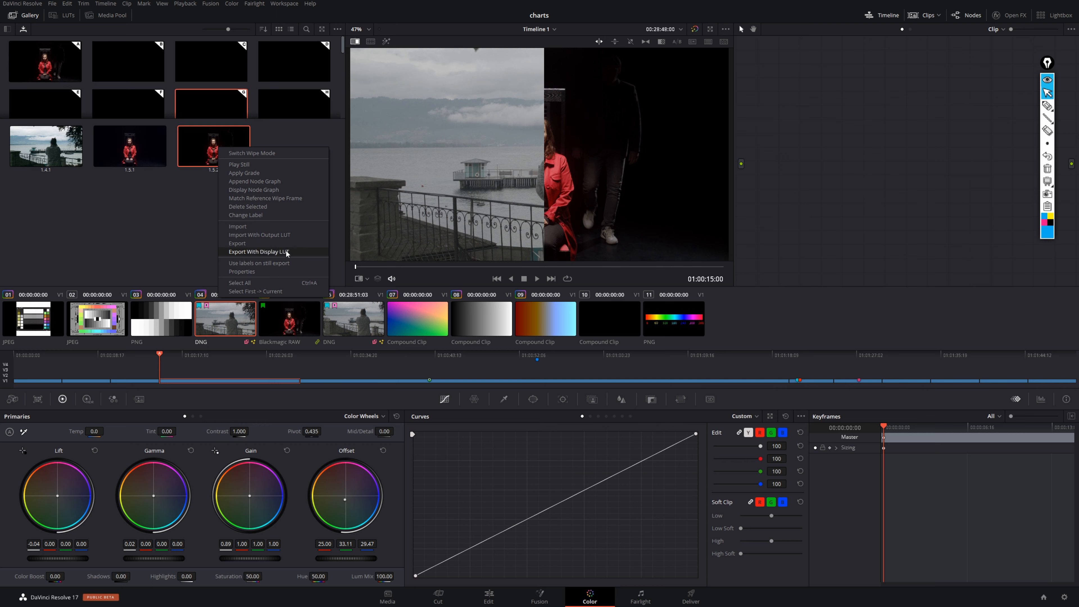
left_click(292, 197)
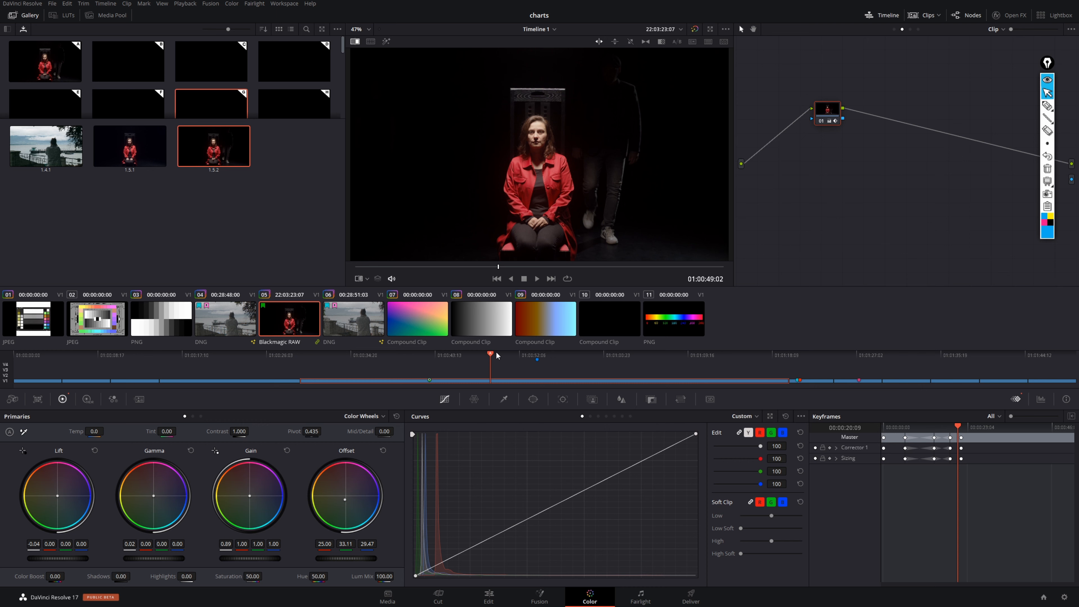
right_click(228, 148)
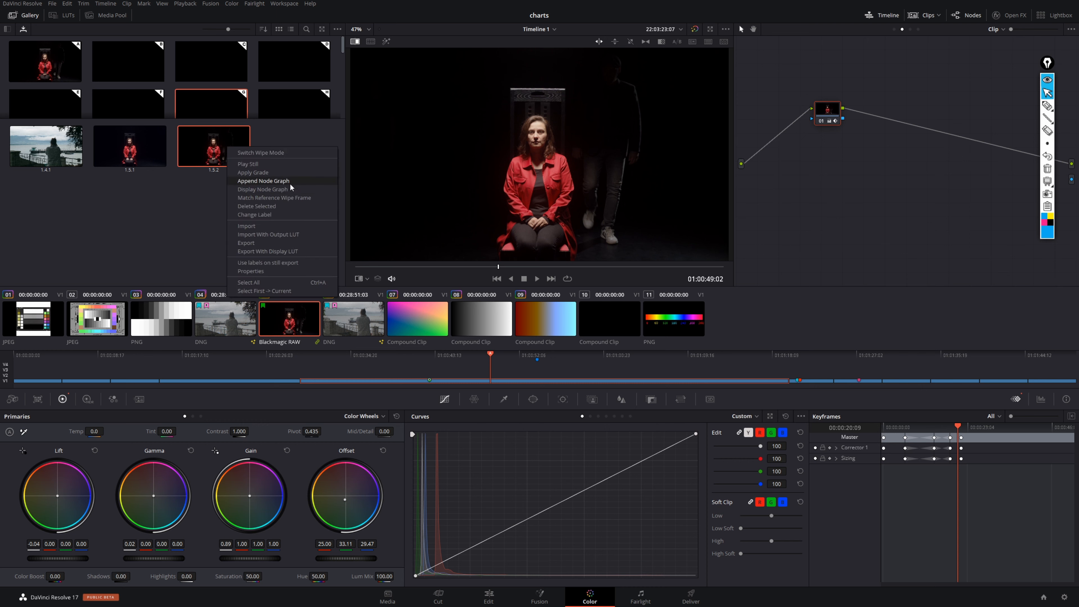
left_click(286, 190)
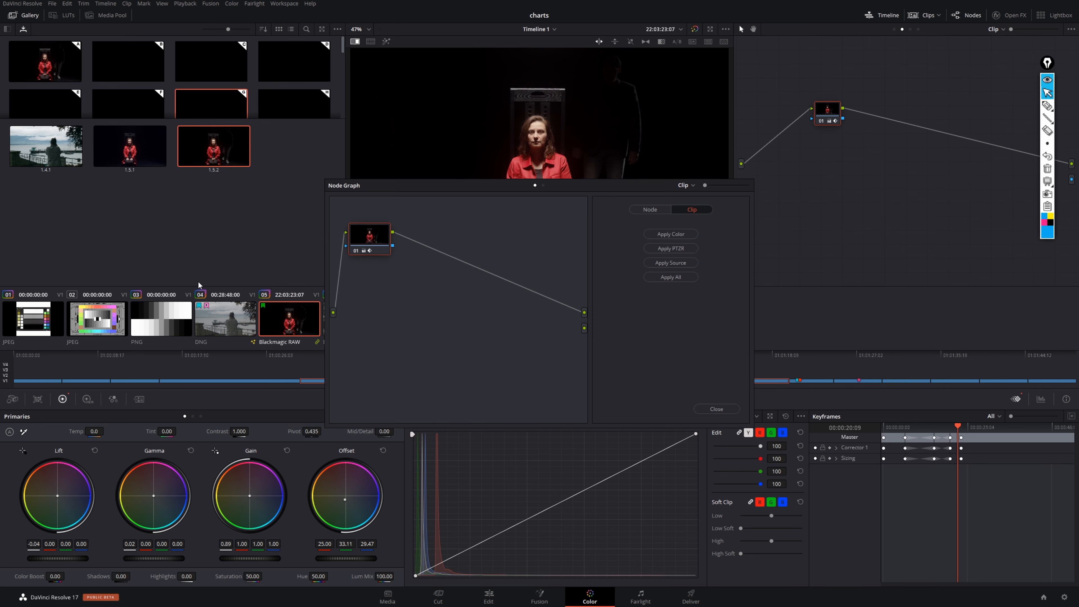
left_click_drag(531, 186, 426, 216)
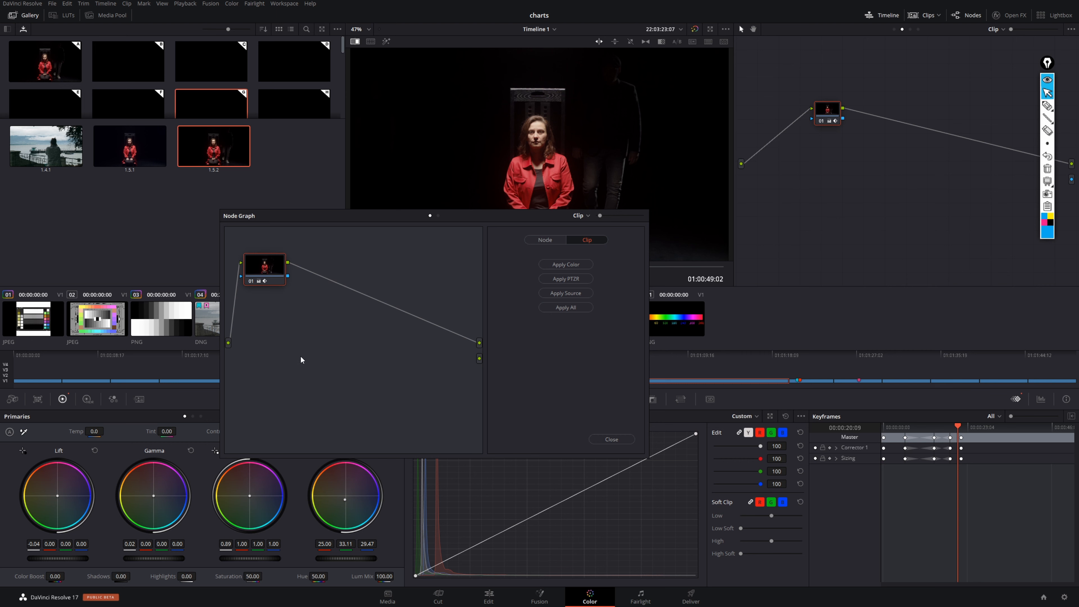
- Add the still's node to clip 05's graph after node 01, and delete the added node
left_click_drag(264, 266, 922, 128)
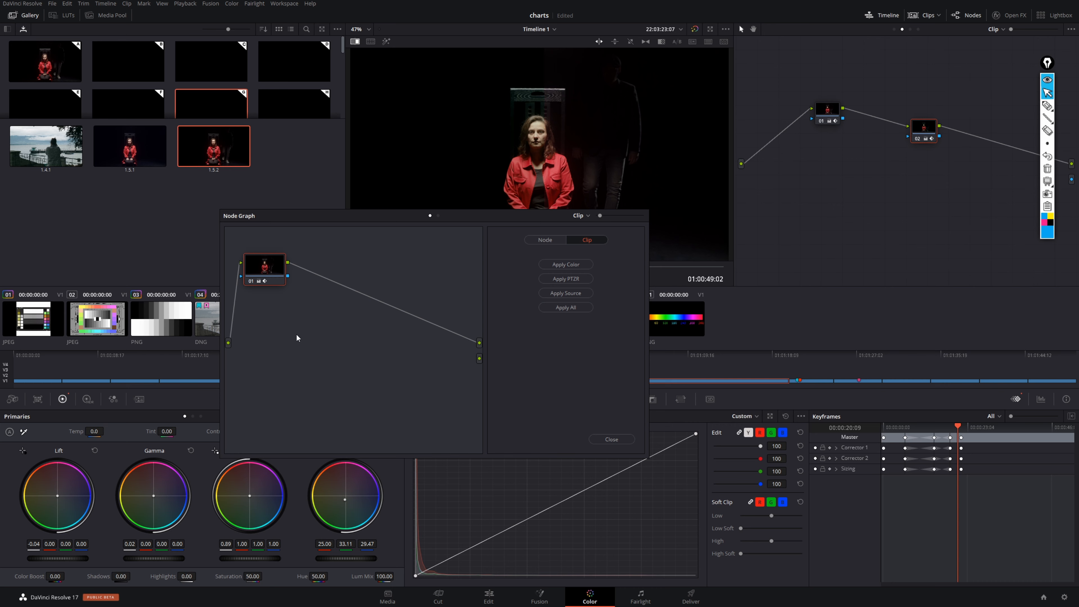
left_click_drag(907, 99, 948, 153)
key("Delete")
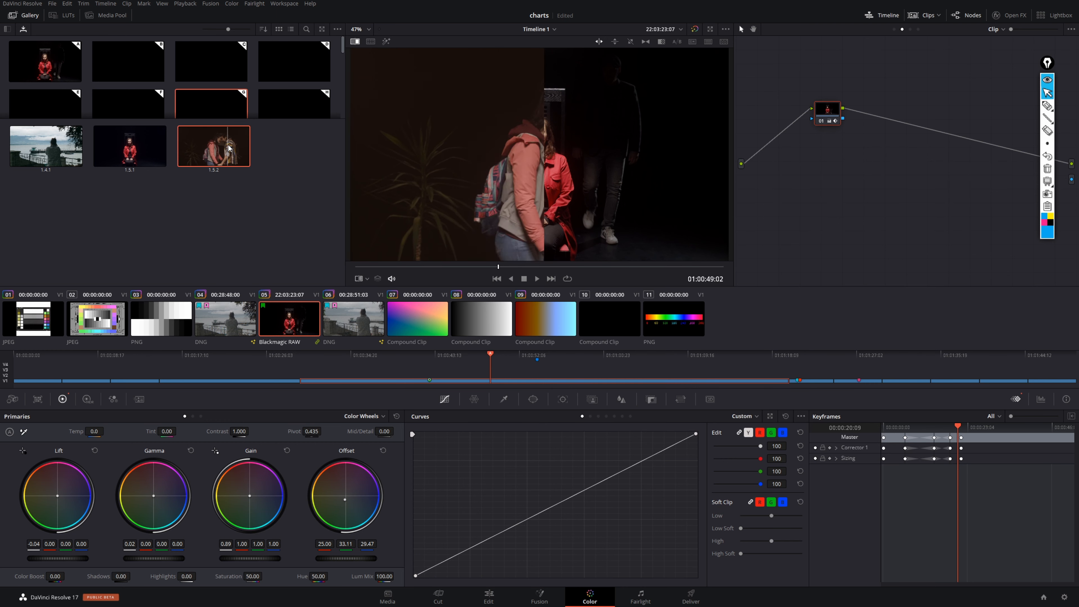
- Apply the grade of still 1.5.2 to clip 05, and append that still's node graph to the clip's graph
right_click(229, 145)
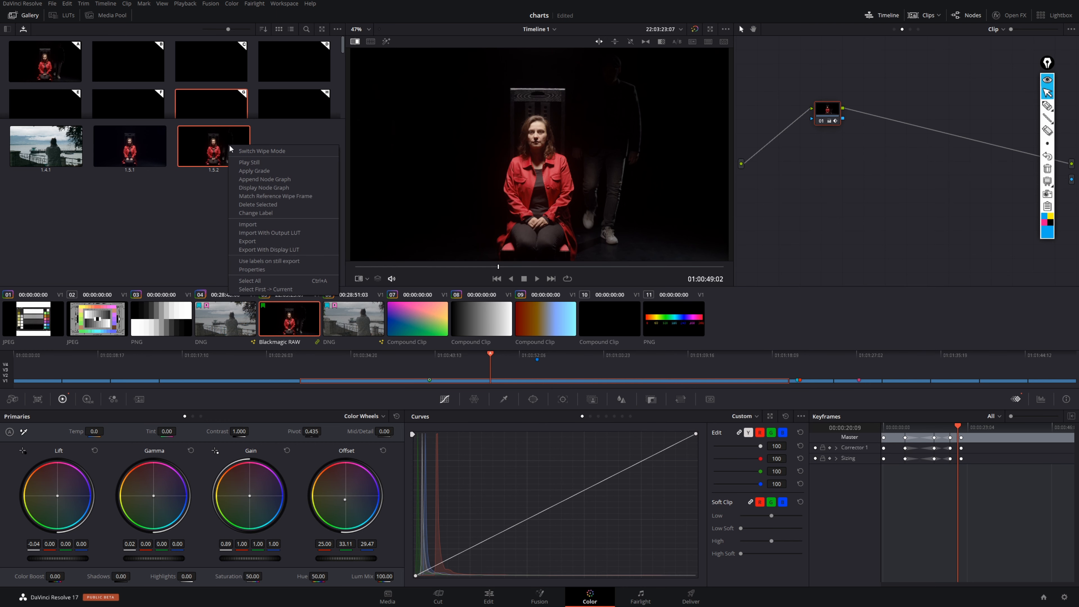
left_click(272, 169)
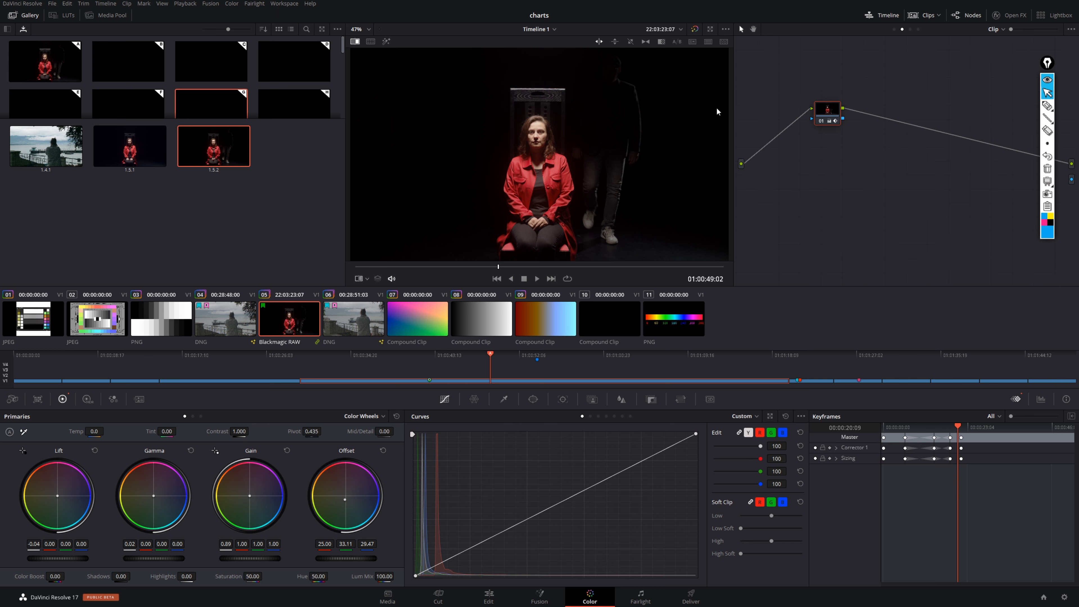
right_click(228, 149)
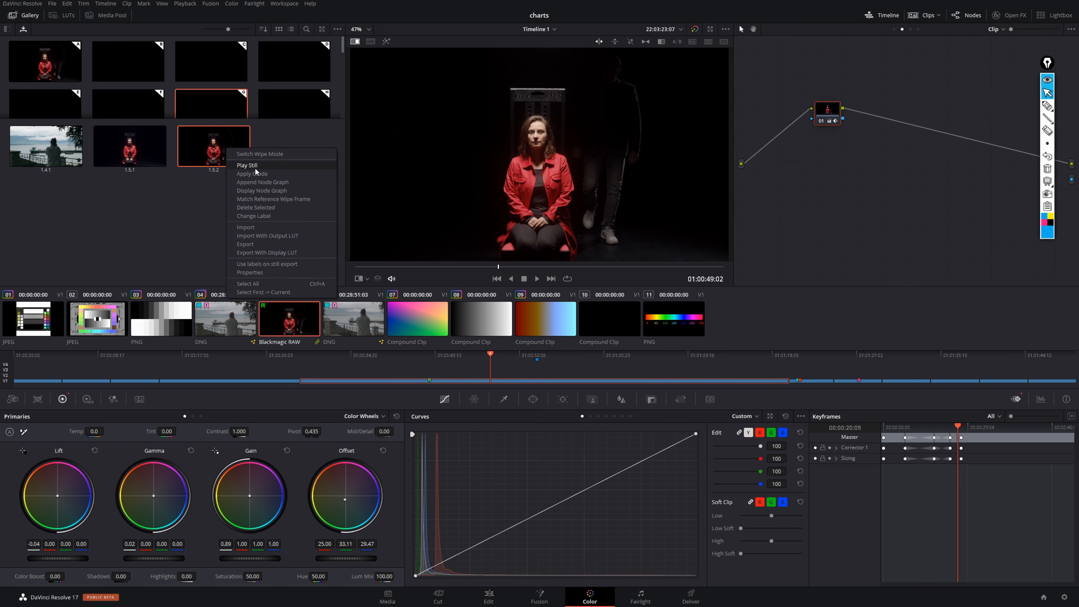
left_click(278, 182)
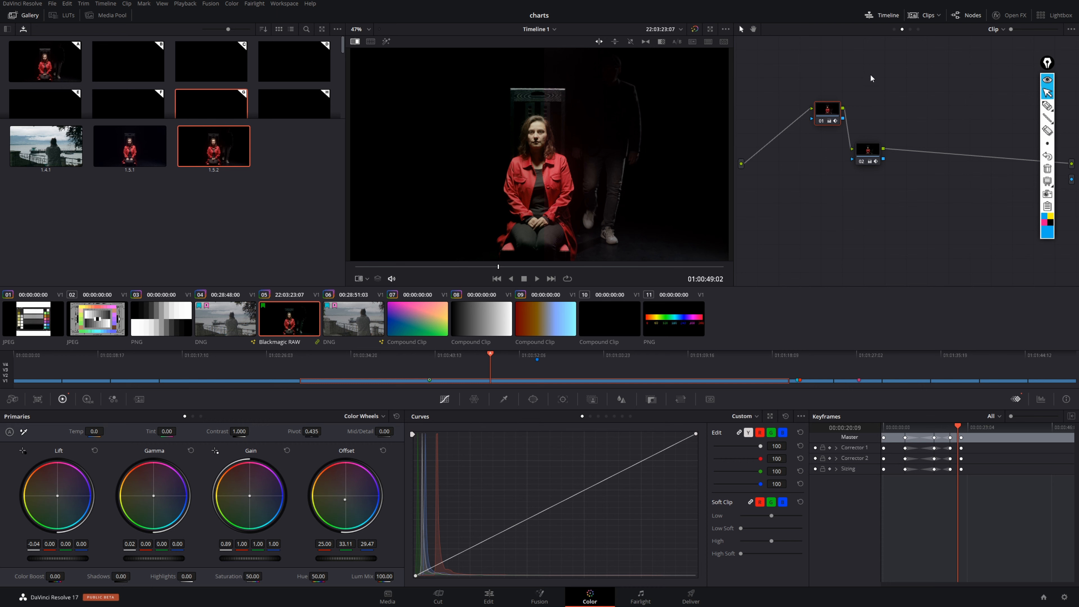
- Circle still 1.5.2 and the appended node 02 with the annotation pen, and clear the markings
left_click(258, 159)
left_click(1047, 105)
mouse_move(245, 132)
left_mouse_down()
mouse_move(173, 137)
mouse_move(260, 147)
mouse_move(215, 123)
left_mouse_up()
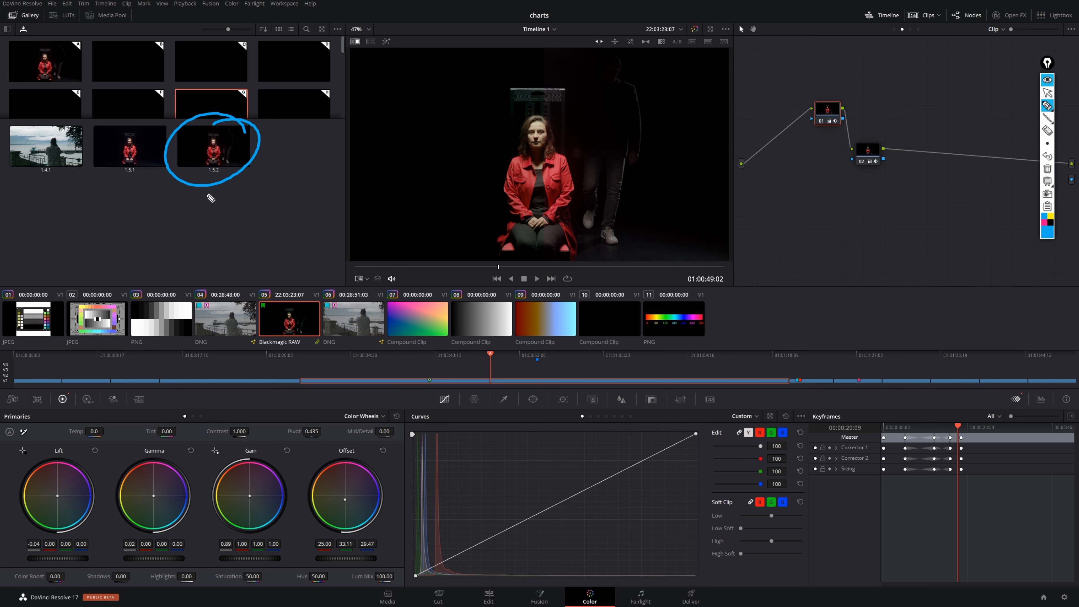
mouse_move(882, 127)
left_mouse_down()
mouse_move(856, 157)
mouse_move(895, 182)
left_mouse_up()
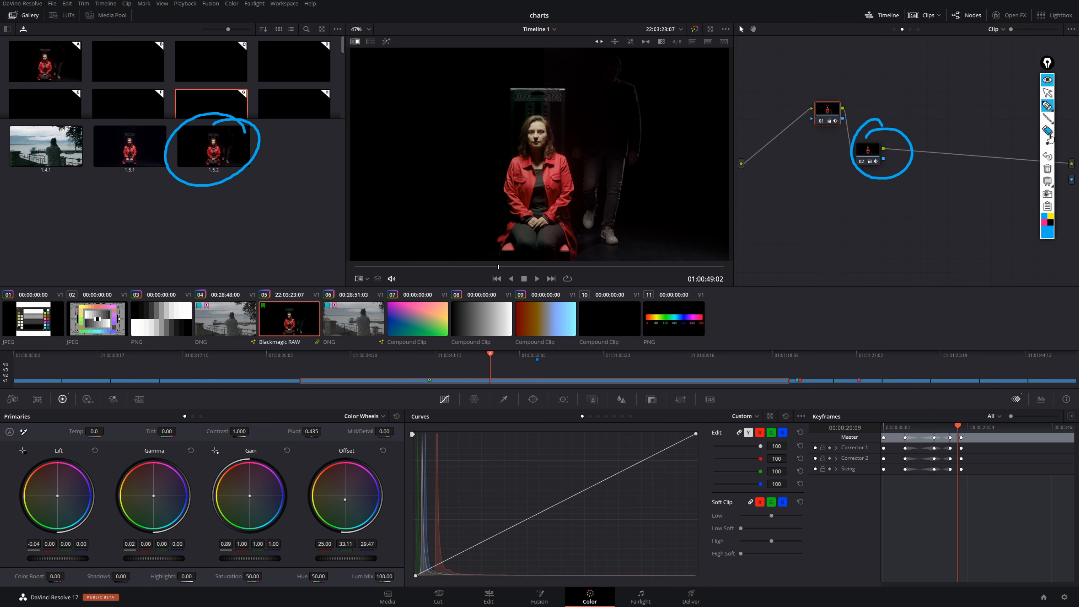
left_click(1046, 169)
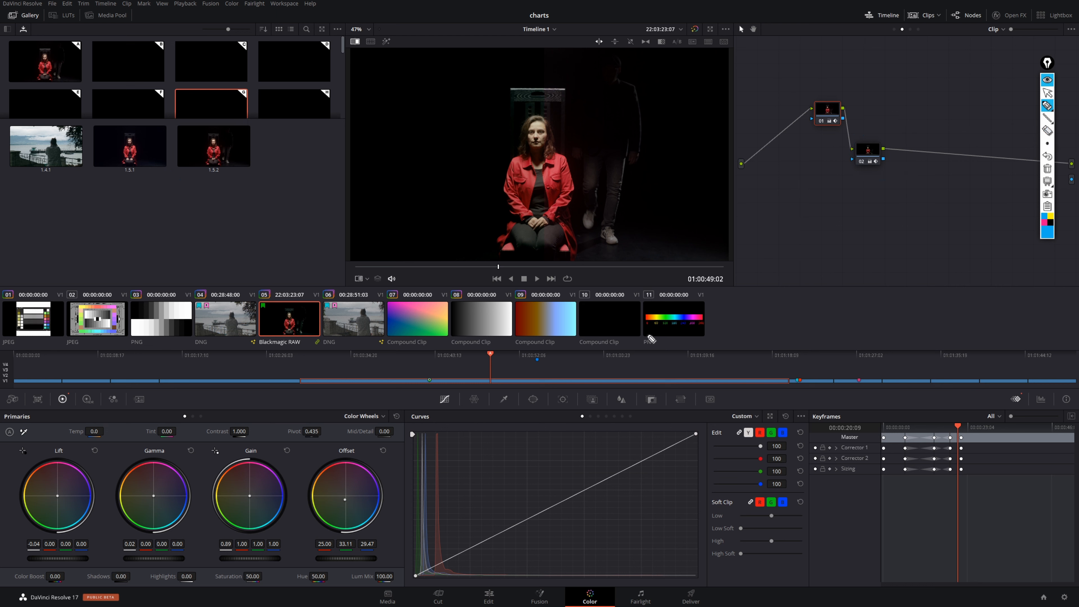
left_click(1047, 93)
- Set clip 05's Camera Raw color temperature to 5513 and ISO to 640, and apply the grade of still 1.5.2 over it
left_click(12, 399)
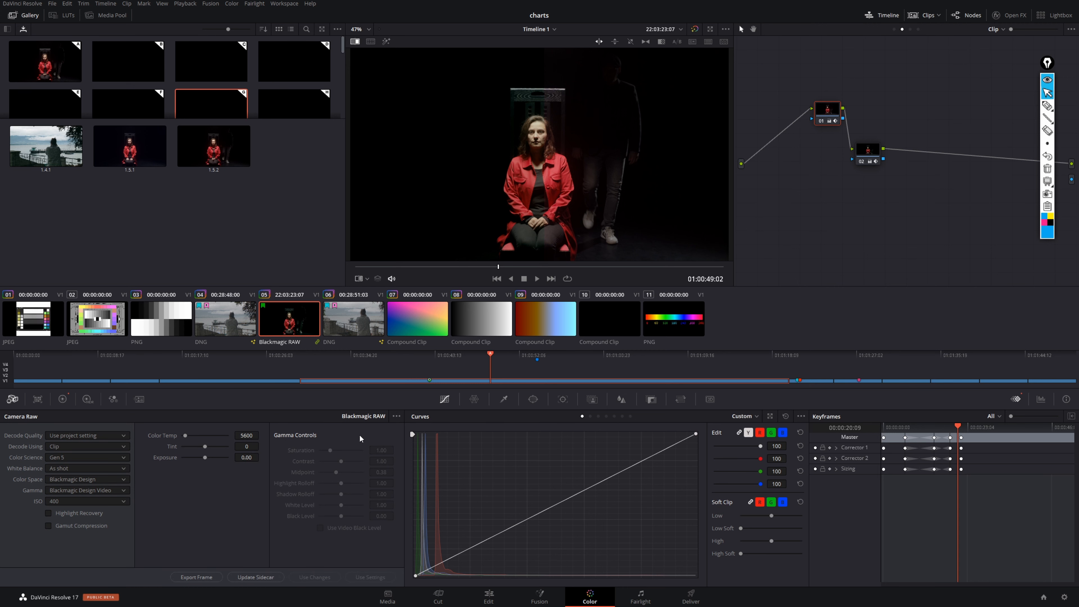
left_click_drag(247, 435, 243, 435)
left_click(105, 497)
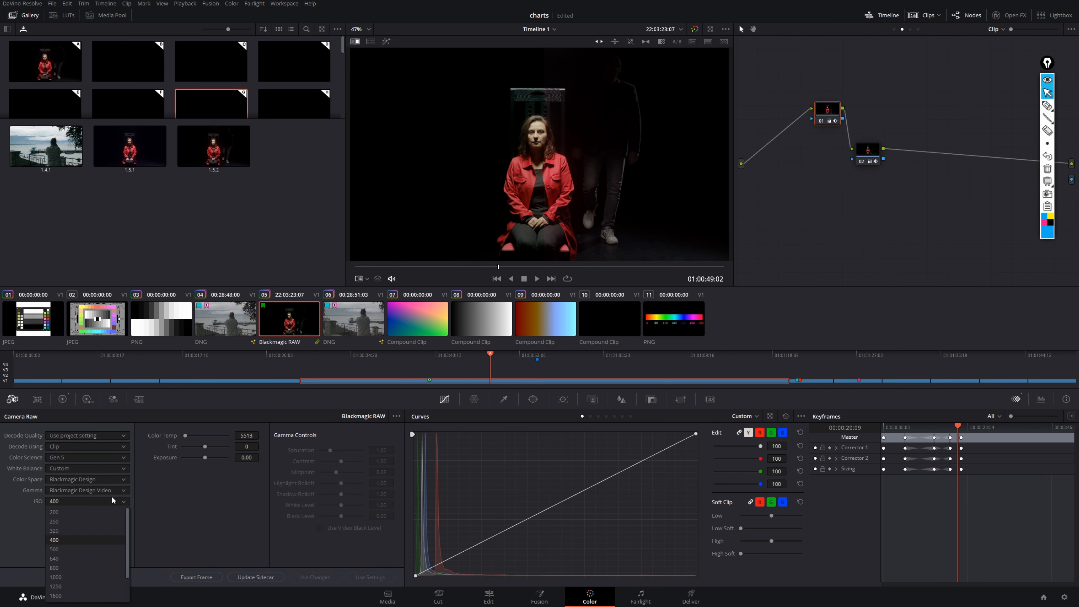
left_click(78, 557)
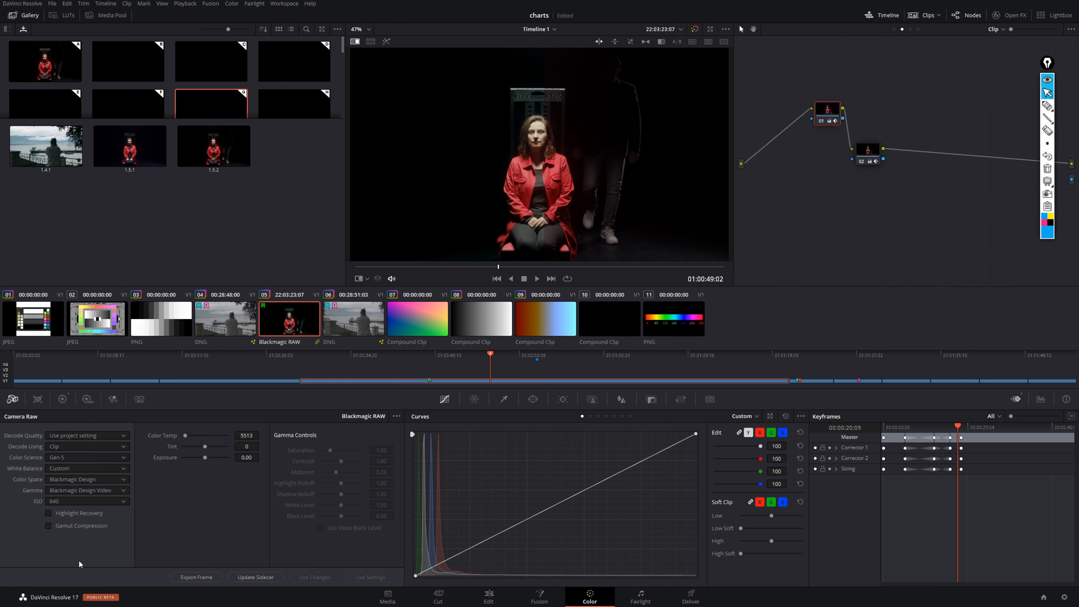
right_click(224, 150)
left_click(251, 175)
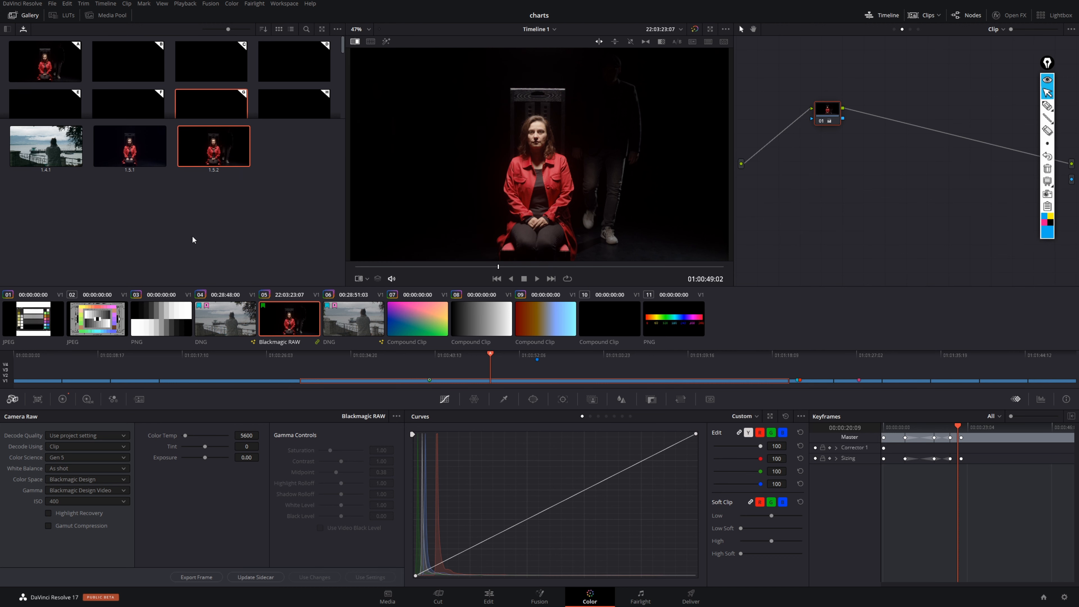
- Set clip 05's Camera Raw ISO to 800, and append the node graph of still 1.5.2 after node 01
left_click(123, 501)
left_click(83, 566)
right_click(224, 160)
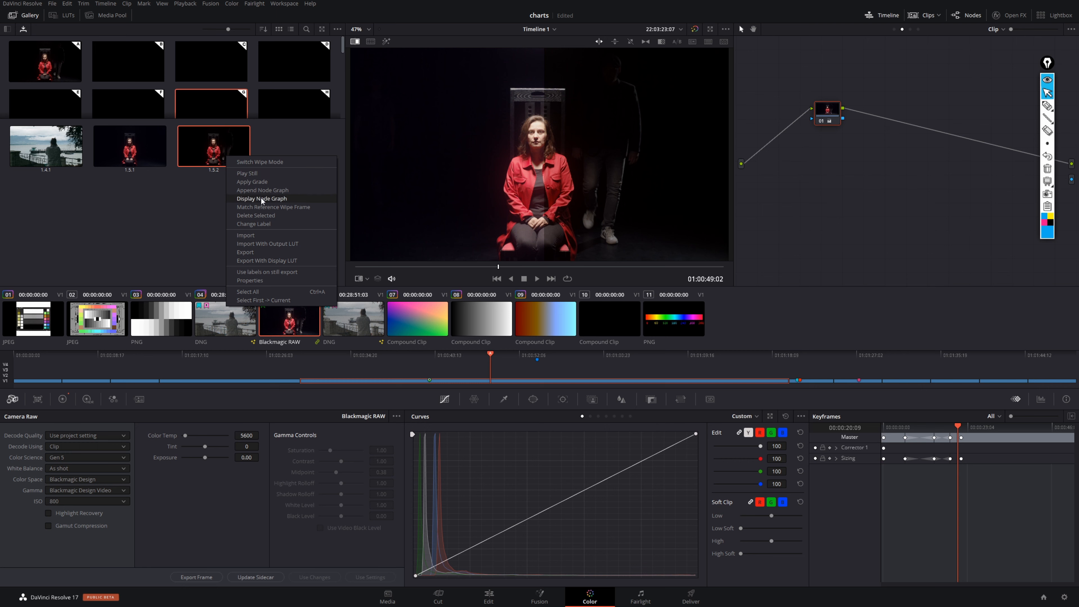
left_click(273, 191)
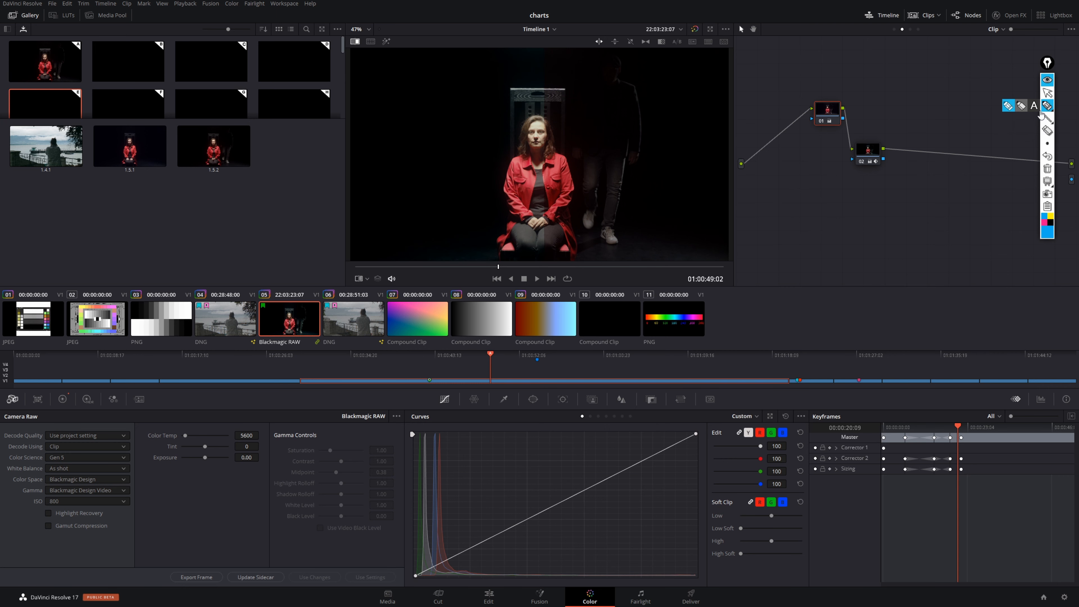
left_click(1043, 96)
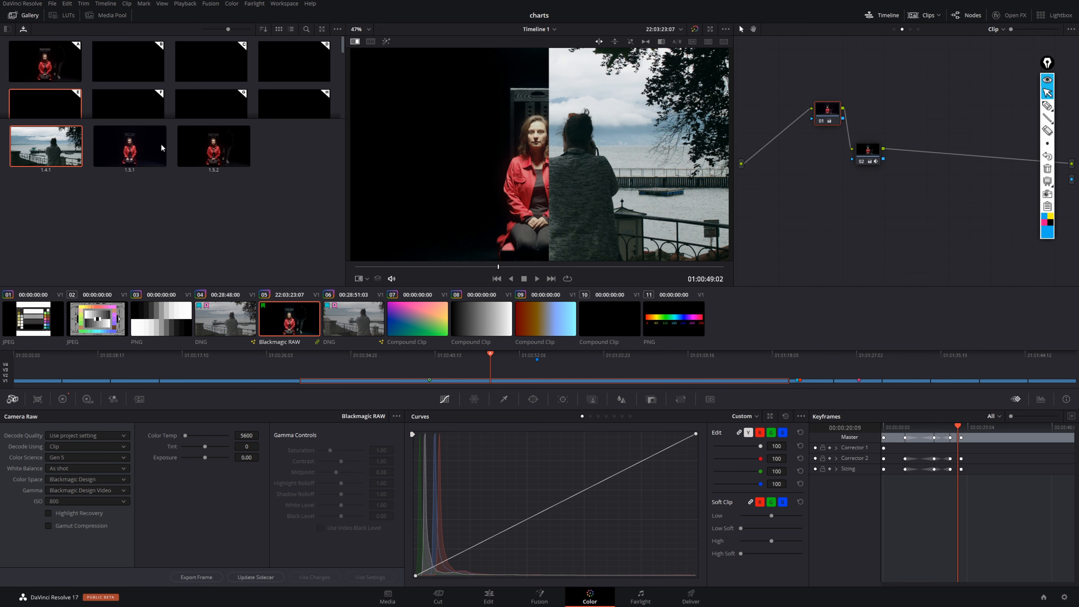
- Compare clip 05 with still 1.4.1 using different reference wipe styles, including vertical and mix, and turn the wipe off
left_click(355, 42)
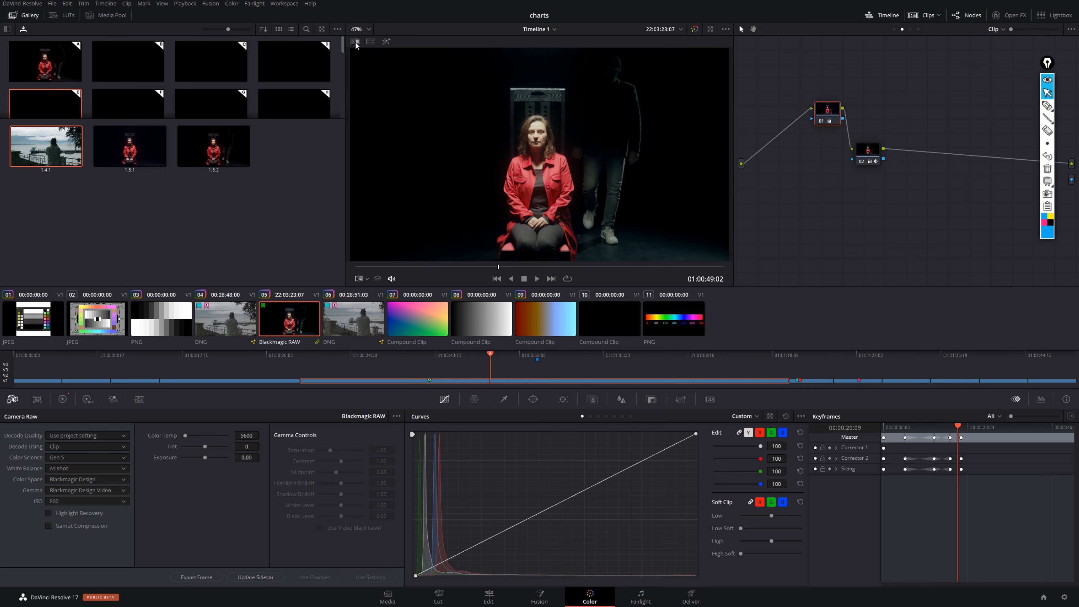
left_click(355, 42)
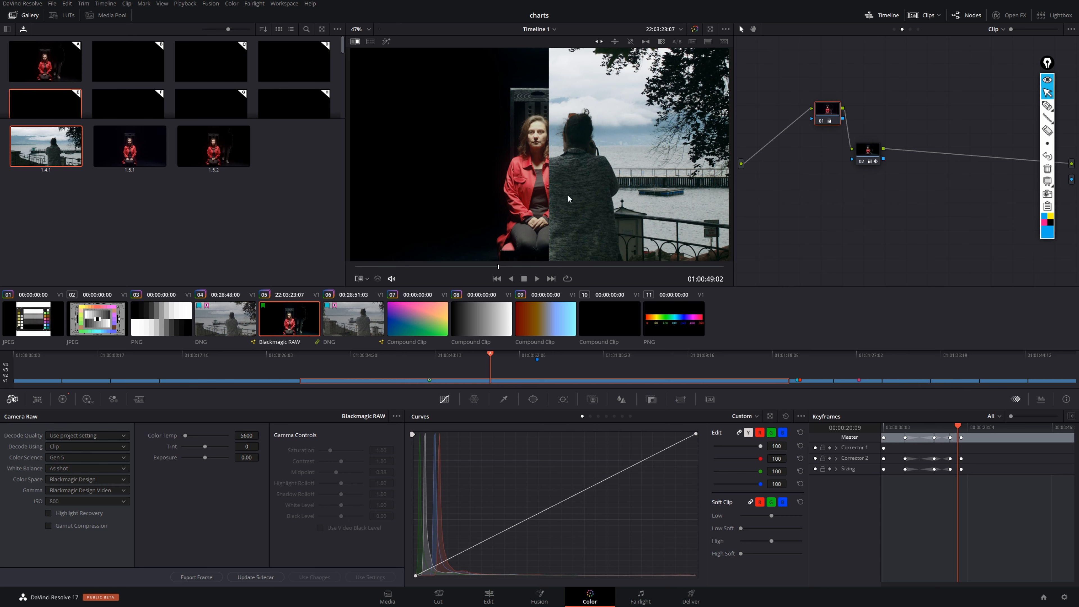
left_click(614, 42)
left_click(630, 41)
left_click(645, 41)
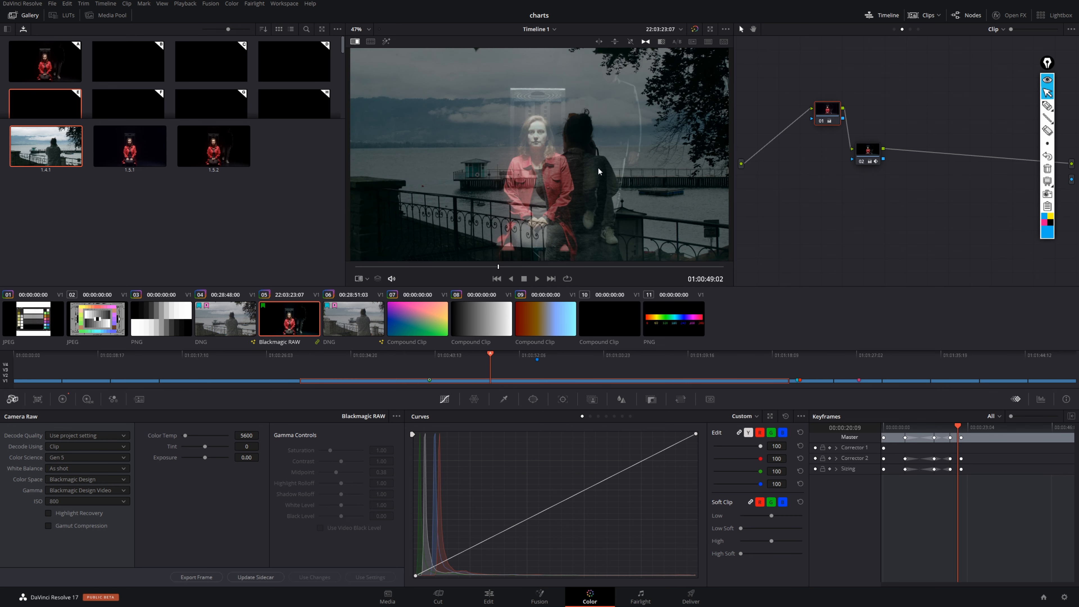
left_click_drag(630, 144, 639, 47)
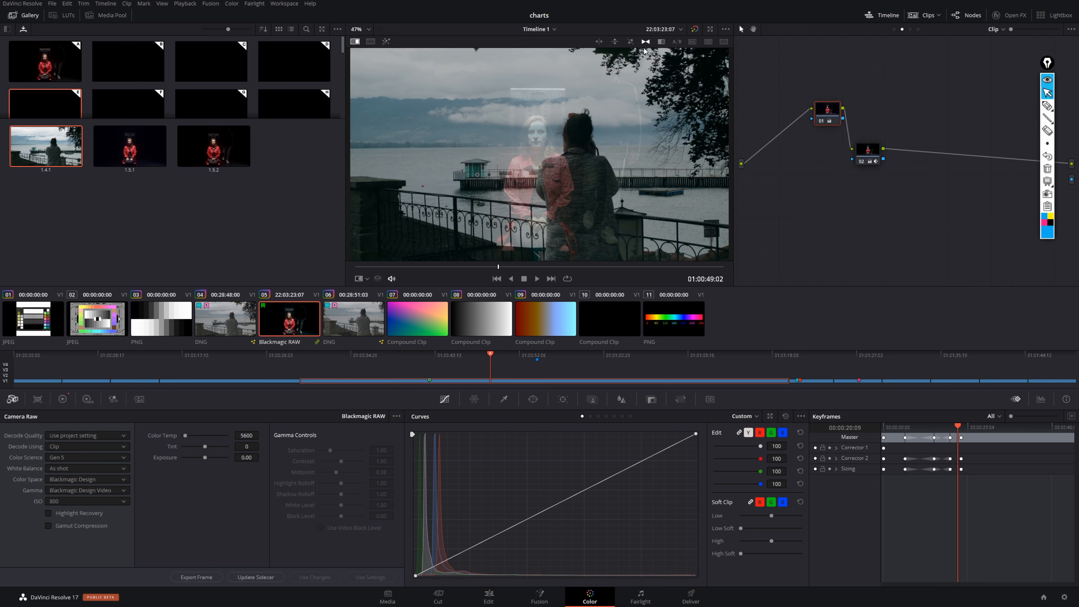
left_click(630, 42)
left_click_drag(511, 204, 479, 231)
left_click(355, 41)
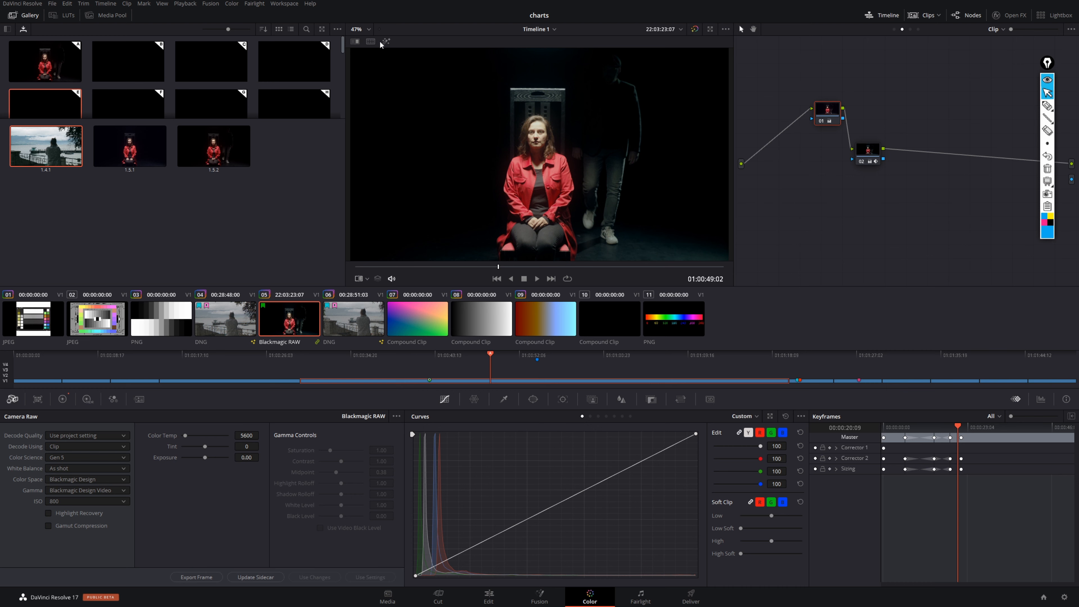
- Show the video scopes beside the viewer image, and turn on the reference wipe with still 1.4.1 in the horizontal style
key("ctrl+shift+w")
left_click_drag(1078, 204, 725, 321)
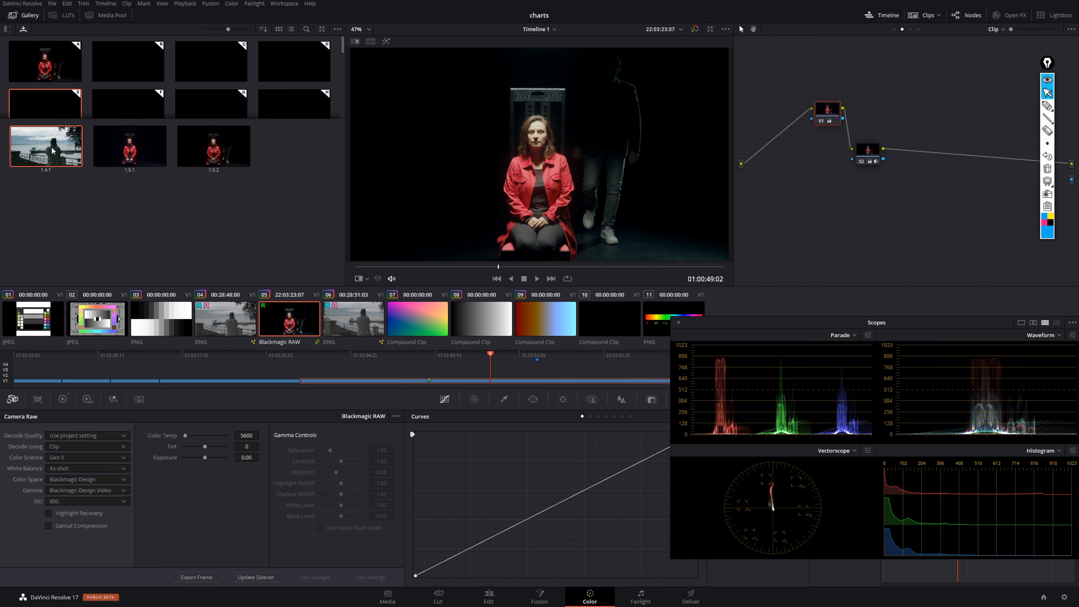
left_click(355, 41)
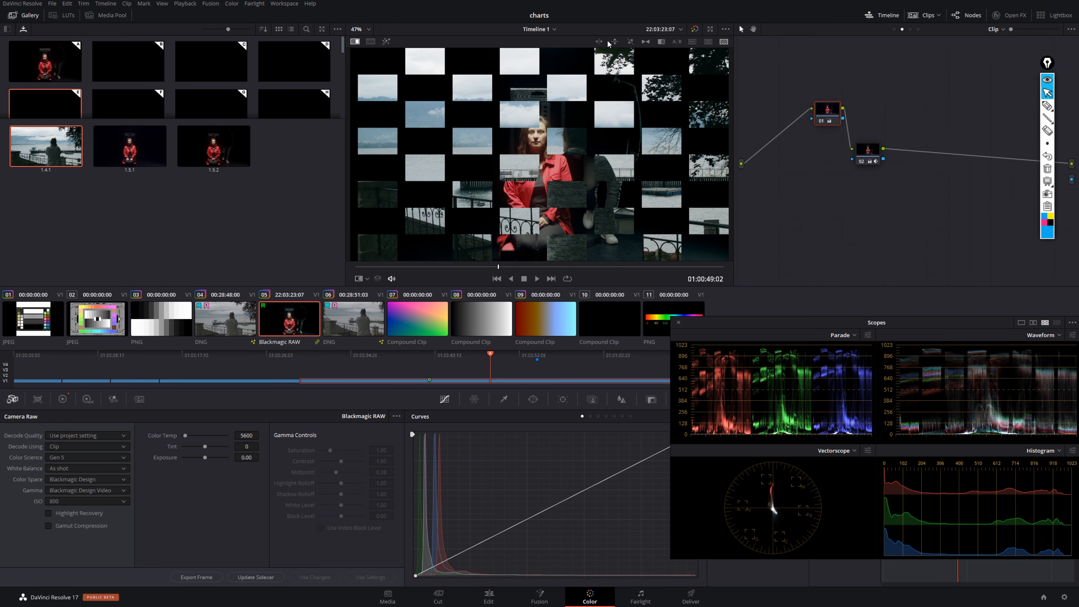
left_click(598, 41)
- Circle the clip's and the still's traces in the waveform with the annotation pen, and mark their shadow and highlight levels
left_click(1047, 106)
mouse_move(995, 353)
left_mouse_down()
mouse_move(945, 427)
mouse_move(953, 342)
left_mouse_up()
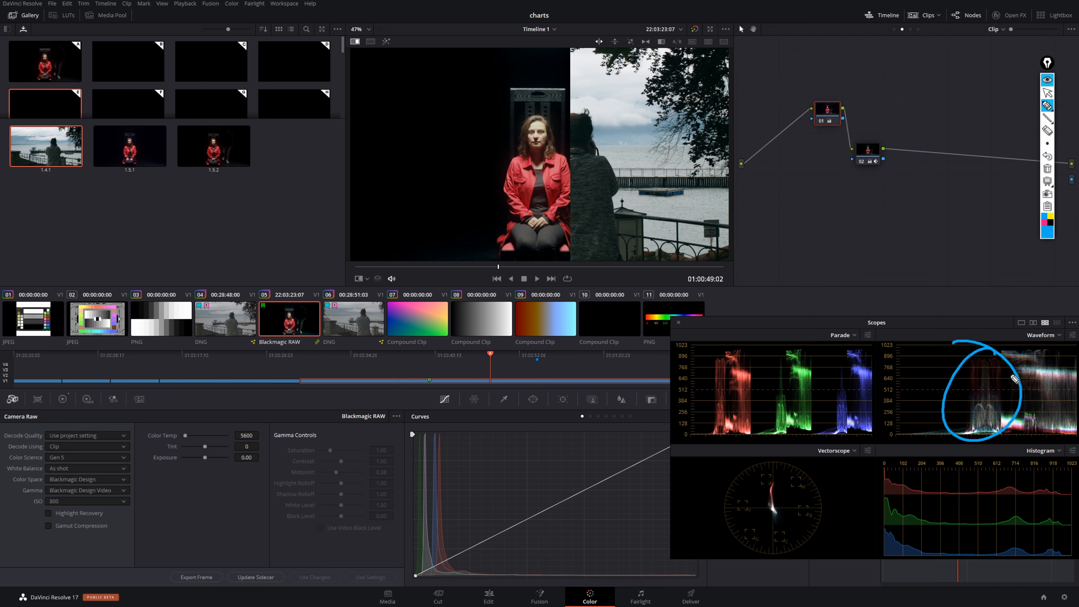
mouse_move(1045, 353)
left_mouse_down()
mouse_move(1058, 431)
mouse_move(1024, 347)
left_mouse_up()
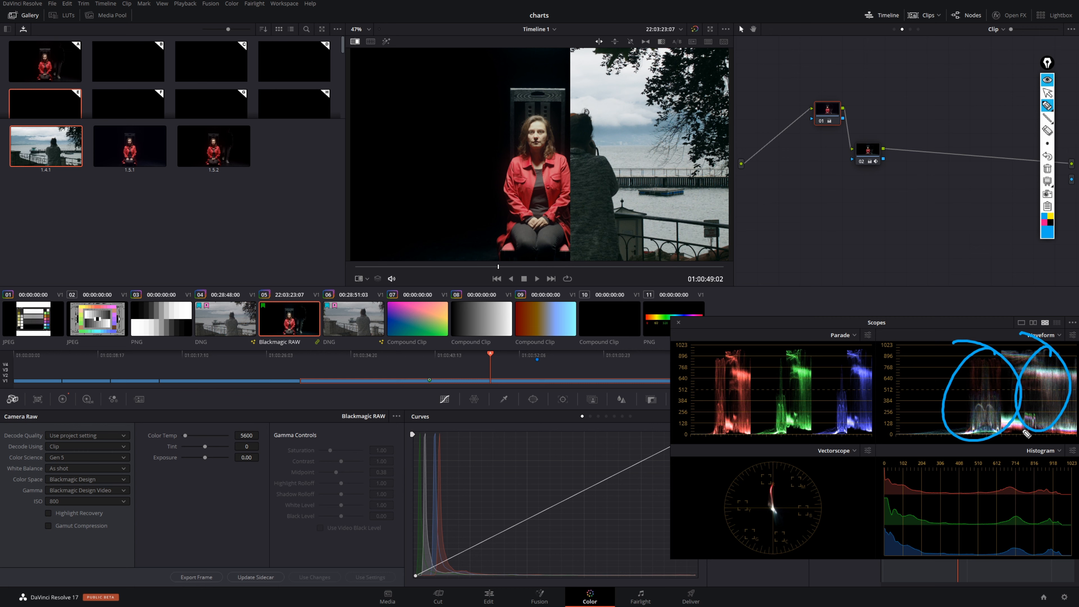
left_click_drag(1043, 430, 995, 431)
left_click_drag(974, 357, 1040, 348)
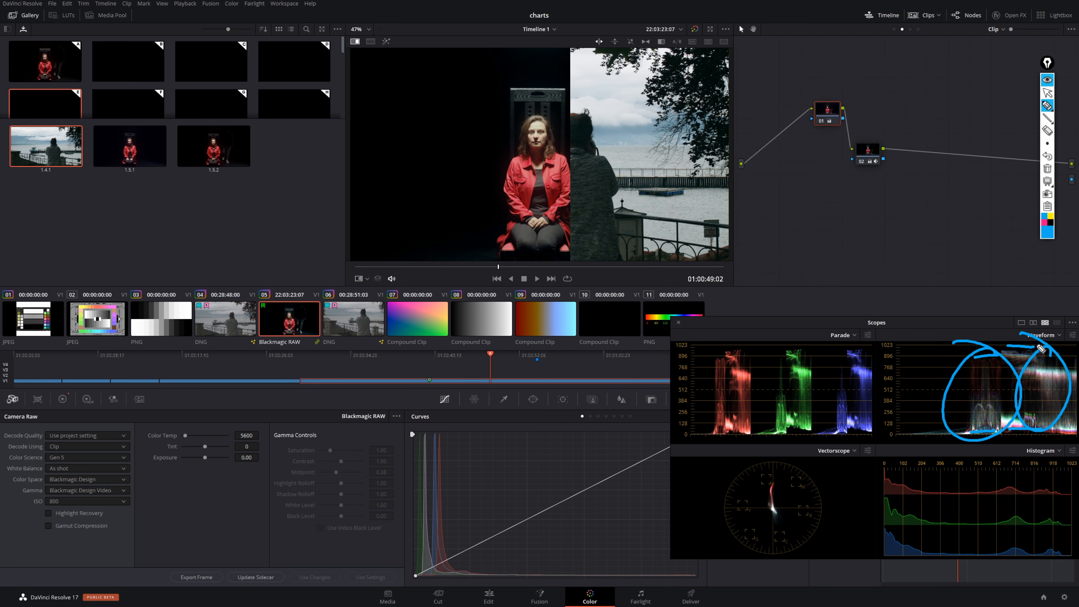